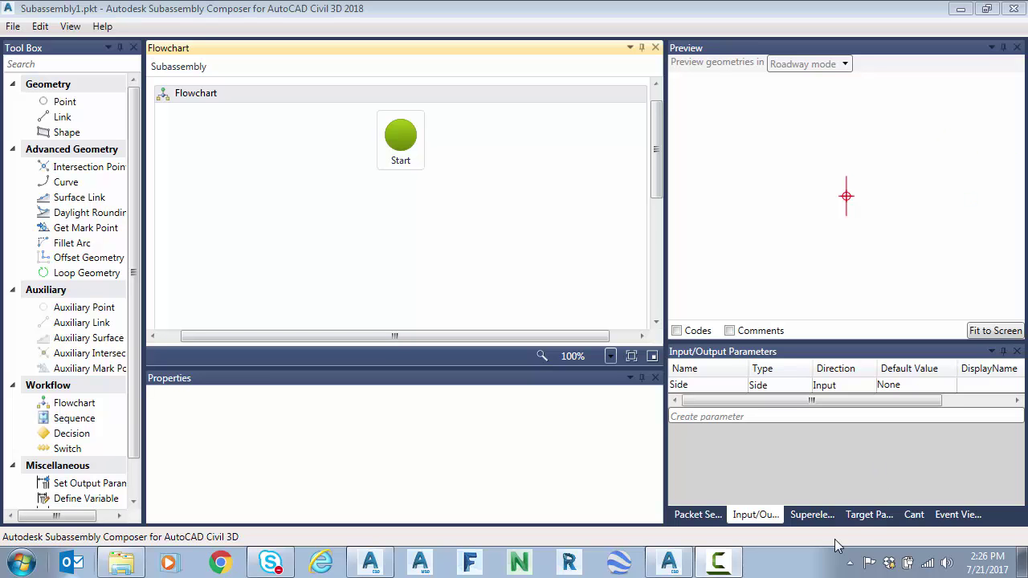
# - Create a single surface target parameter named EG, removing the extra target parameter that was added
pyautogui.click(864, 515)
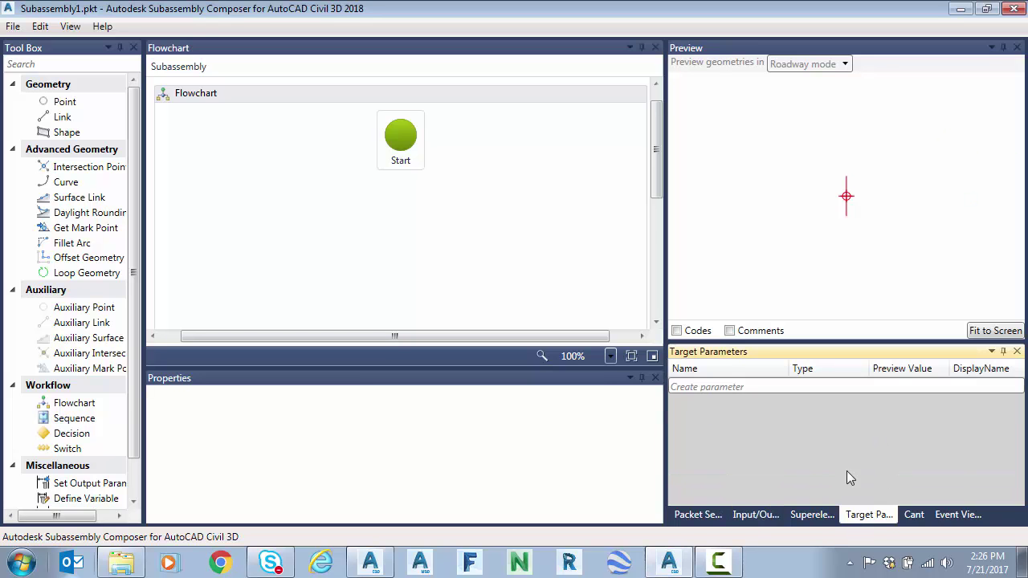
pyautogui.doubleClick(720, 386)
pyautogui.click(742, 404)
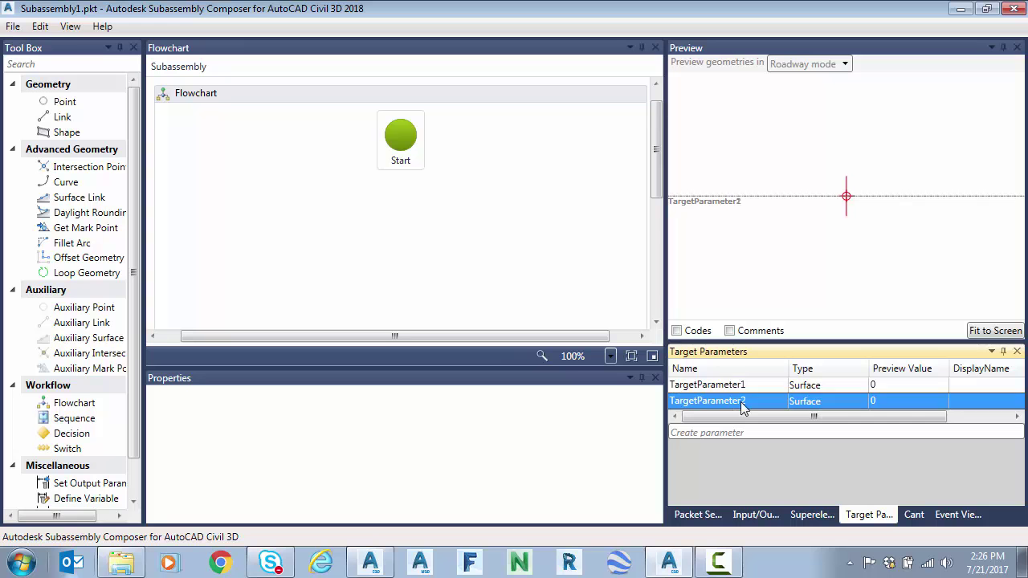
pyautogui.press('Delete')
pyautogui.doubleClick(738, 385)
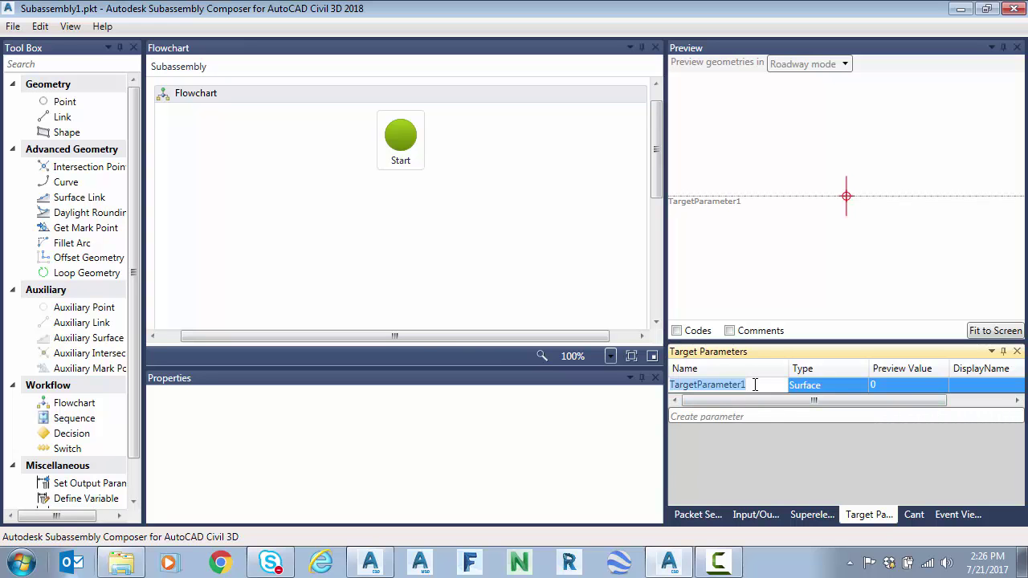
pyautogui.write('EG')
pyautogui.press('Tab')
pyautogui.press('Tab')
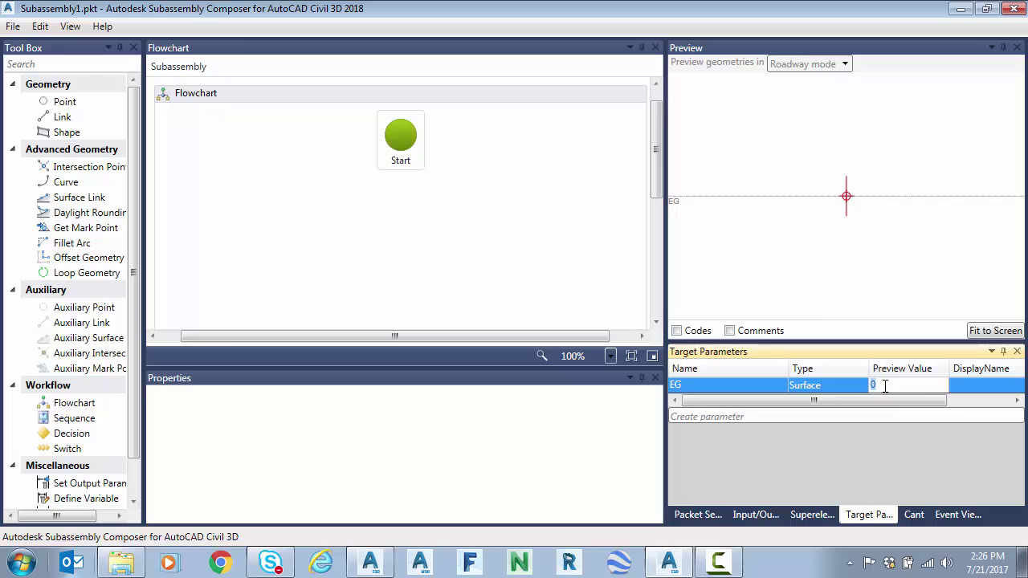
pyautogui.click(861, 451)
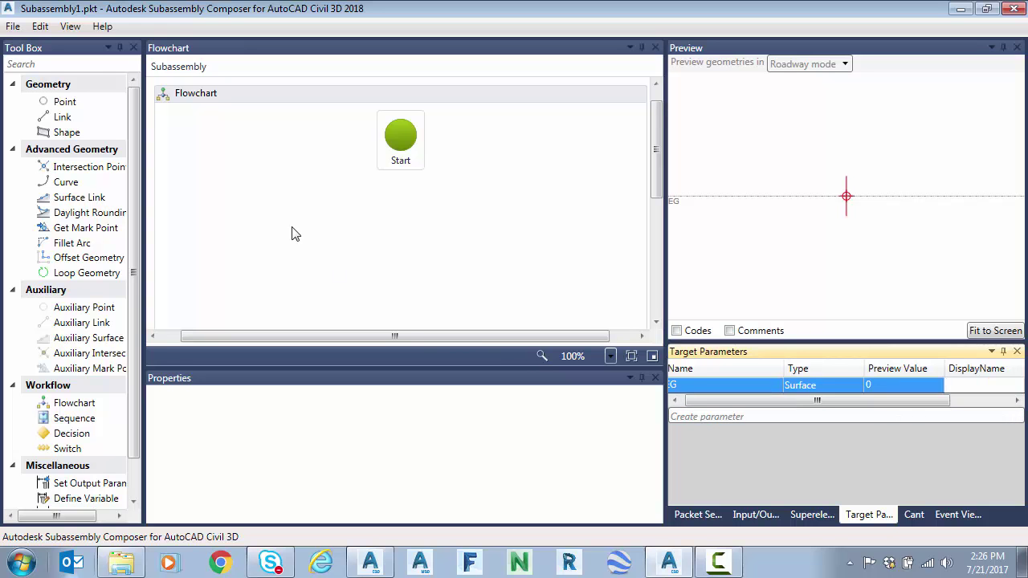
# - Define a new enumeration group named TrenchWidth
pyautogui.click(754, 514)
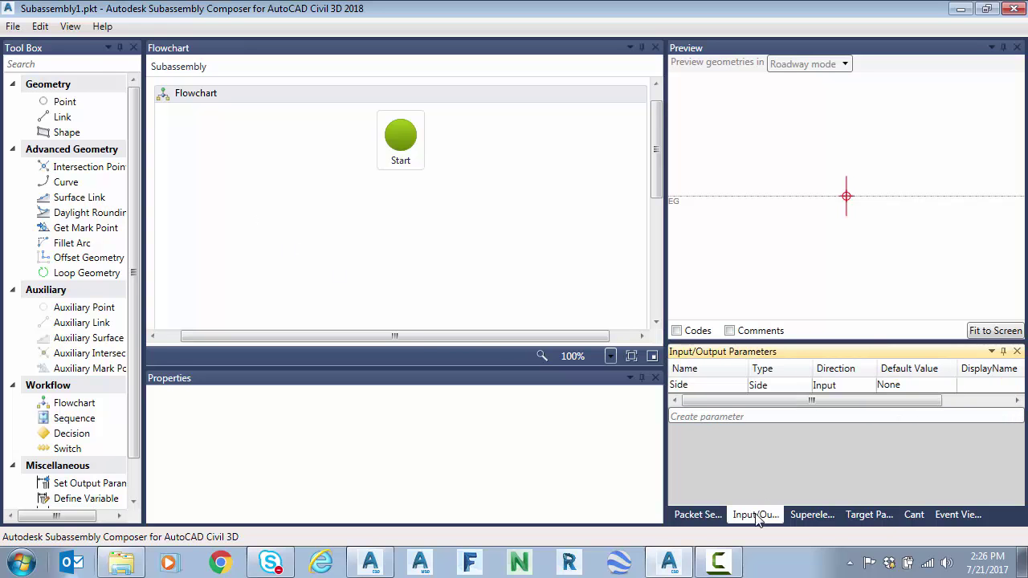
pyautogui.click(70, 26)
pyautogui.click(121, 270)
pyautogui.click(340, 169)
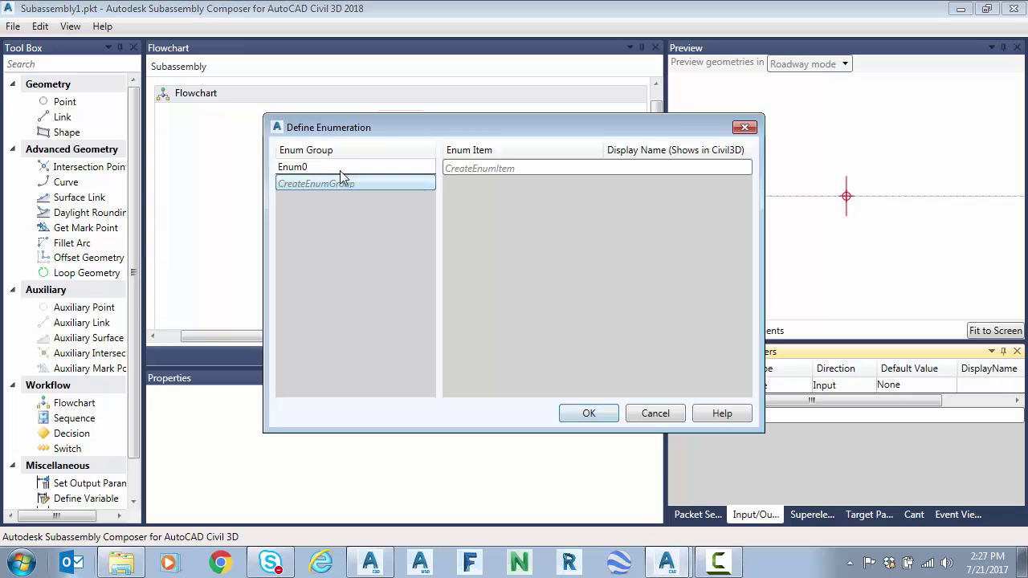
pyautogui.click(340, 169)
pyautogui.click(341, 169)
pyautogui.write('Tre')
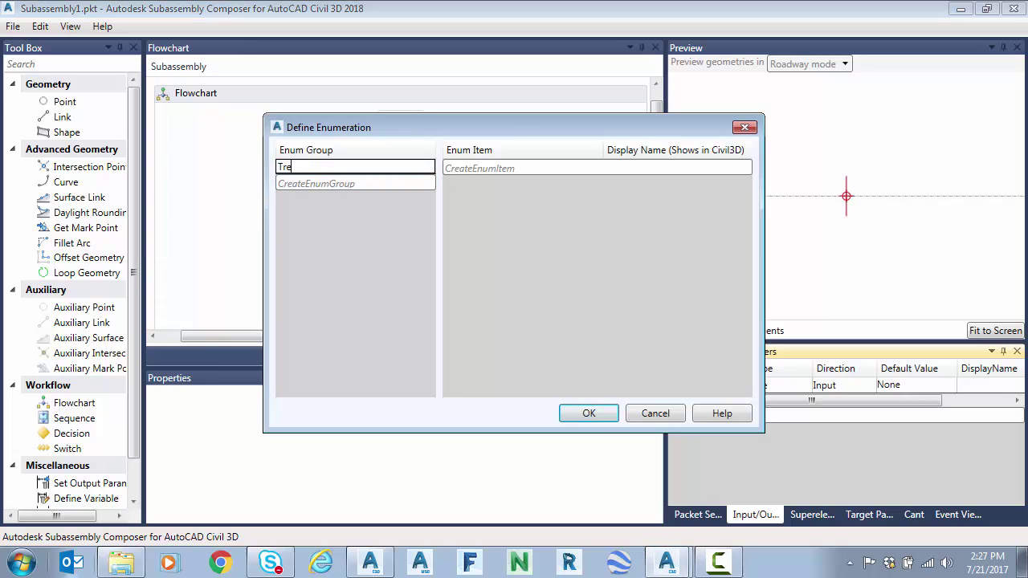
pyautogui.write('nchWidth')
pyautogui.press('Return')
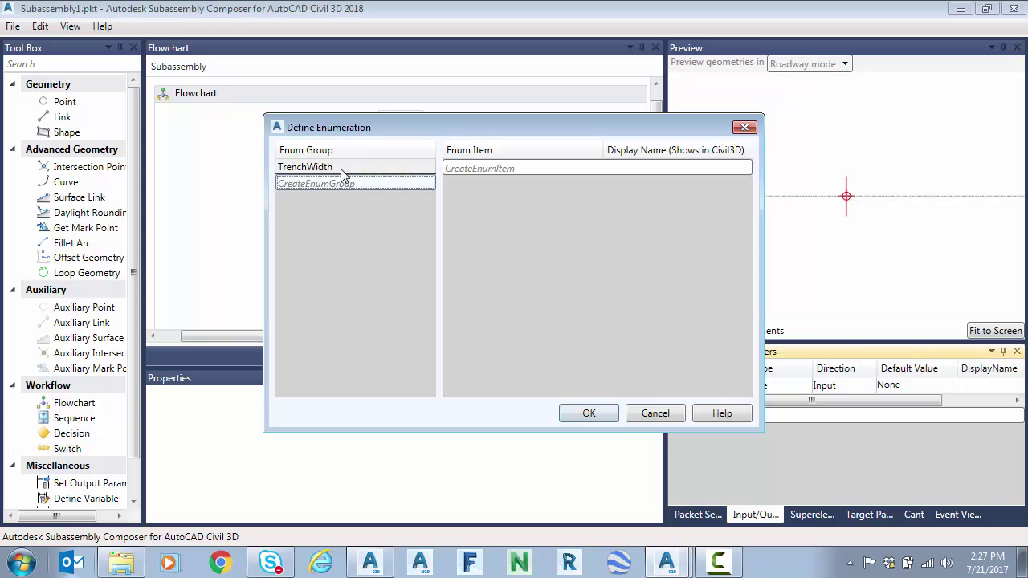
# - Add three enumeration items to the TrenchWidth group, naming the first two D24 and D36
pyautogui.click(501, 173)
pyautogui.doubleClick(502, 168)
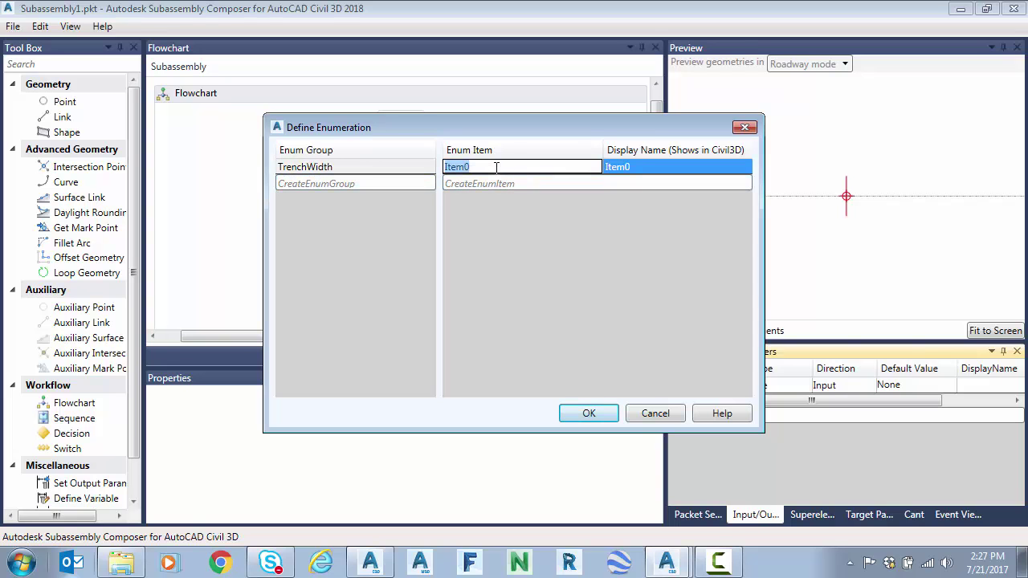
pyautogui.write('D24')
pyautogui.click(510, 183)
pyautogui.doubleClick(507, 182)
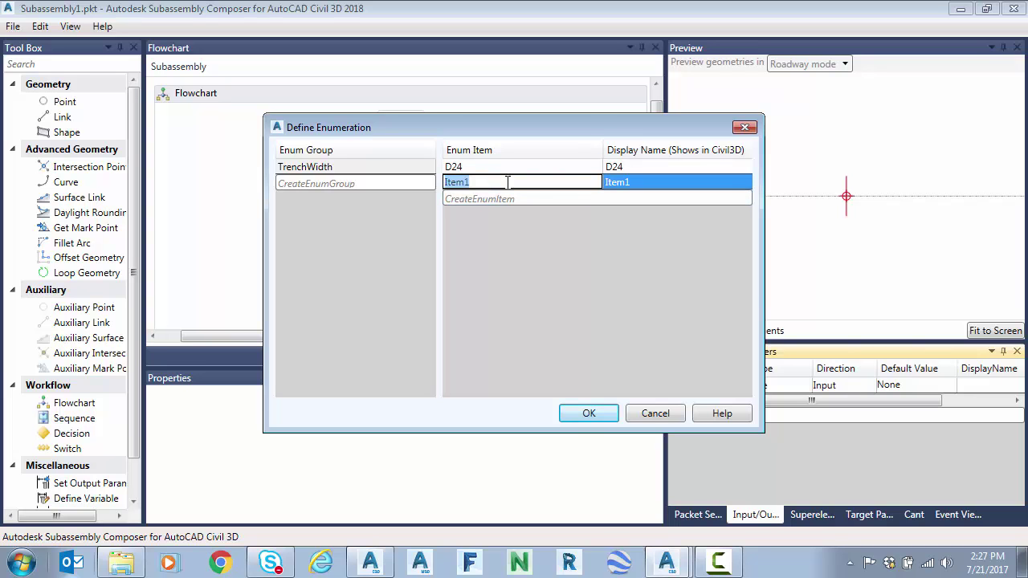
pyautogui.write('D36')
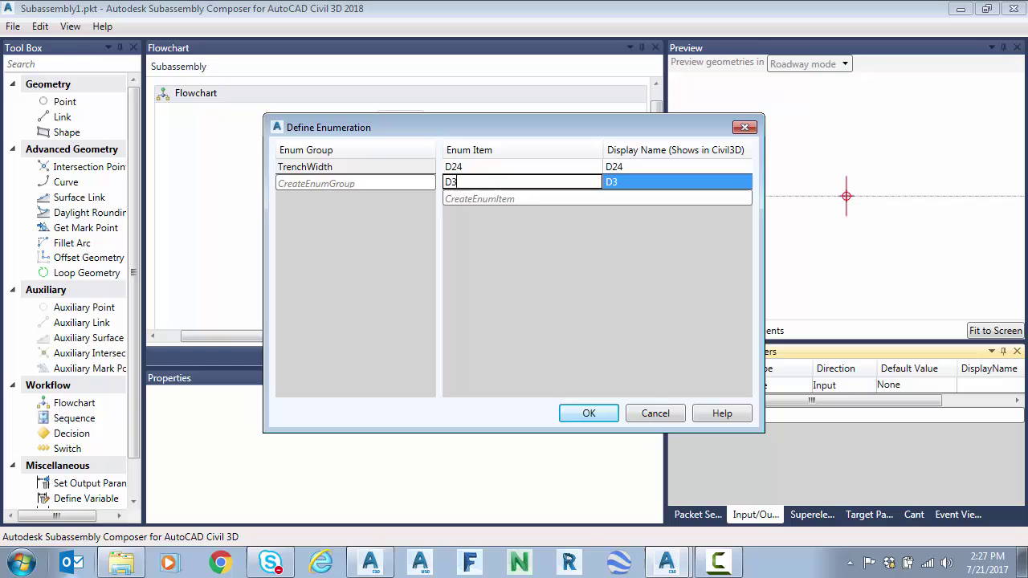
pyautogui.click(512, 201)
pyautogui.click(512, 203)
pyautogui.click(512, 201)
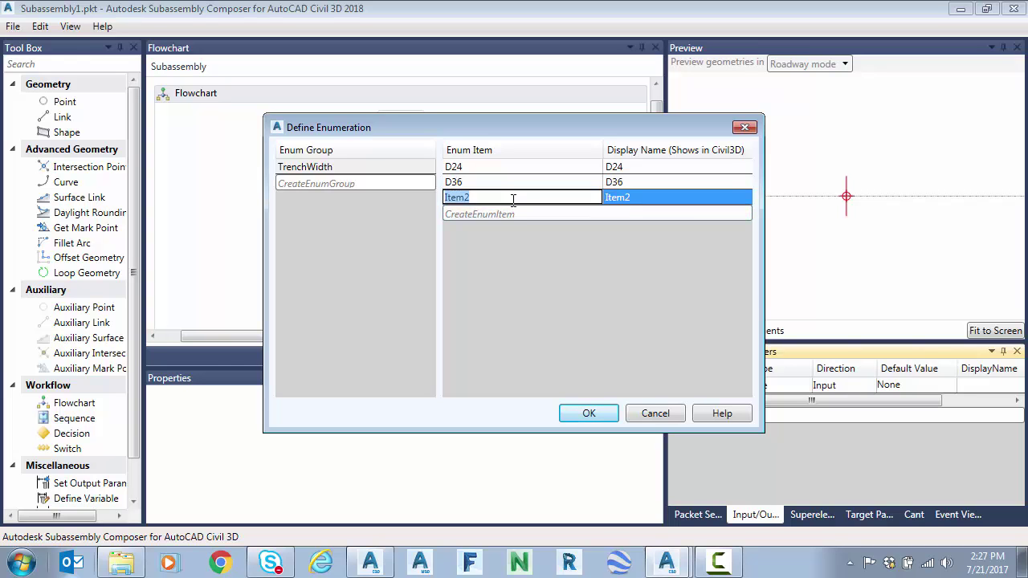
# - Name the three TrenchWidth items W24, W36 and W48, and accept the enumeration
pyautogui.click(491, 166)
pyautogui.write('W24')
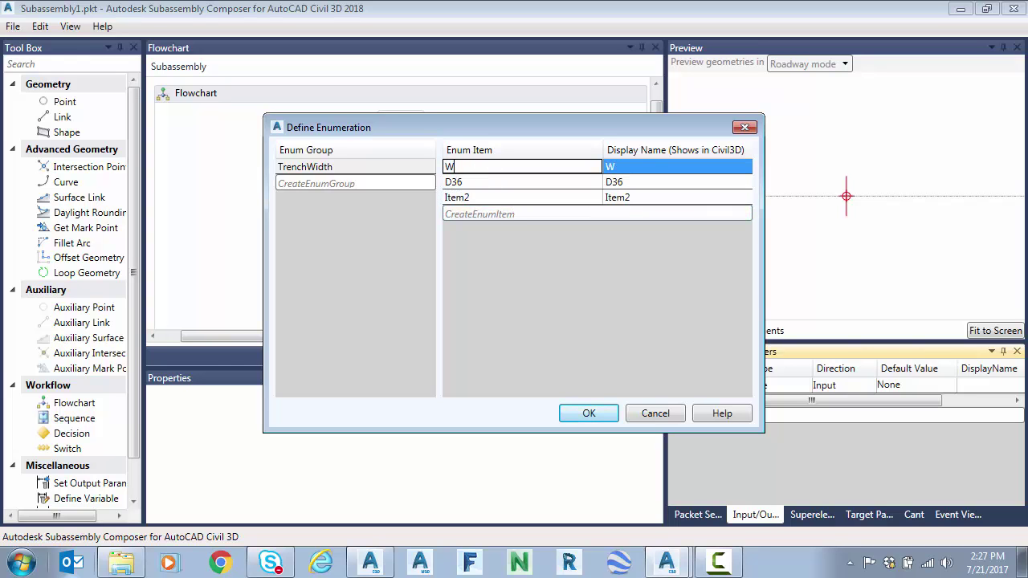
pyautogui.click(493, 182)
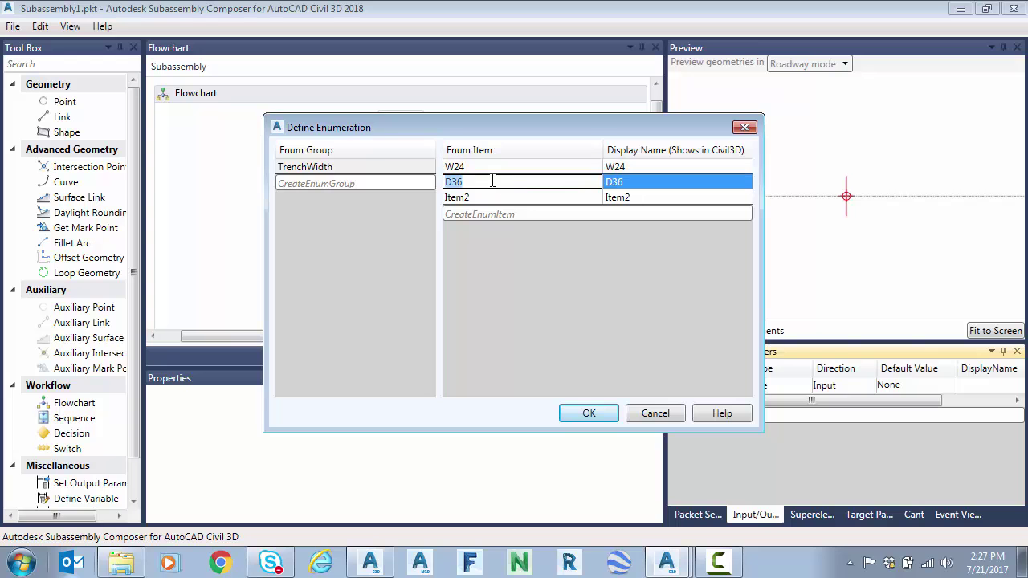
pyautogui.write('W36')
pyautogui.click(517, 197)
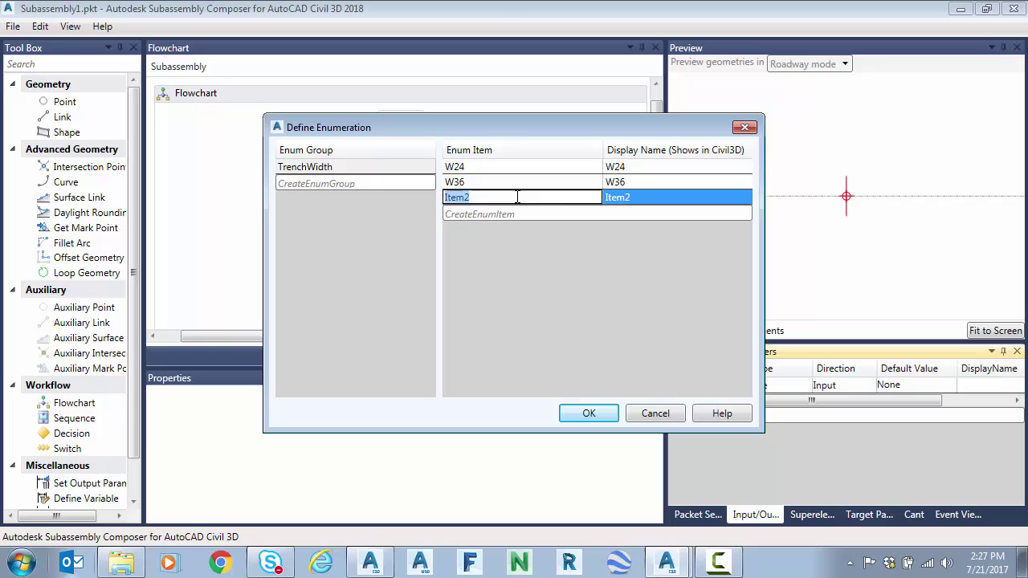
pyautogui.write('W48')
pyautogui.press('Tab')
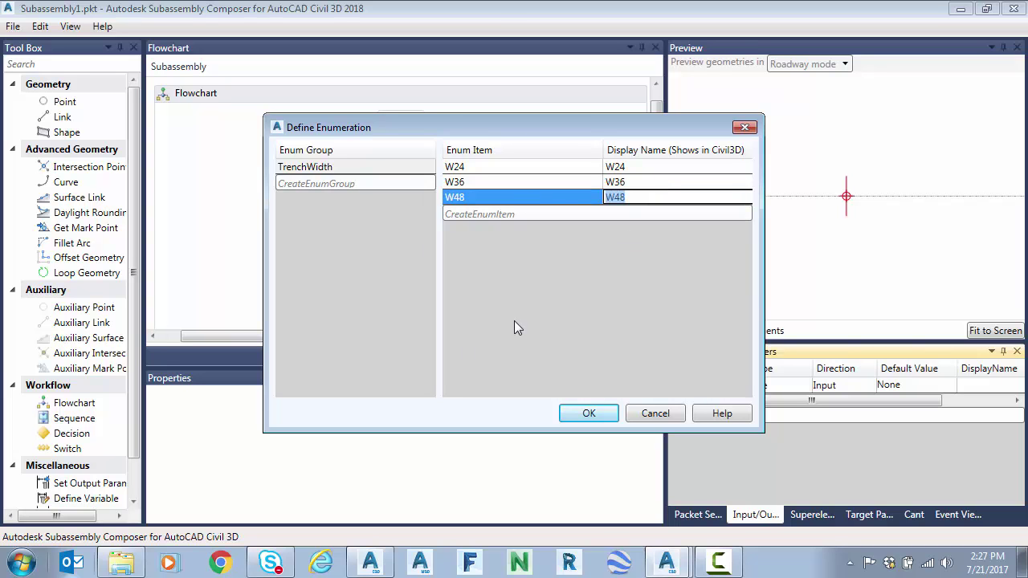
pyautogui.press('Tab')
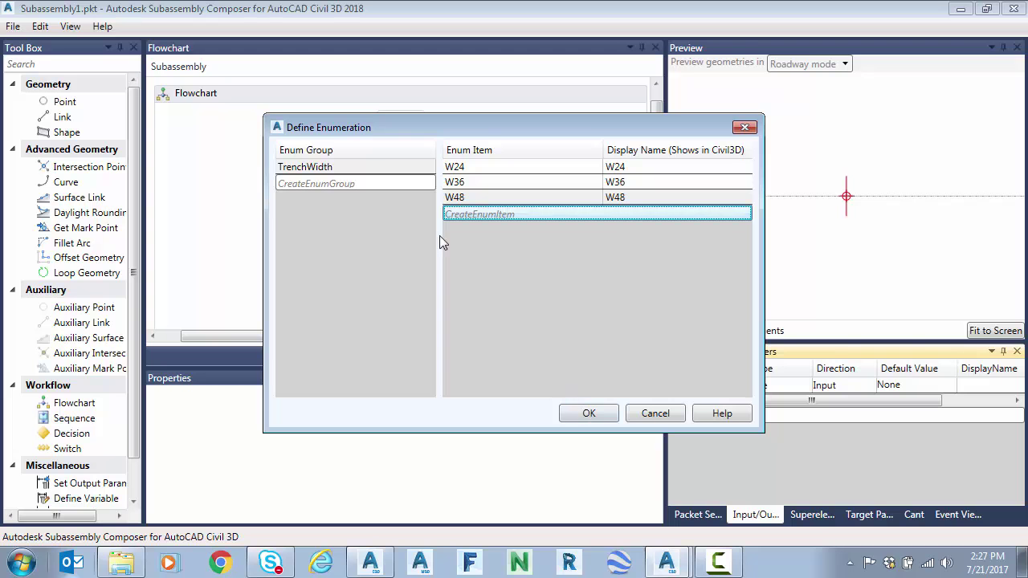
pyautogui.click(589, 415)
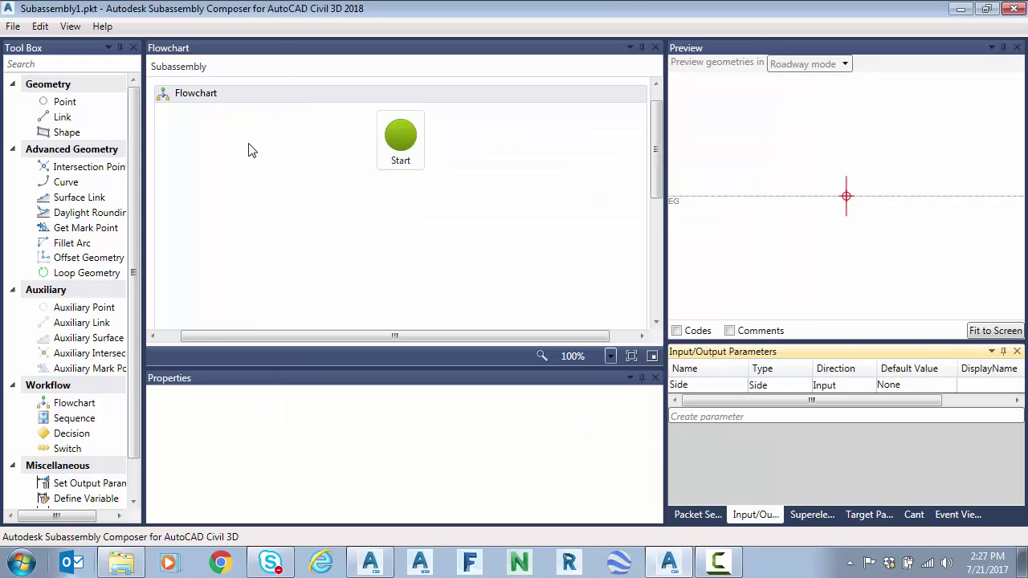
# - Define a second enumeration group named TrenchDepth
pyautogui.click(70, 27)
pyautogui.click(124, 270)
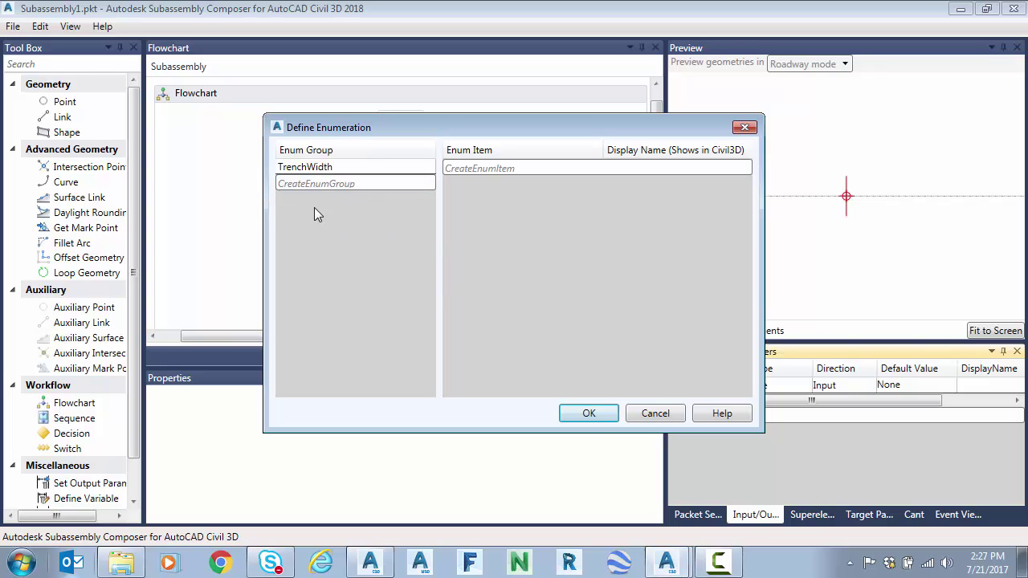
pyautogui.click(311, 185)
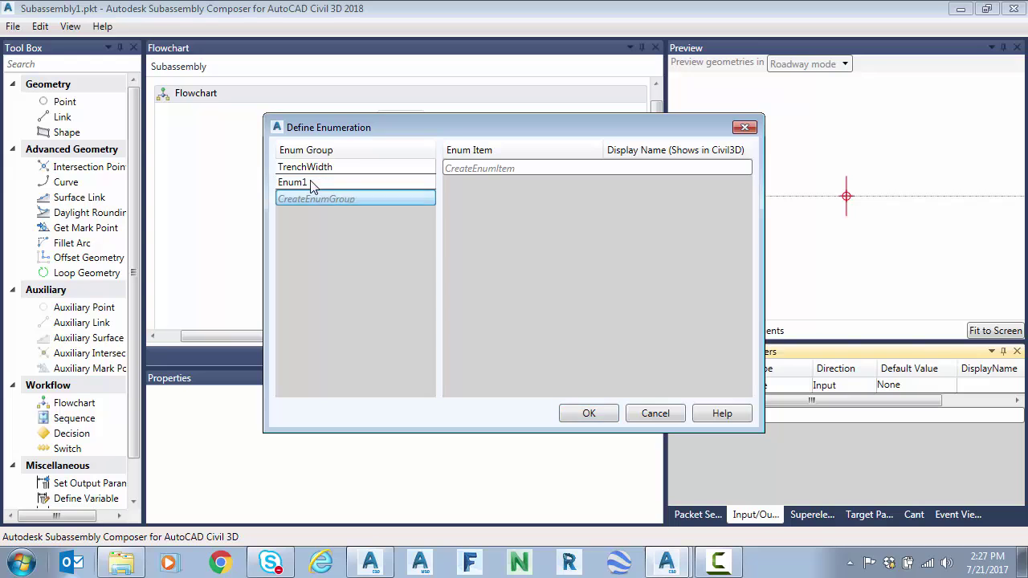
pyautogui.doubleClick(322, 181)
pyautogui.write('T')
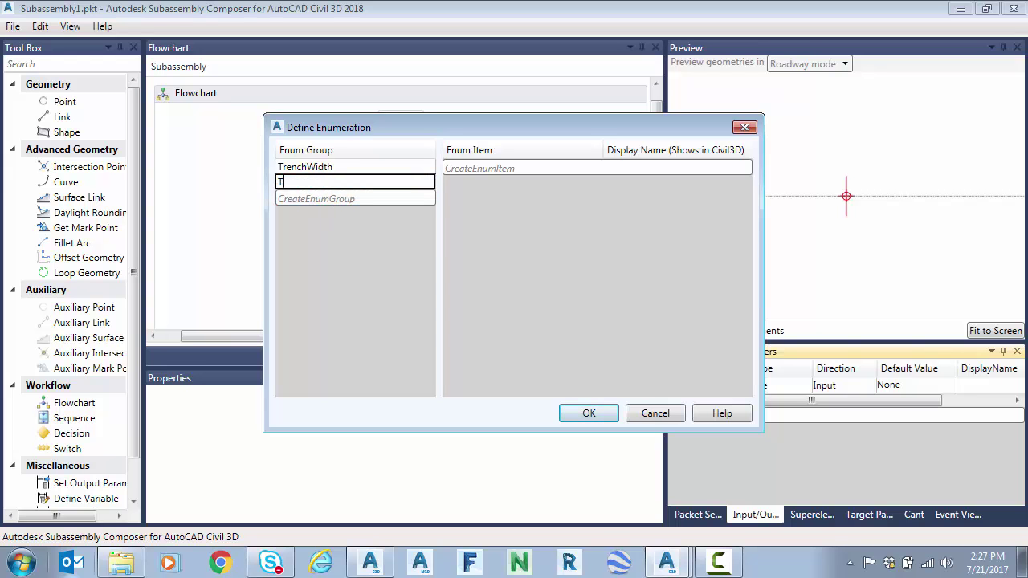
pyautogui.write('renchDepth')
pyautogui.press('Return')
# - Add the items D24, D36 and D48 to the TrenchDepth group and accept the enumeration
pyautogui.click(479, 167)
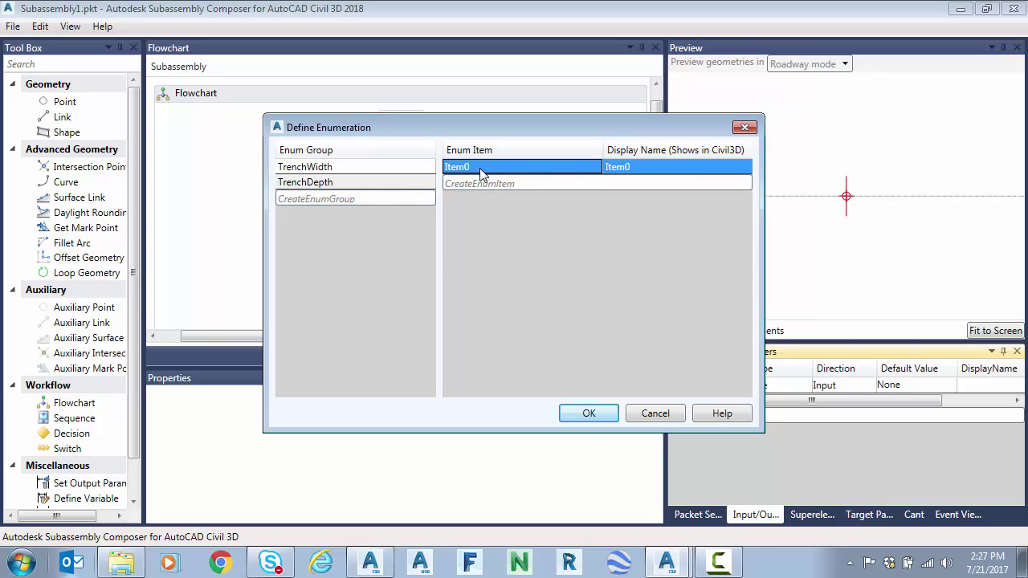
pyautogui.doubleClick(479, 168)
pyautogui.write('D24')
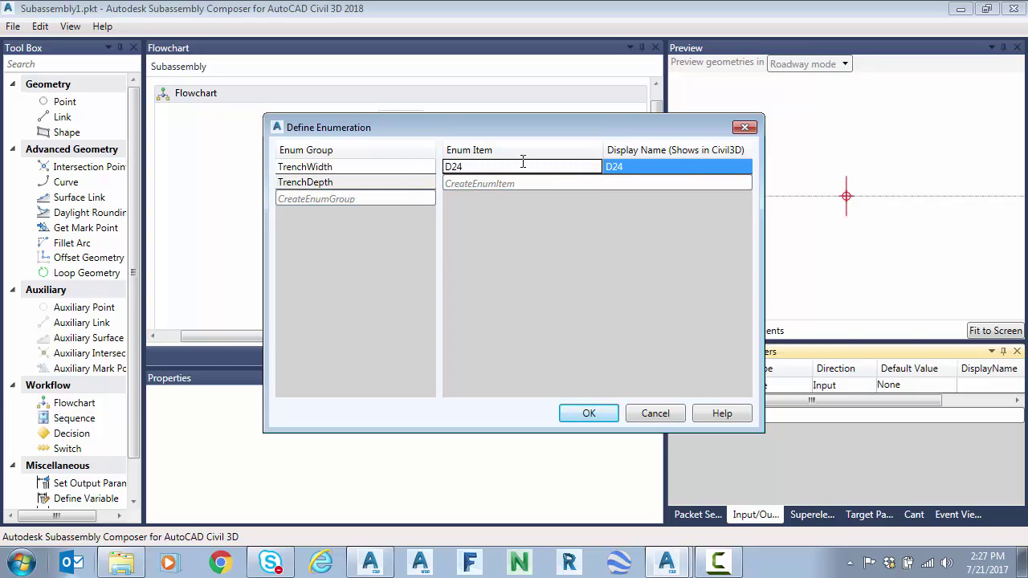
pyautogui.click(501, 178)
pyautogui.doubleClick(501, 181)
pyautogui.write('D')
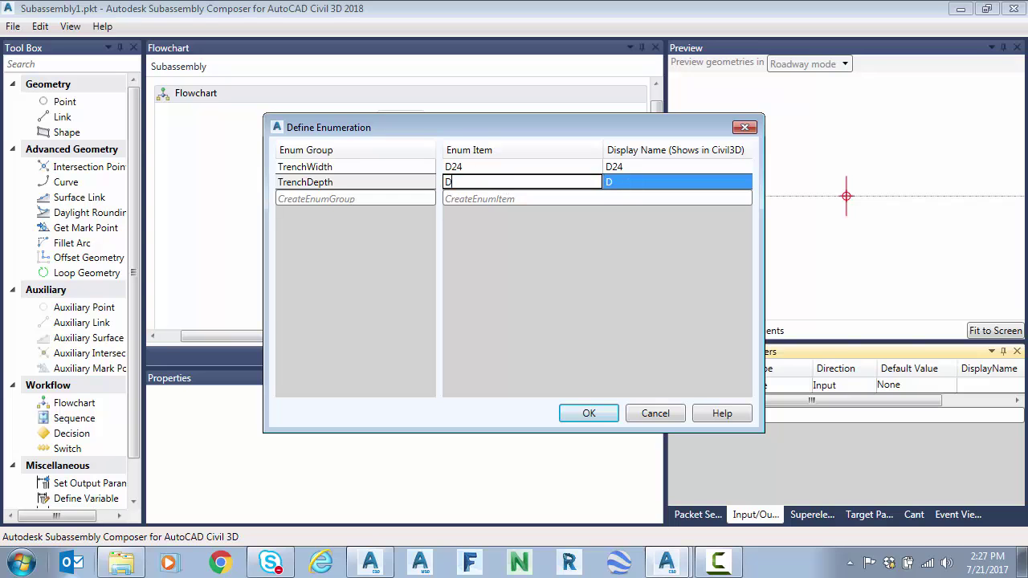
pyautogui.write('36')
pyautogui.click(505, 198)
pyautogui.doubleClick(506, 197)
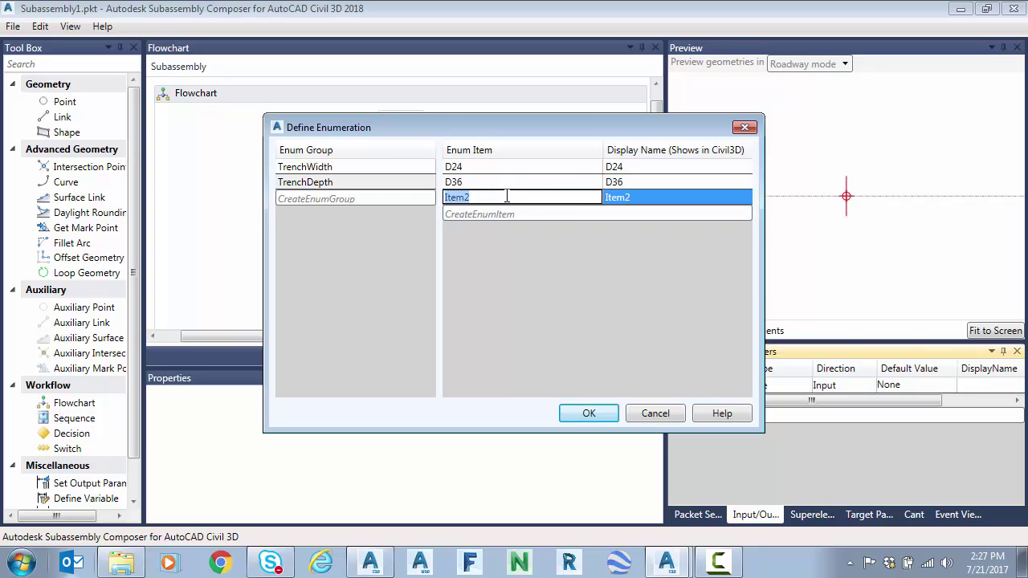
pyautogui.write('D48')
pyautogui.press('Tab')
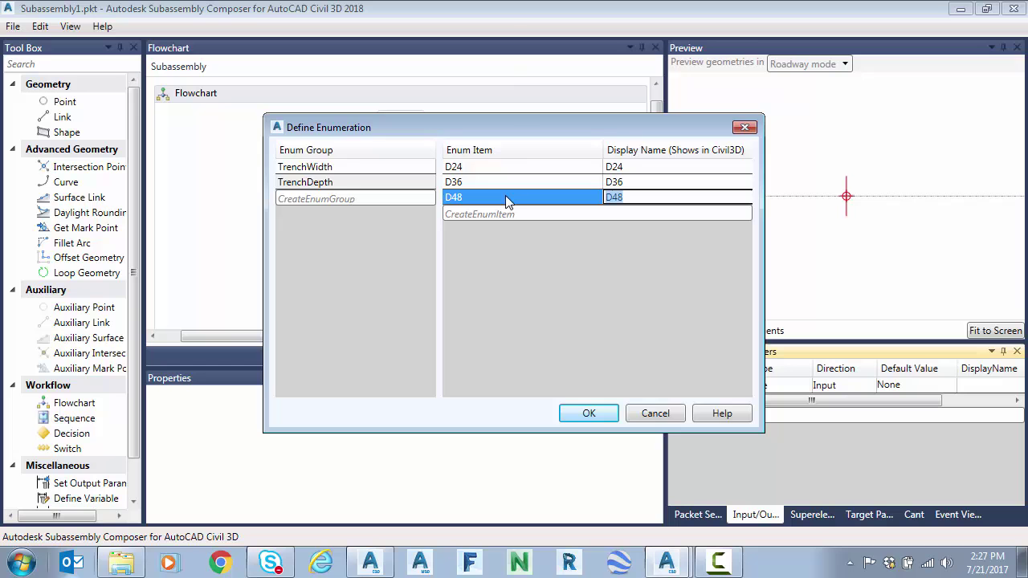
pyautogui.click(589, 413)
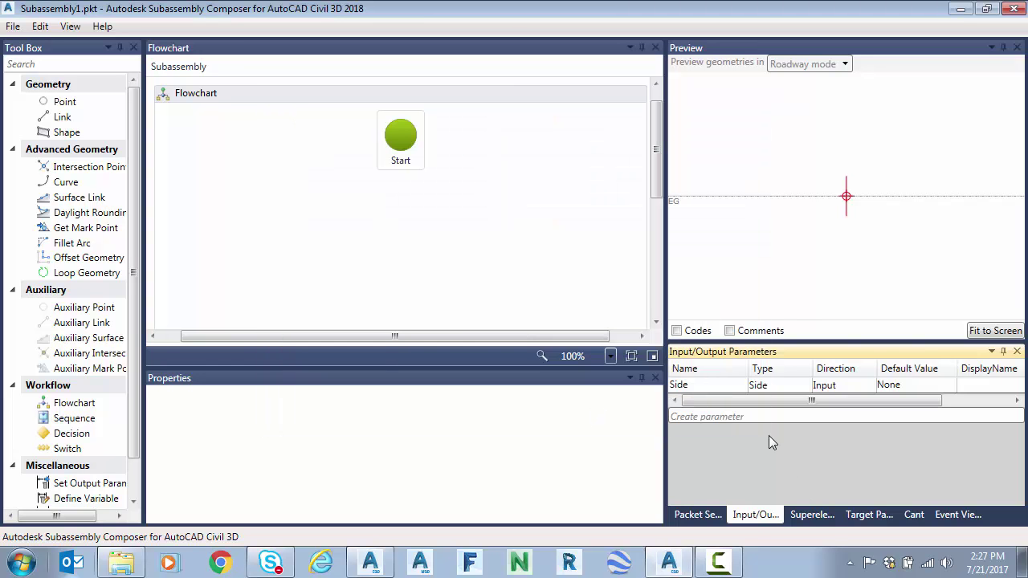
# - Create an input parameter named WidthT with the type TrenchWidth
pyautogui.click(720, 416)
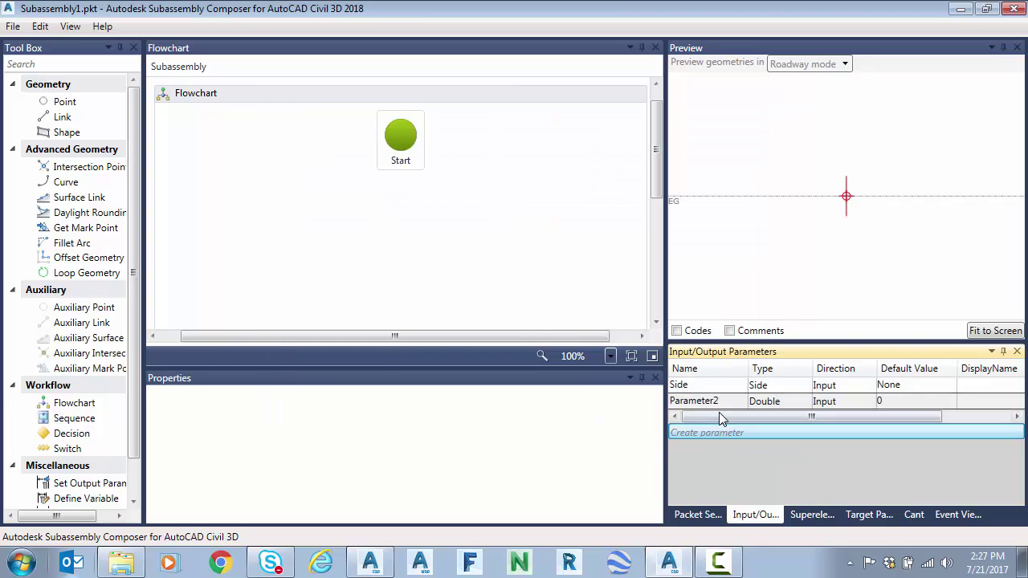
pyautogui.click(784, 402)
pyautogui.click(775, 553)
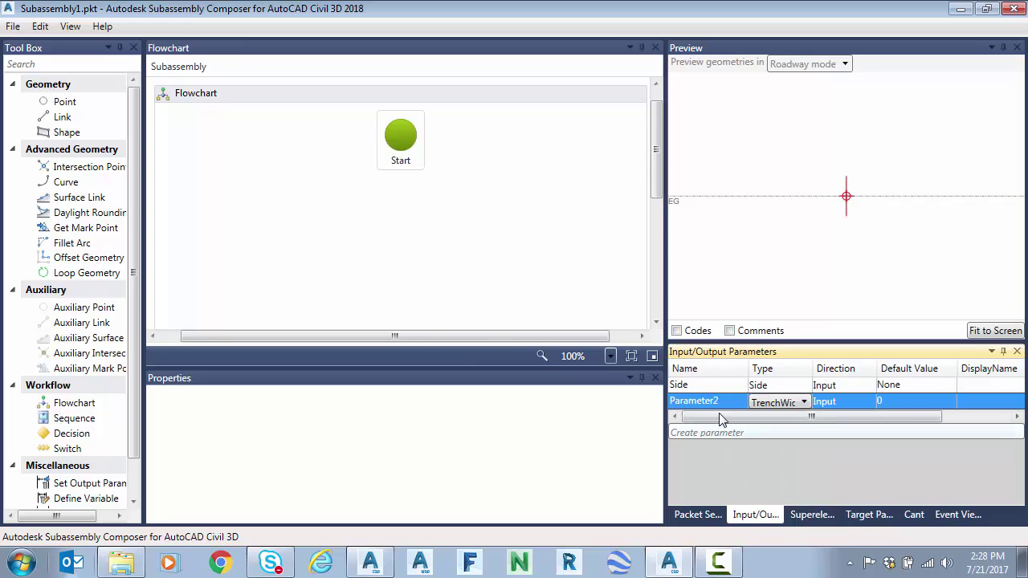
pyautogui.click(720, 402)
pyautogui.write('WidthT')
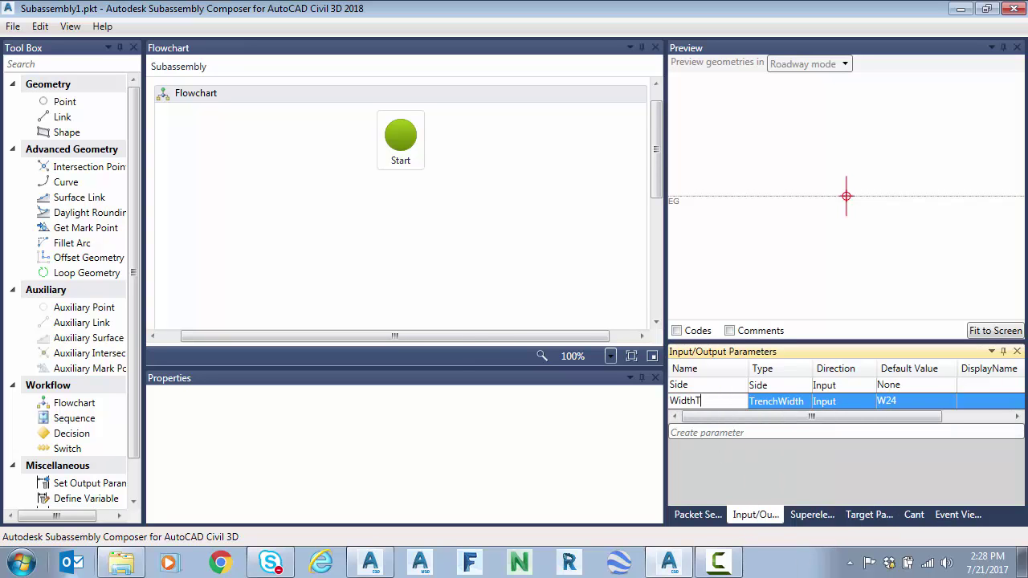
pyautogui.press('Tab')
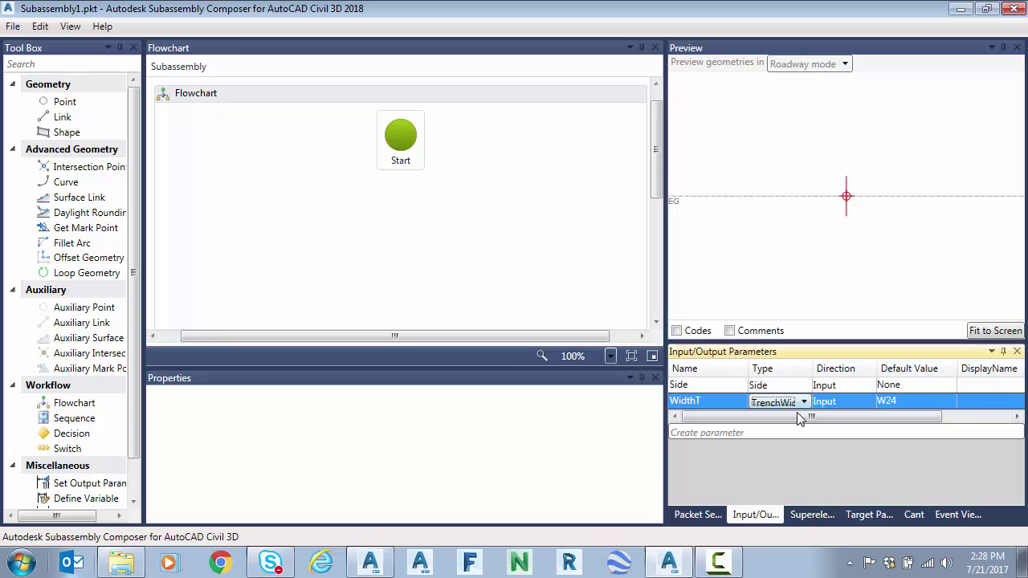
# - Set the default value of the WidthT parameter to W24
pyautogui.click(908, 386)
pyautogui.click(919, 387)
pyautogui.click(918, 401)
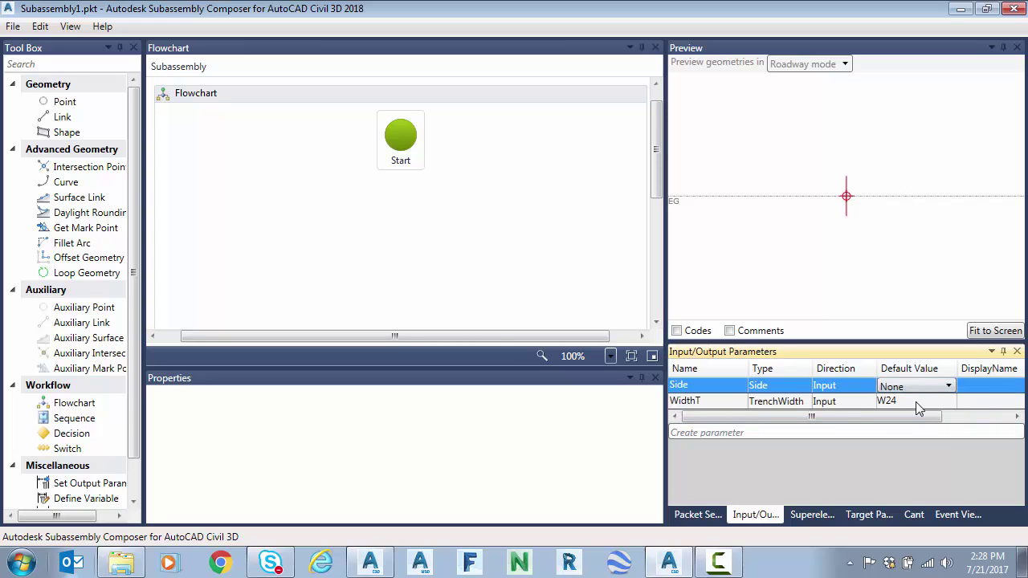
pyautogui.click(916, 402)
pyautogui.click(916, 402)
pyautogui.click(908, 417)
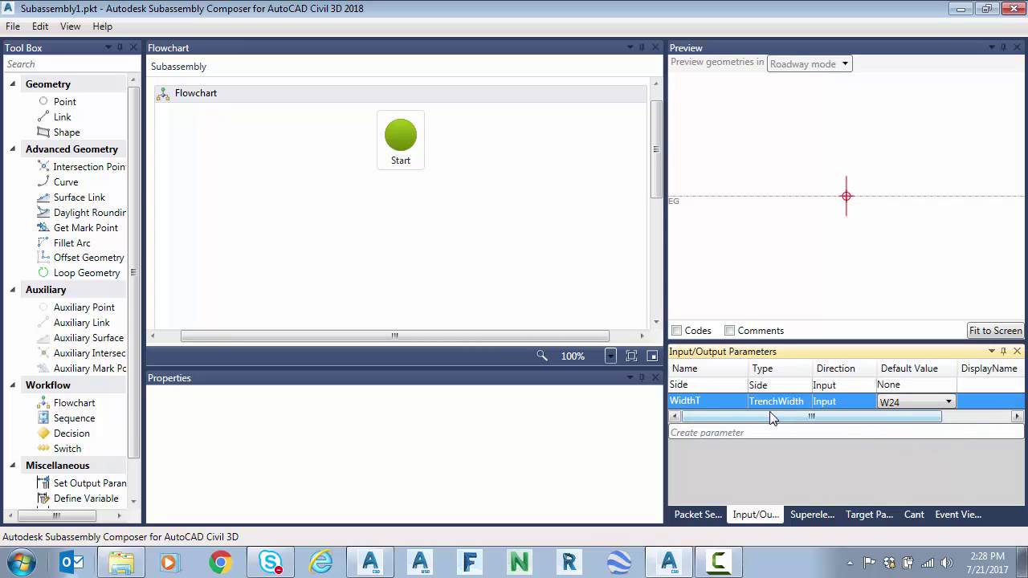
# - Create an input parameter named DepthT with the type TrenchDepth
pyautogui.click(709, 434)
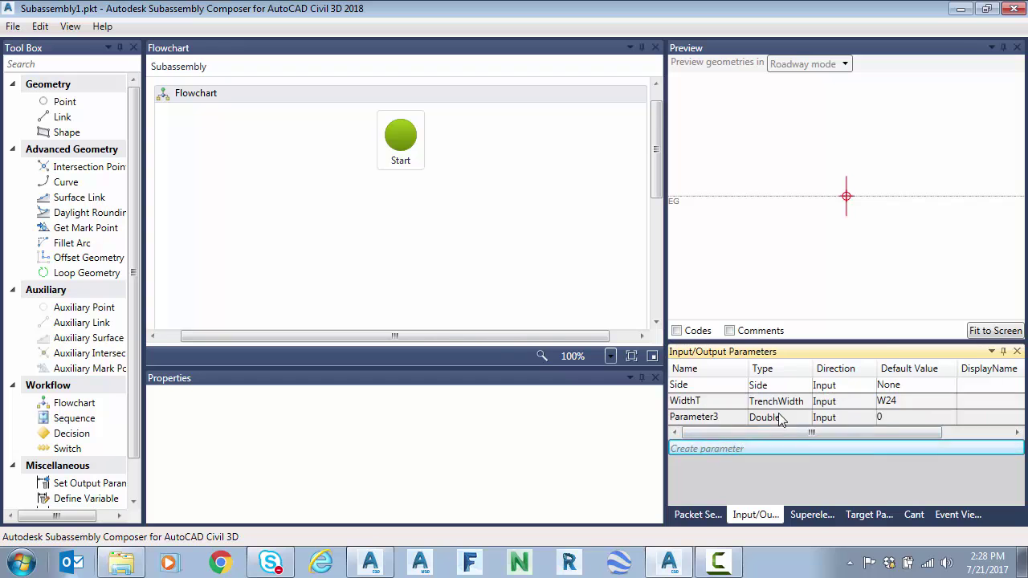
pyautogui.click(783, 418)
pyautogui.click(791, 399)
pyautogui.click(719, 424)
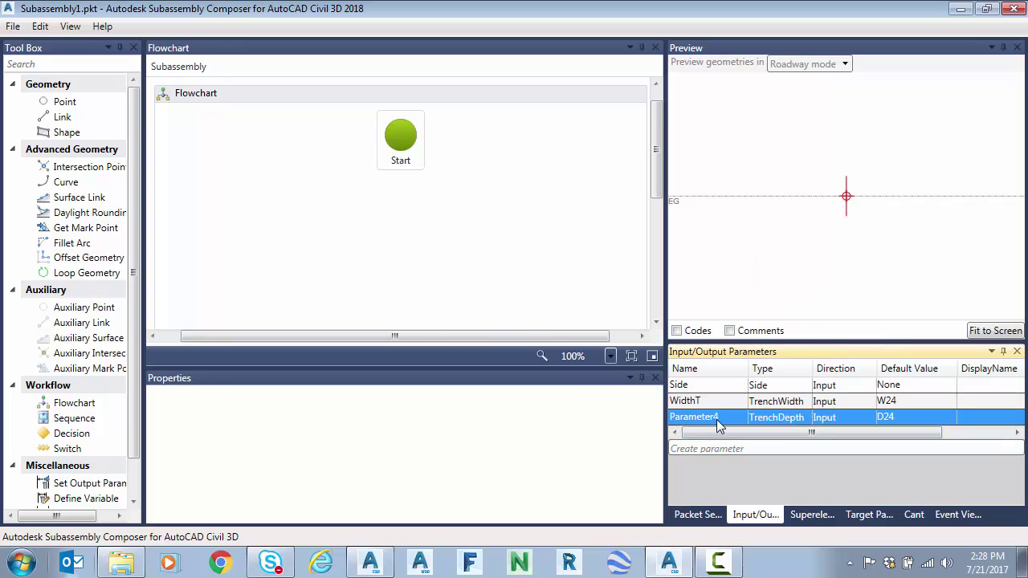
pyautogui.click(717, 419)
pyautogui.doubleClick(719, 419)
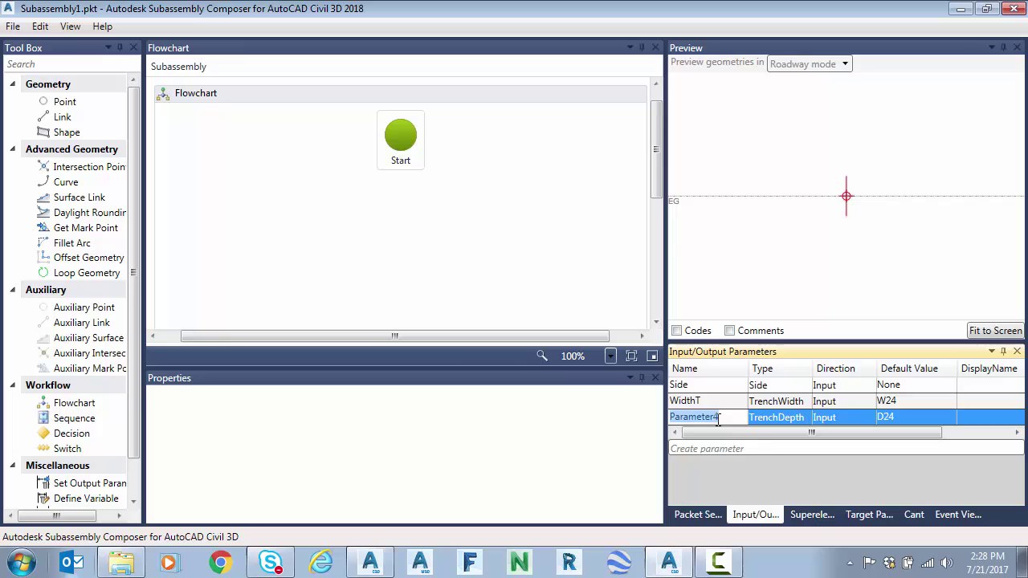
pyautogui.press('BackSpace')
pyautogui.write('DepthT')
pyautogui.click(758, 418)
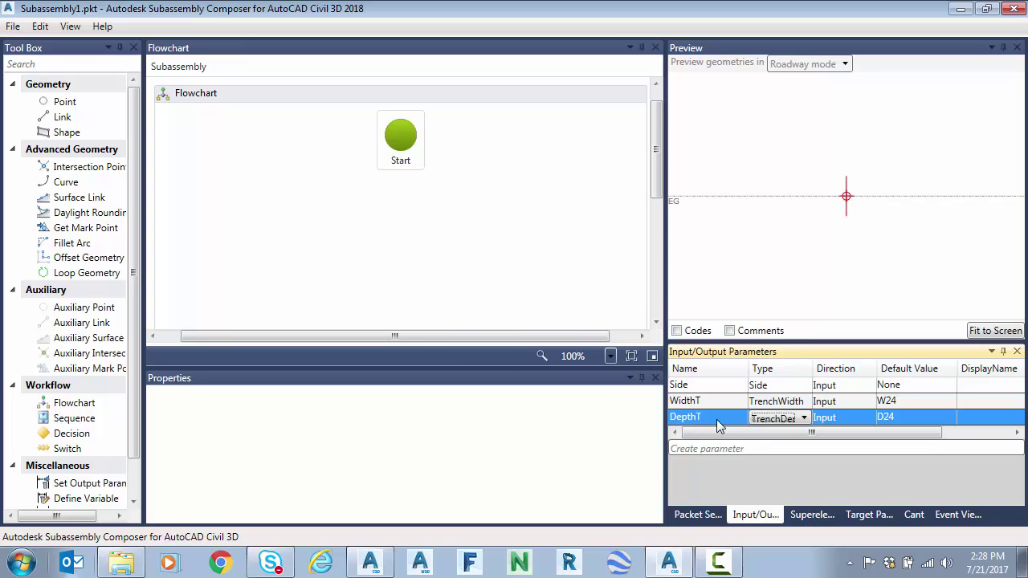
# - Set the default value of the DepthT parameter to D24
pyautogui.click(914, 416)
pyautogui.click(914, 417)
pyautogui.click(913, 416)
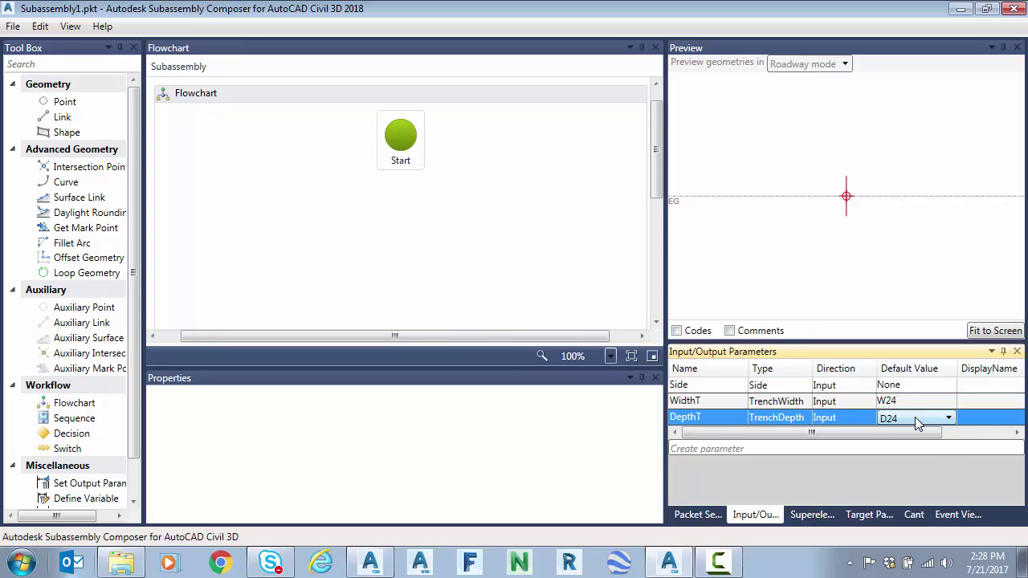
pyautogui.press('Tab')
# - Set the subassembly name to TrenchTester in the packet settings
pyautogui.click(698, 515)
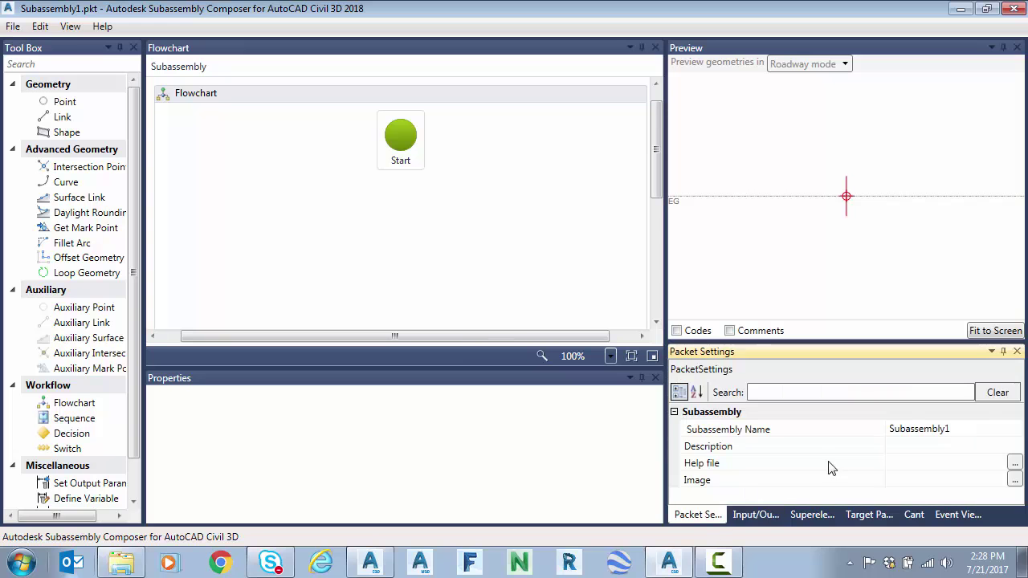
pyautogui.click(825, 446)
pyautogui.press('Up')
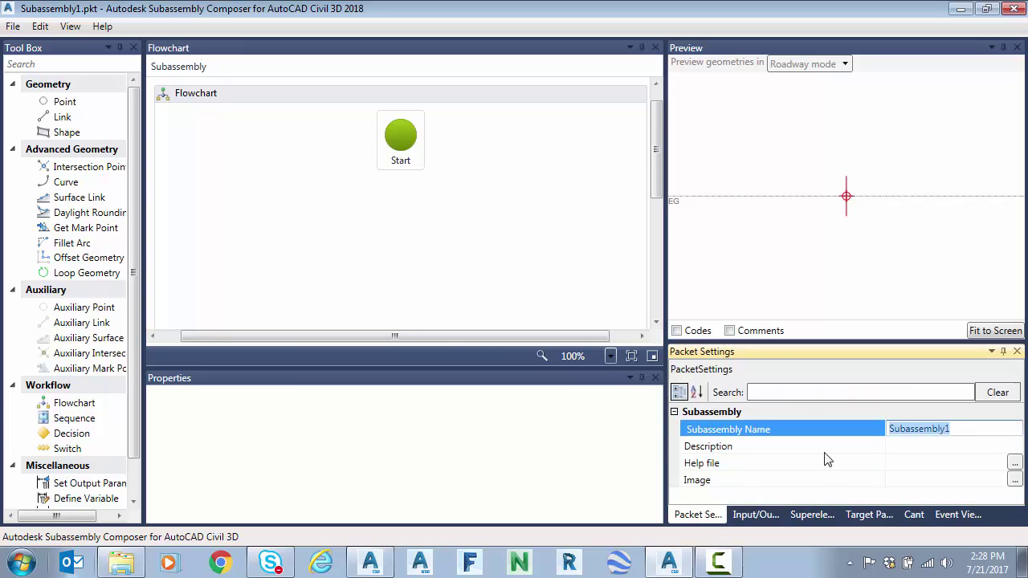
pyautogui.write('Tre')
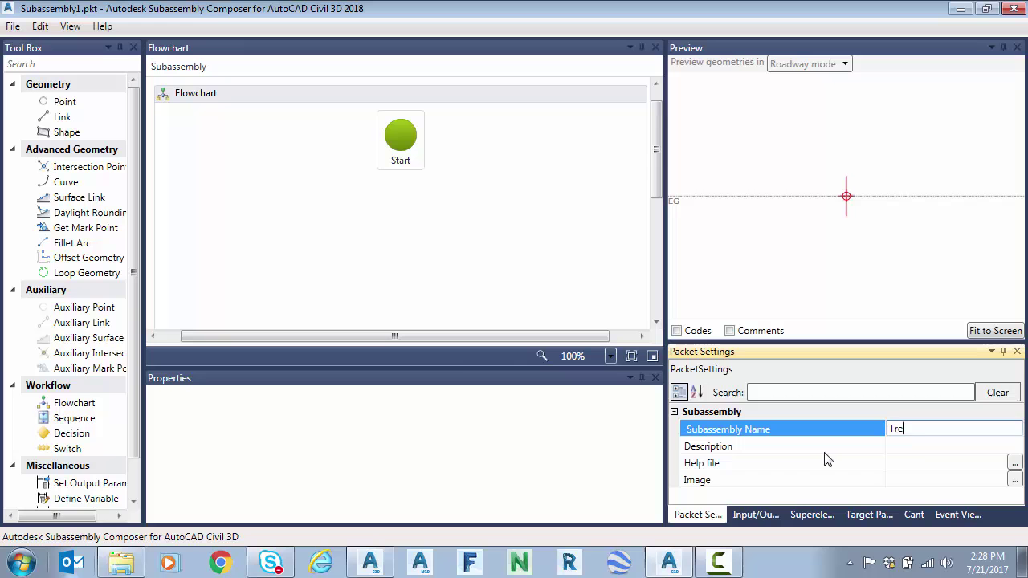
pyautogui.write('nchTester')
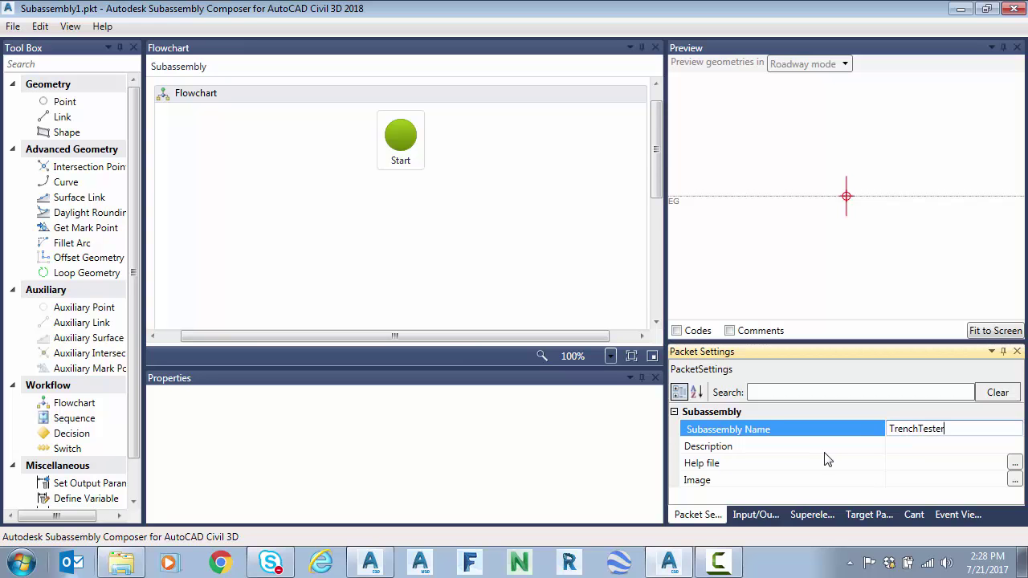
pyautogui.click(826, 452)
# - Save the subassembly to the Desktop as a new file named TrenchTester
pyautogui.click(13, 27)
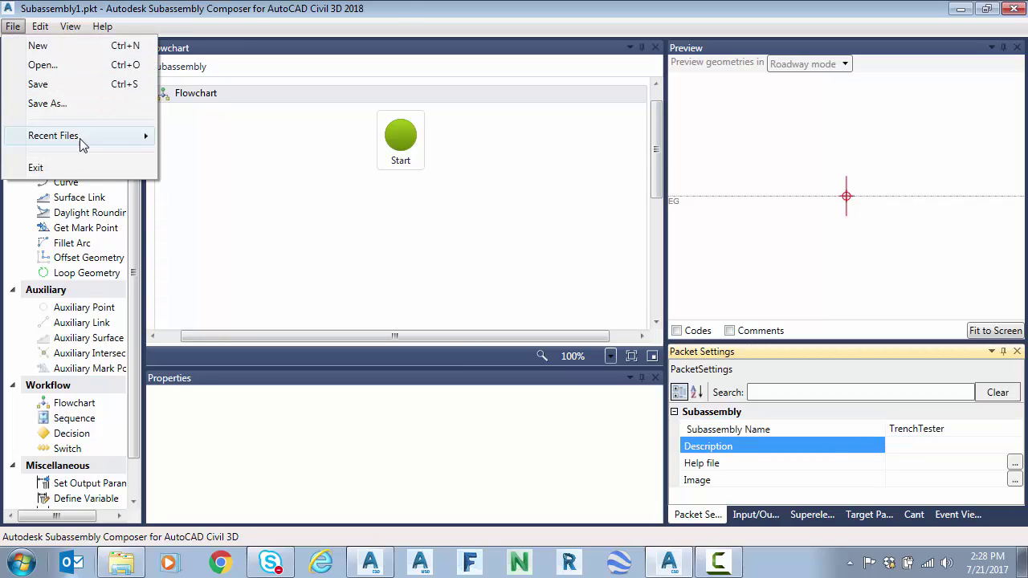
pyautogui.click(72, 100)
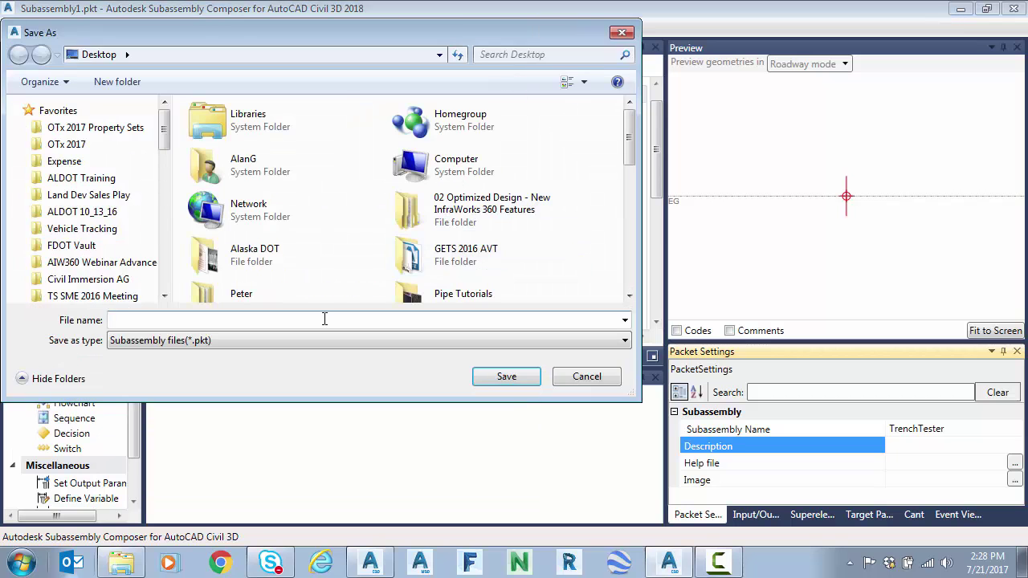
pyautogui.write('TrenchTester')
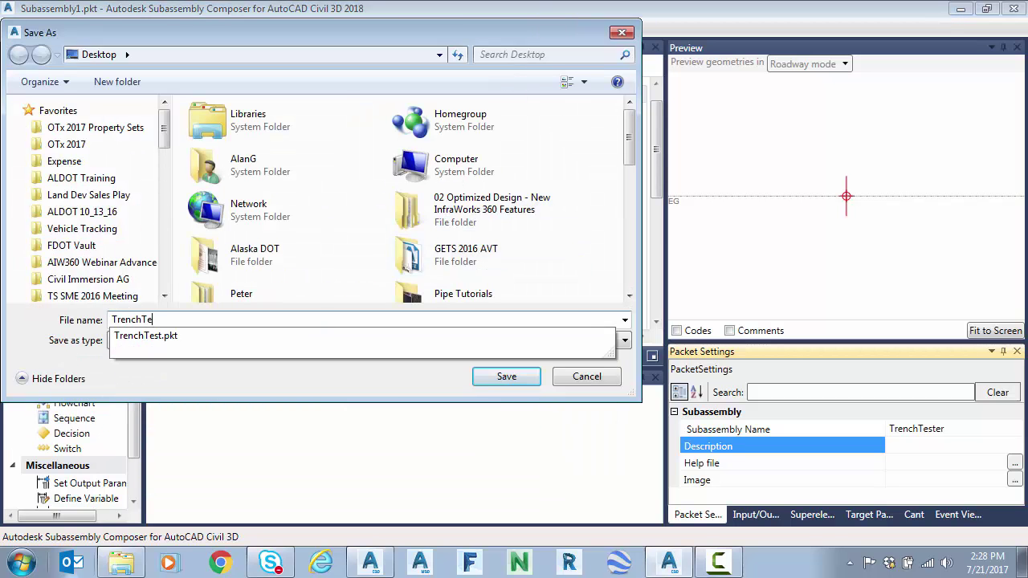
pyautogui.click(514, 376)
# - Add a Switch below Start in the flowchart and set its expression to WidthT.Value
pyautogui.click(755, 516)
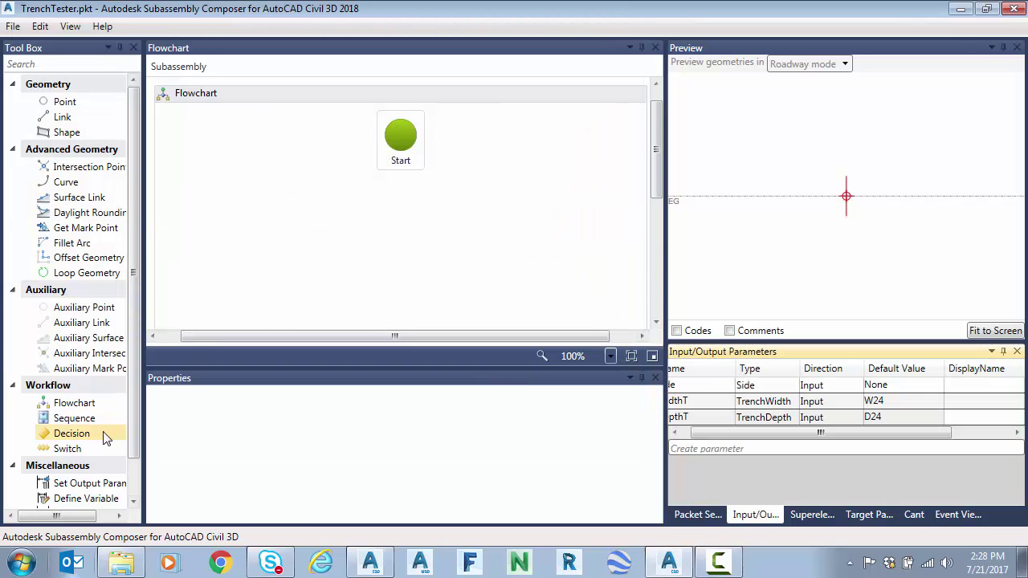
pyautogui.moveTo(112, 444); pyautogui.dragTo(406, 177)
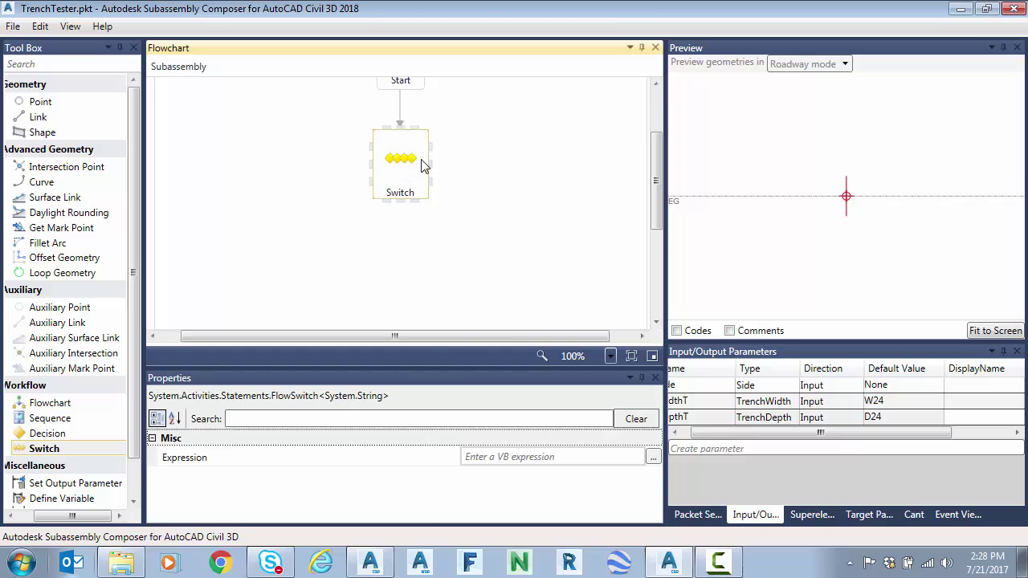
pyautogui.click(538, 458)
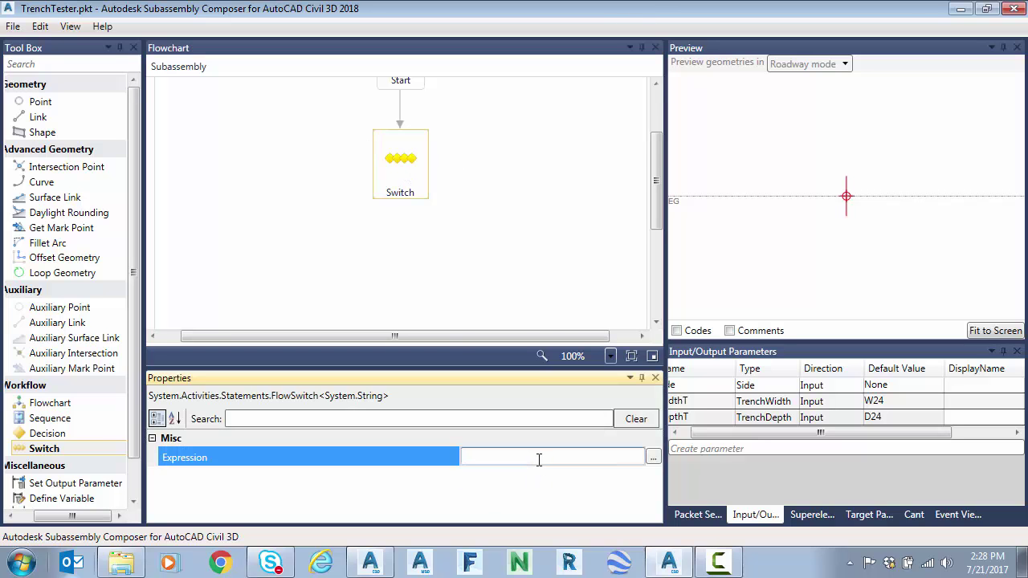
pyautogui.moveTo(723, 433); pyautogui.dragTo(688, 415)
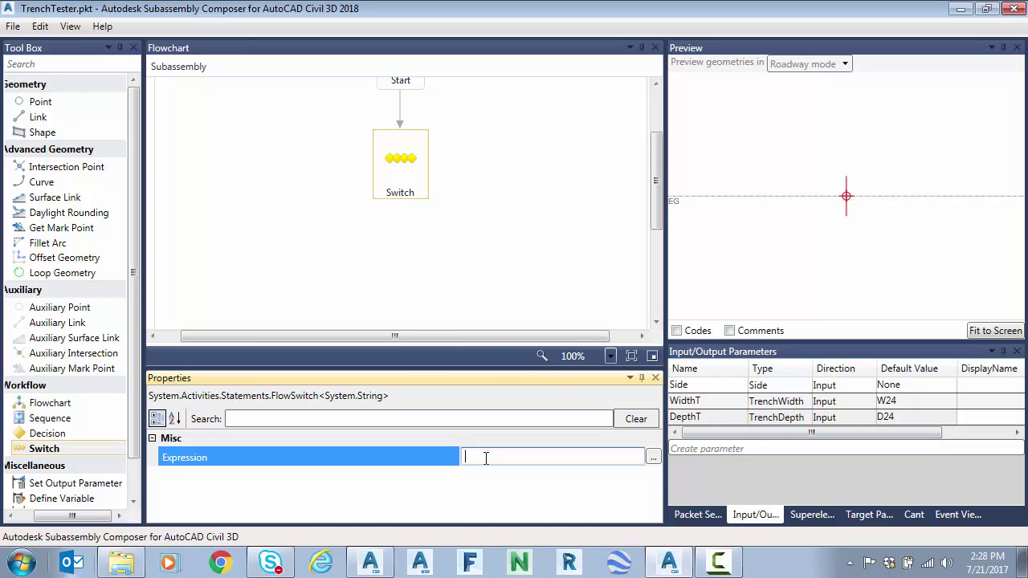
pyautogui.write('WidthT.Value')
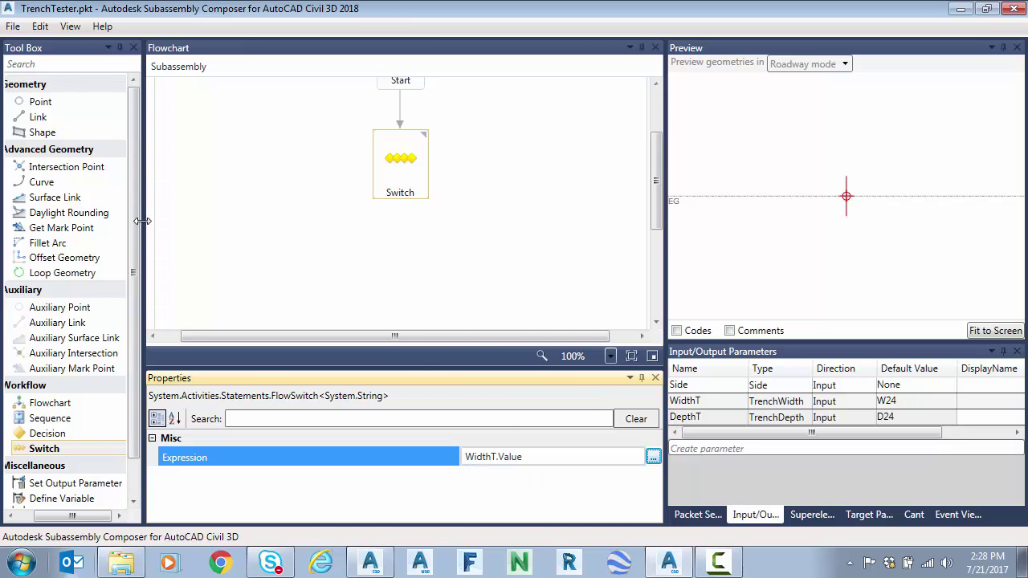
# - Add a Sequence connected to the Switch, below it in the flowchart, and name it W24
pyautogui.moveTo(49, 418); pyautogui.dragTo(290, 203)
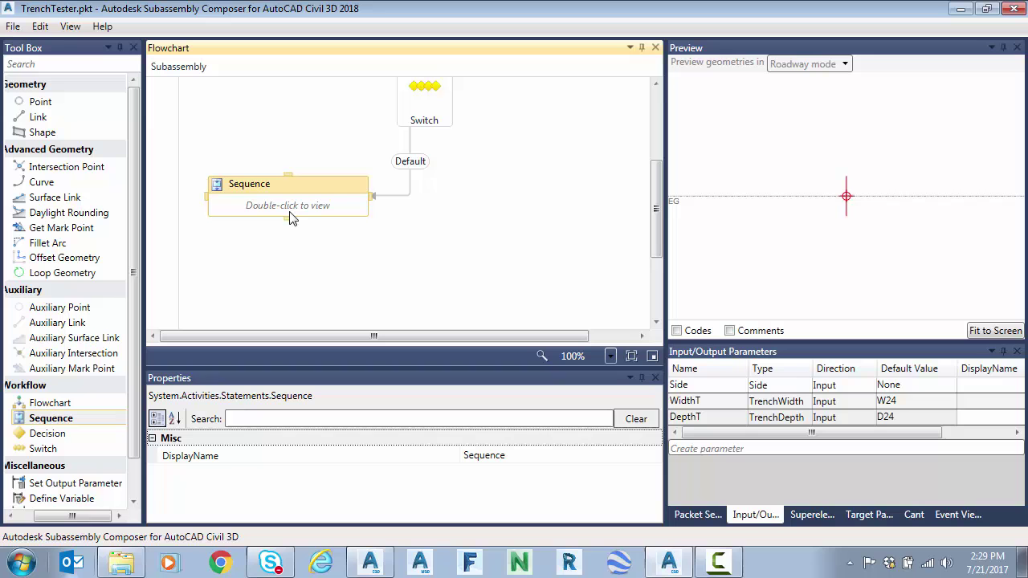
pyautogui.click(265, 189)
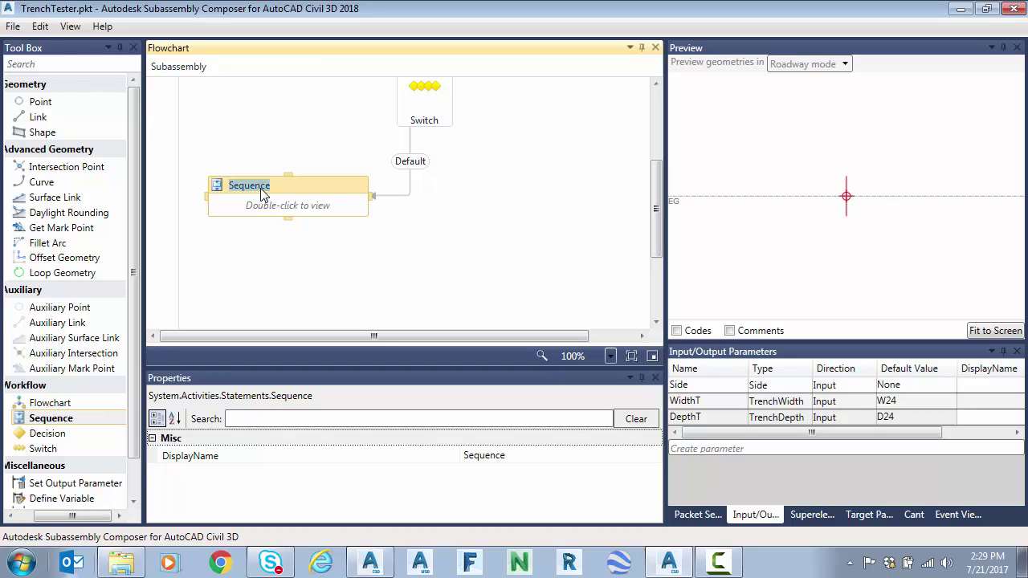
pyautogui.write('W24')
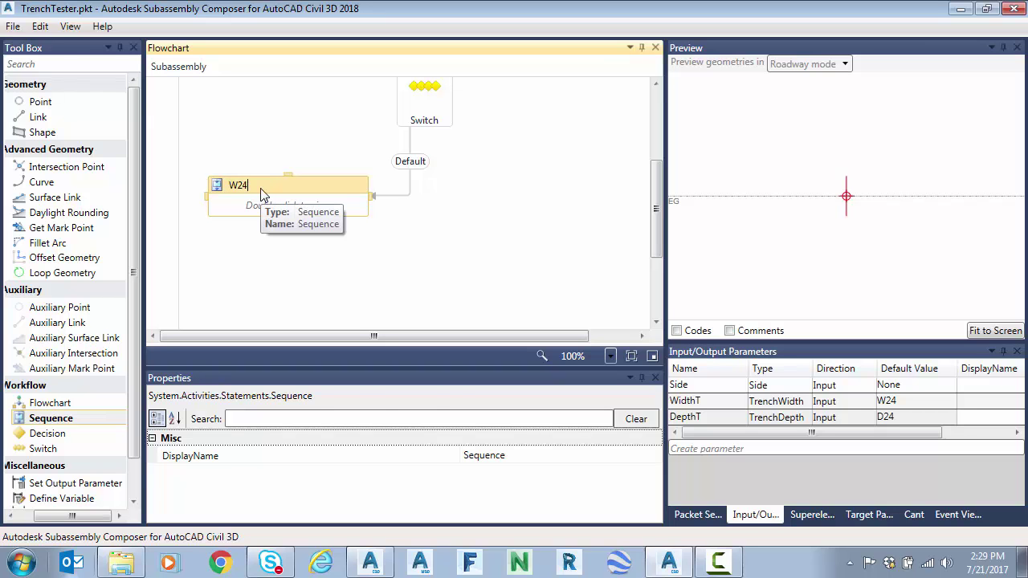
pyautogui.press('Return')
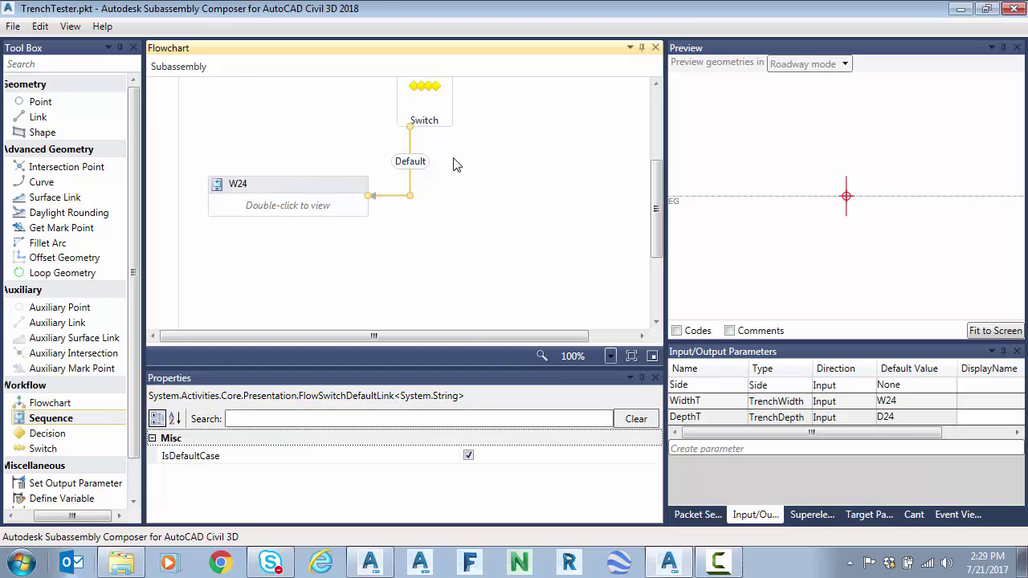
# - Make the link from the Switch to the W24 sequence a non-default case named W24
pyautogui.click(475, 186)
pyautogui.click(413, 116)
pyautogui.click(388, 162)
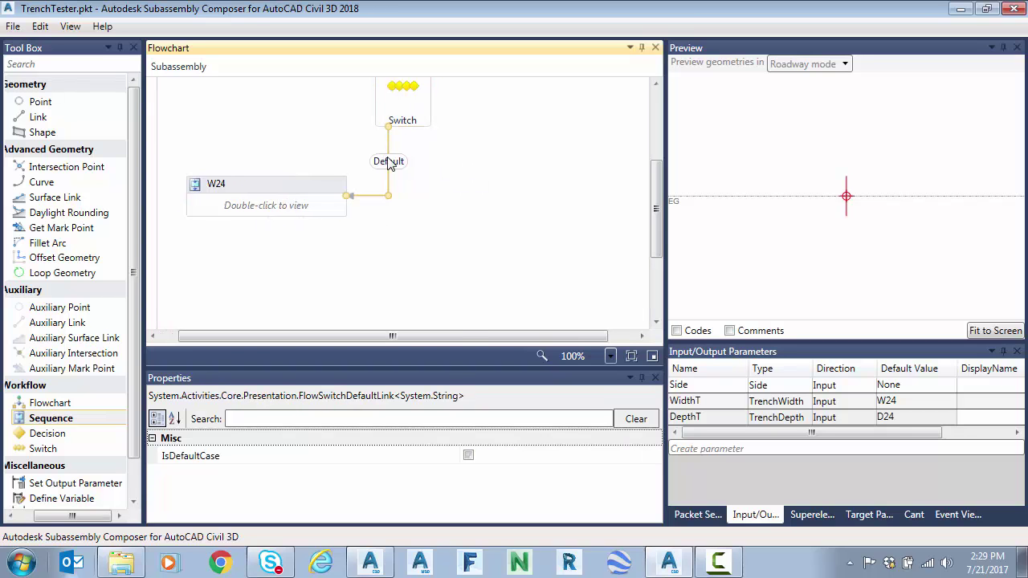
pyautogui.click(468, 455)
pyautogui.click(476, 457)
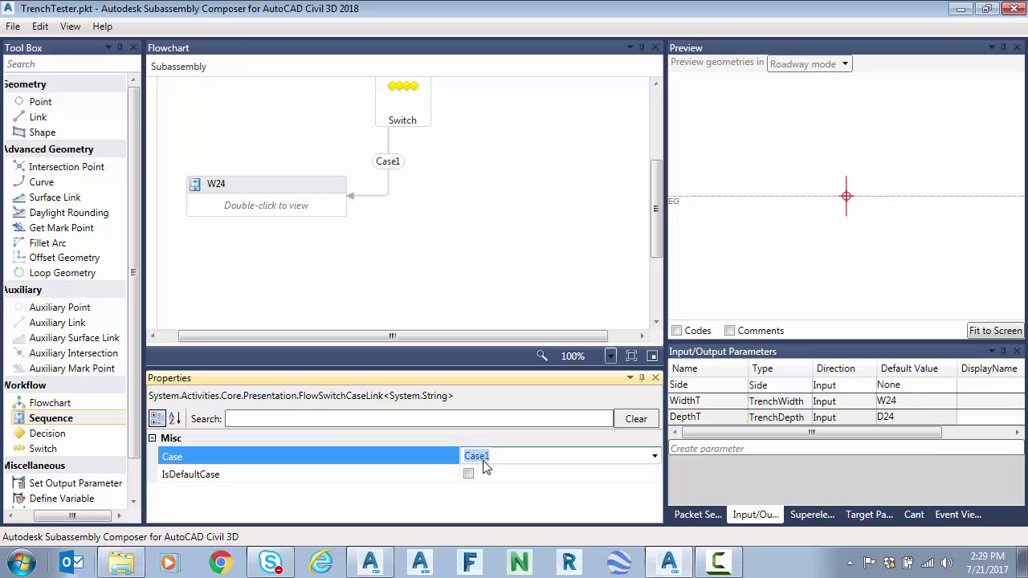
pyautogui.write('W24')
pyautogui.press('Tab')
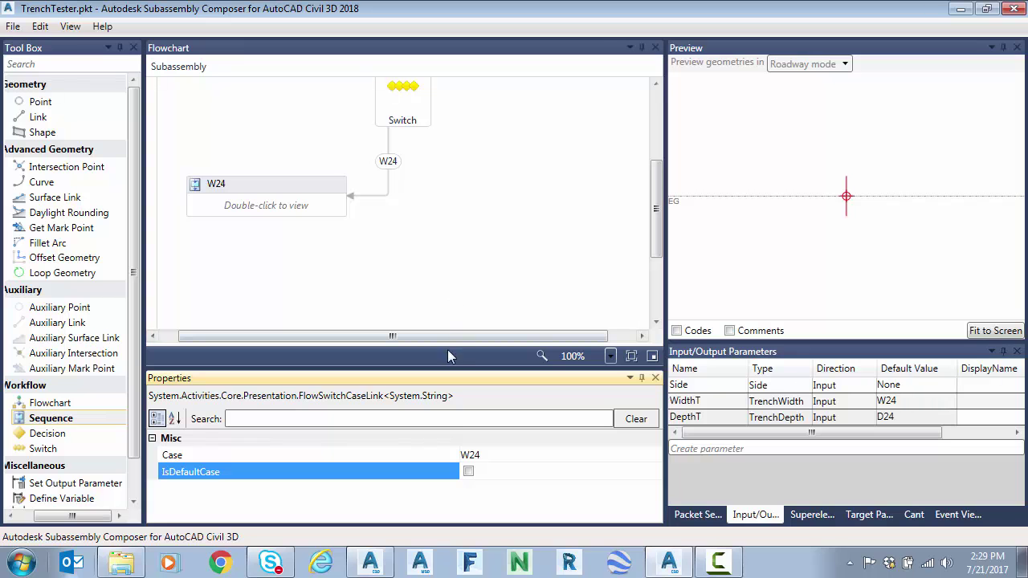
# - Add a Surface Link inside the W24 sequence and set its surface target to EG
pyautogui.doubleClick(276, 205)
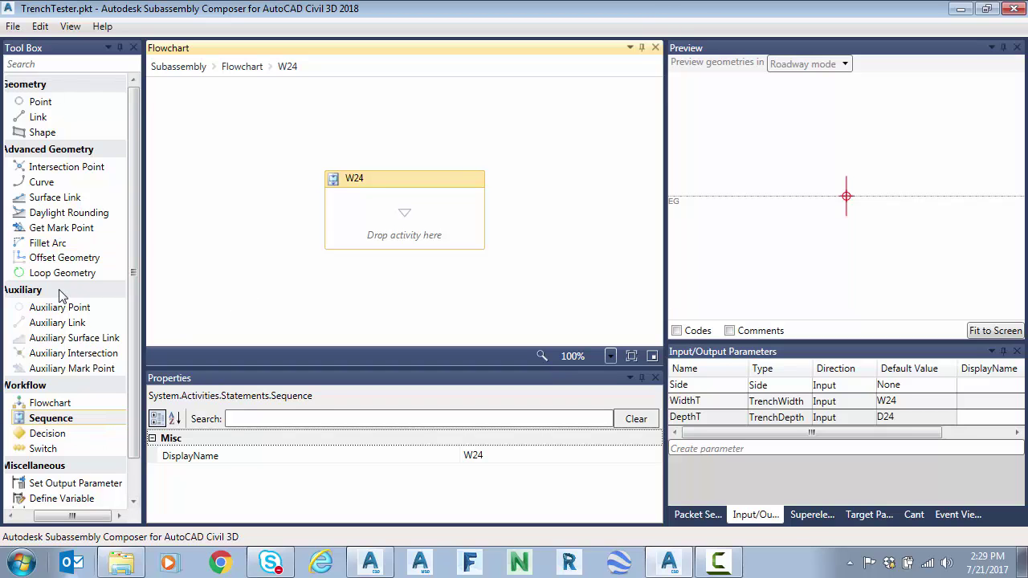
pyautogui.moveTo(55, 197); pyautogui.dragTo(450, 254)
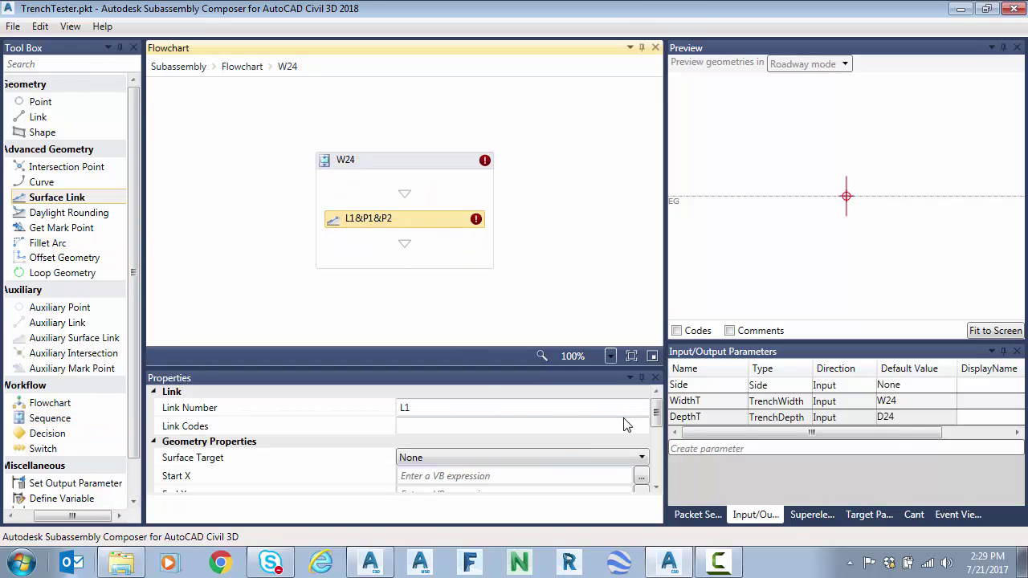
pyautogui.click(557, 457)
pyautogui.click(446, 484)
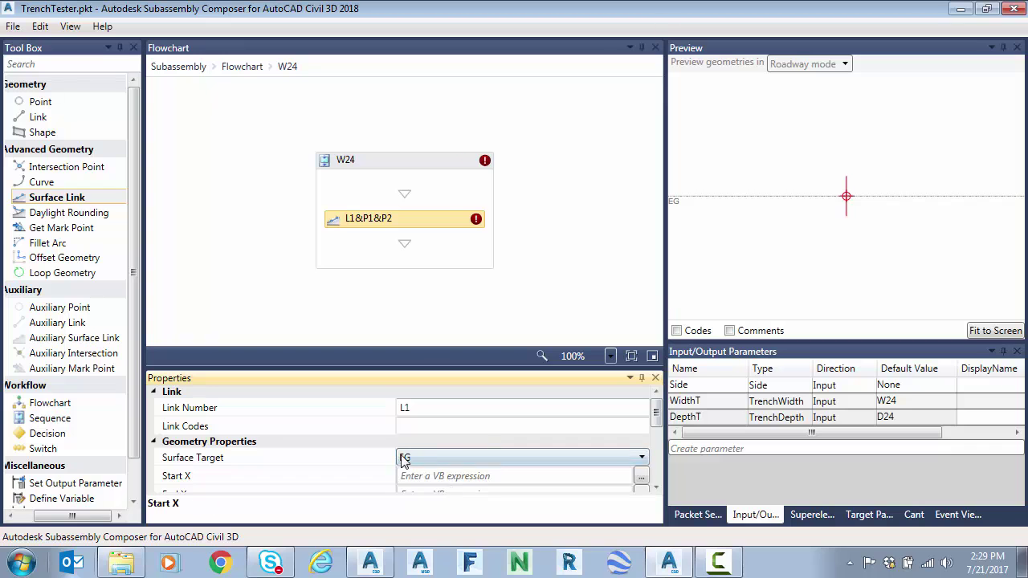
# - Set the surface link's Start X to -1 and End X to 1, and fit the preview to the geometry
pyautogui.scroll(-2, 562, 462)
pyautogui.click(486, 440)
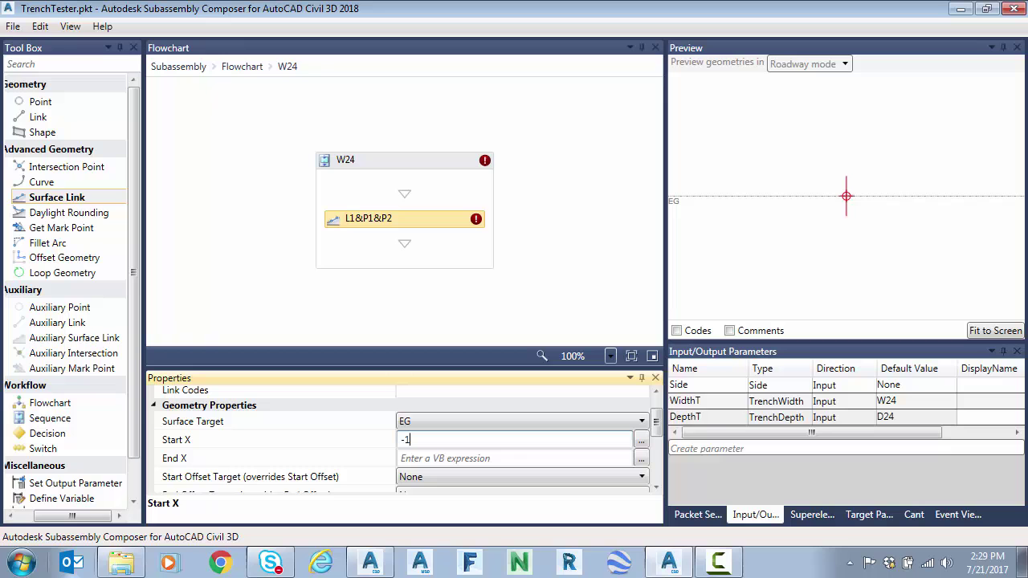
pyautogui.click(486, 459)
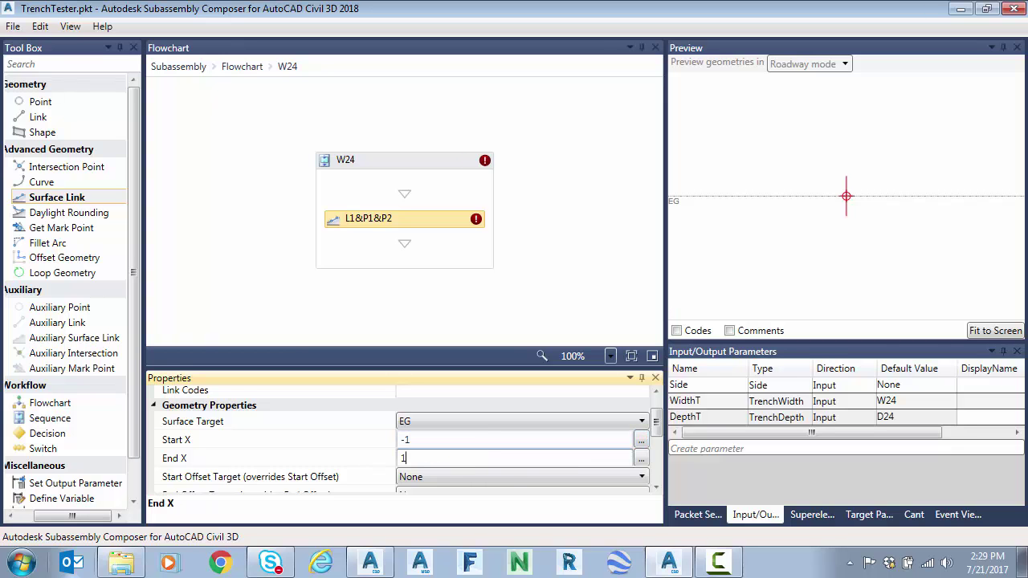
pyautogui.write('1')
pyautogui.click(996, 331)
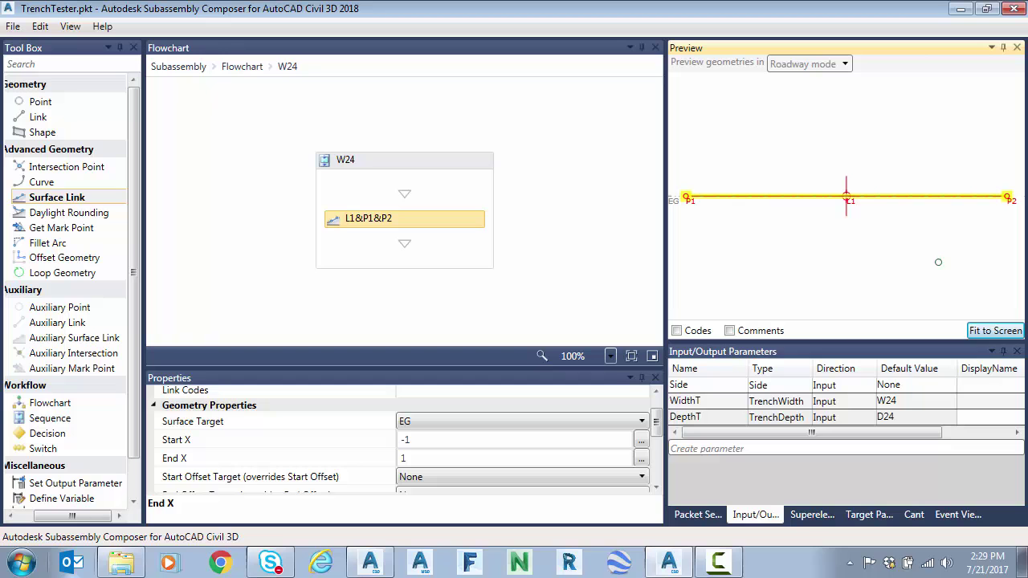
pyautogui.scroll(-1, 657, 429)
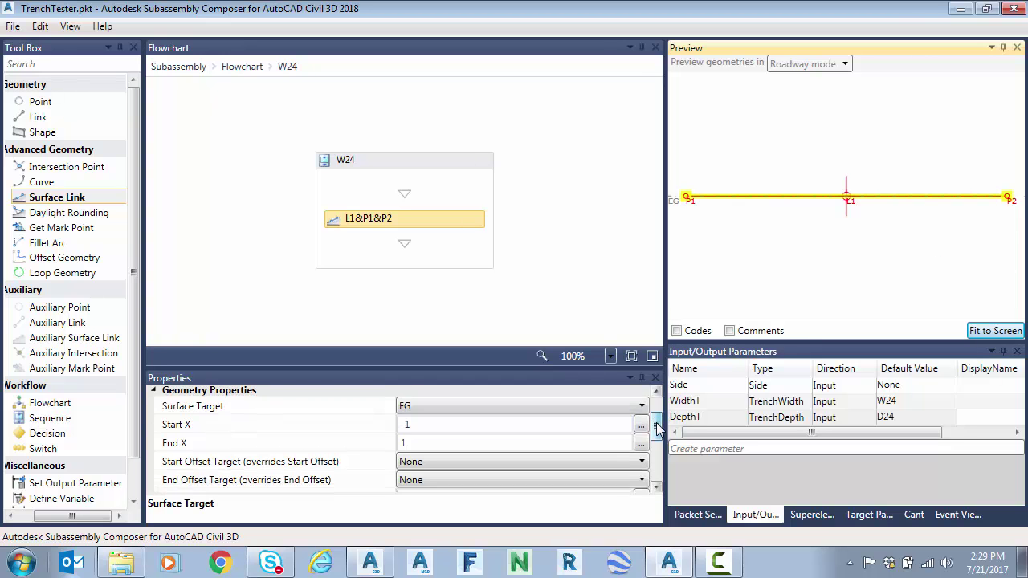
pyautogui.moveTo(657, 430); pyautogui.dragTo(657, 451)
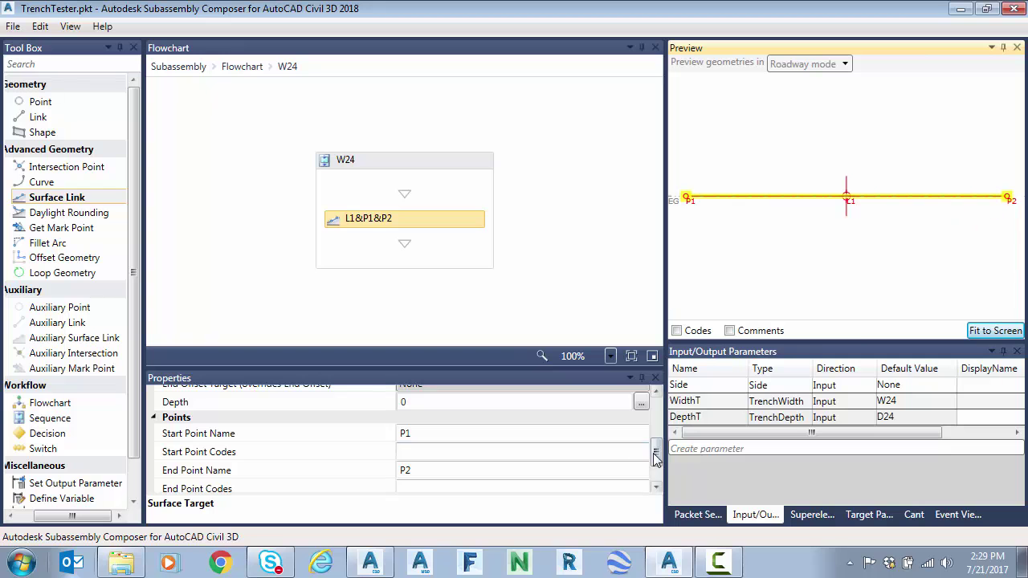
pyautogui.scroll(-2, 657, 457)
pyautogui.scroll(8, 657, 473)
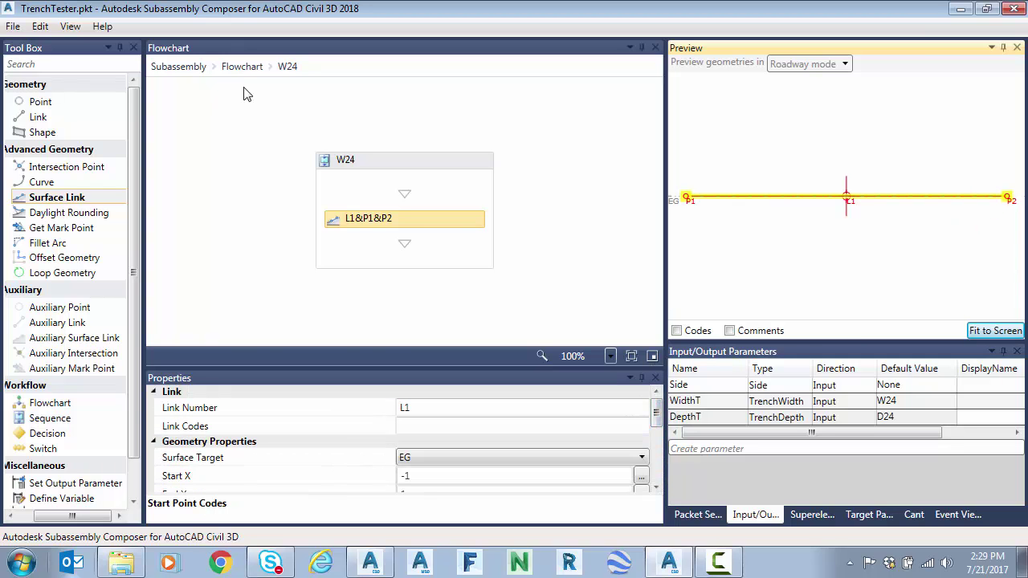
# - Return to the main flowchart and place a second, unconnected Sequence beside the W24 sequence
pyautogui.click(241, 67)
pyautogui.scroll(-3, 349, 205)
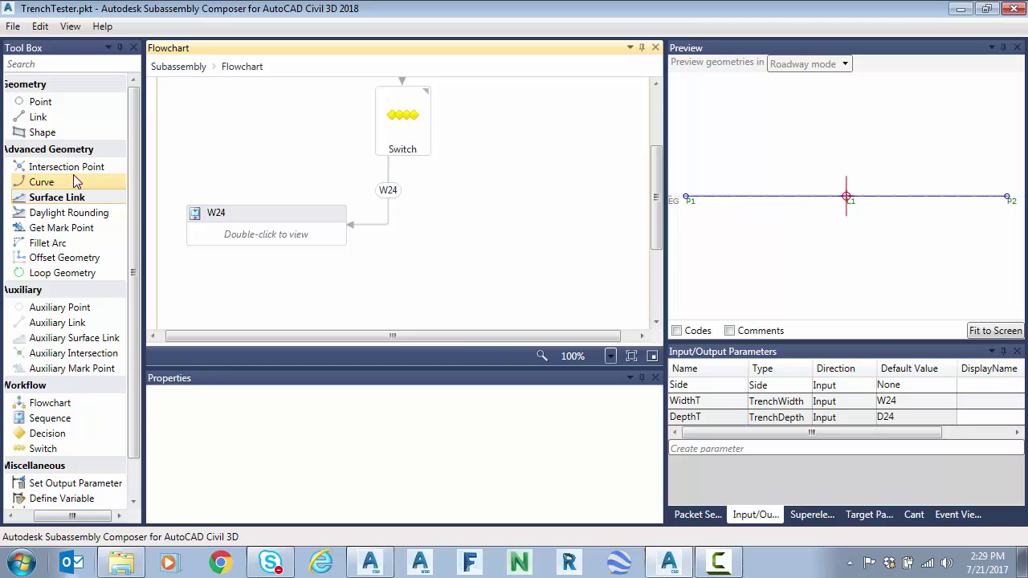
pyautogui.moveTo(84, 427); pyautogui.dragTo(507, 156)
pyautogui.press('Delete')
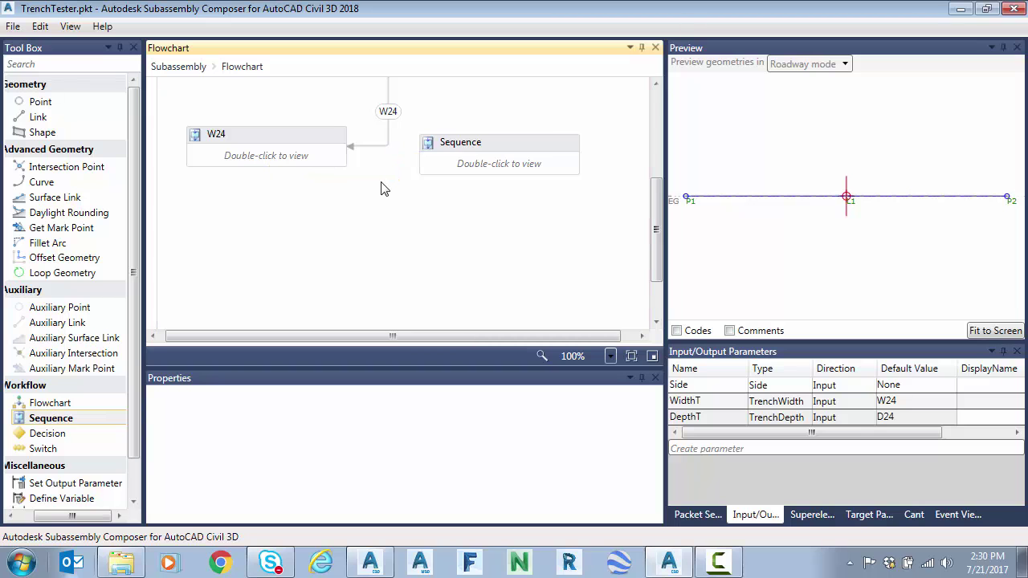
# - Connect the Switch to the unconnected Sequence and make that link a non-default case named W36
pyautogui.scroll(2, 382, 188)
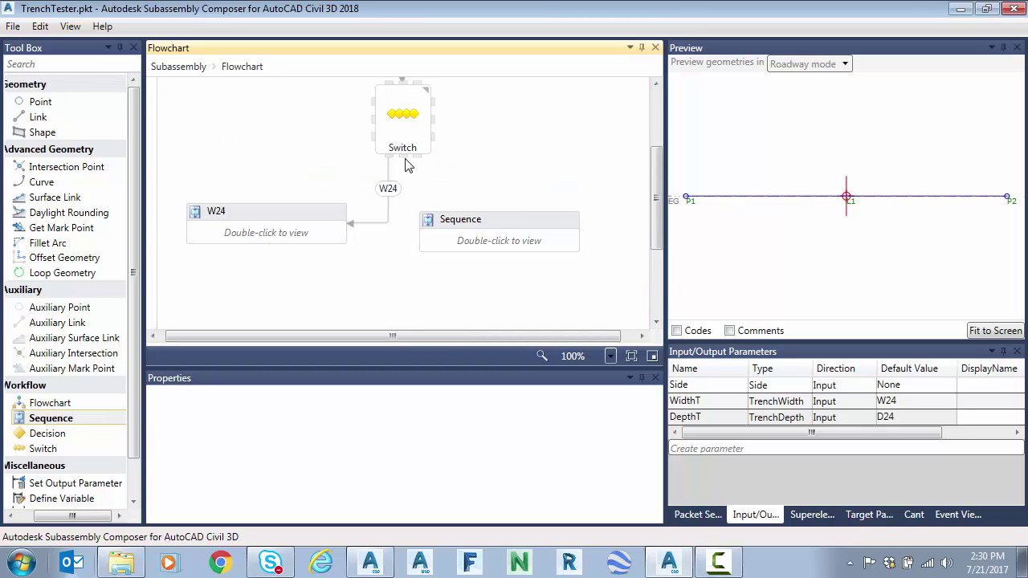
pyautogui.moveTo(405, 160); pyautogui.dragTo(494, 217)
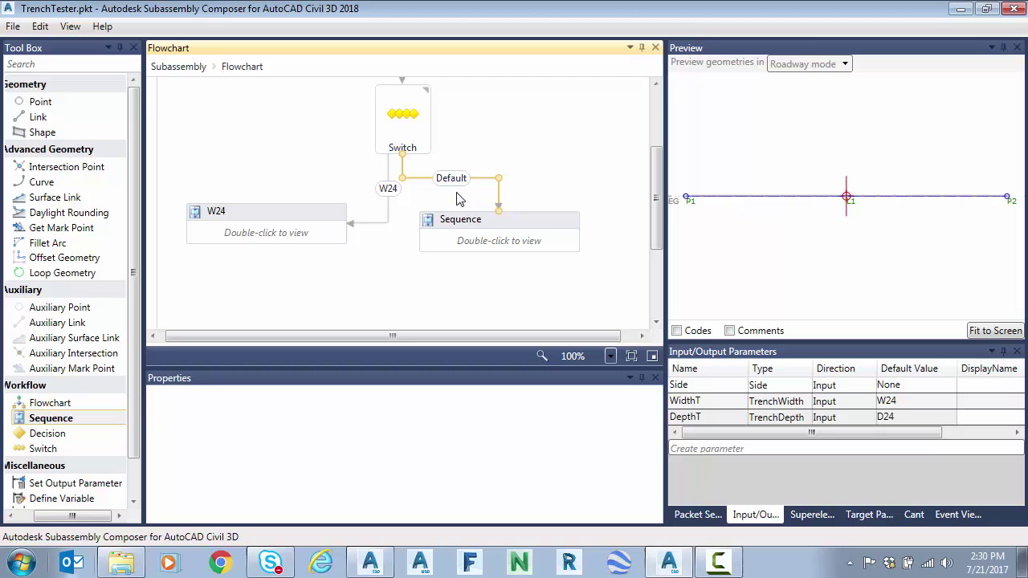
pyautogui.click(463, 190)
pyautogui.click(470, 466)
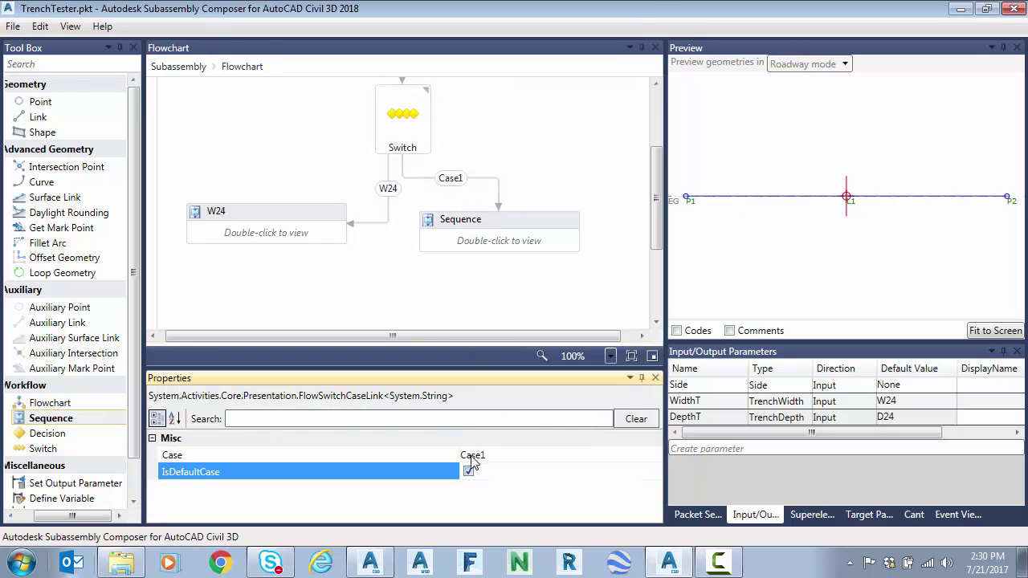
pyautogui.click(490, 456)
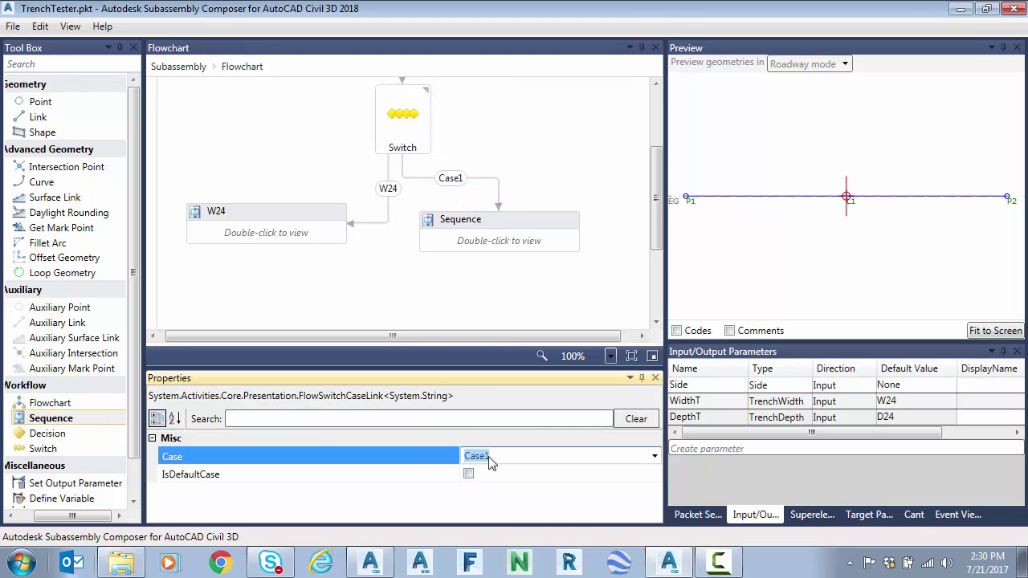
pyautogui.write('W36')
pyautogui.press('Tab')
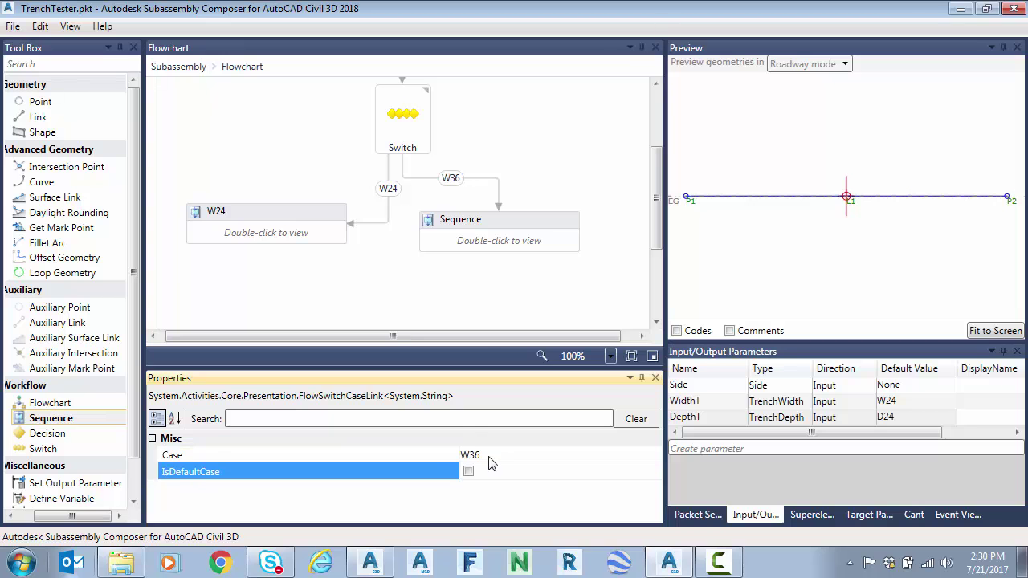
# - Rename the Sequence connected to the W36 case as W36
pyautogui.click(475, 225)
pyautogui.click(473, 223)
pyautogui.write('W')
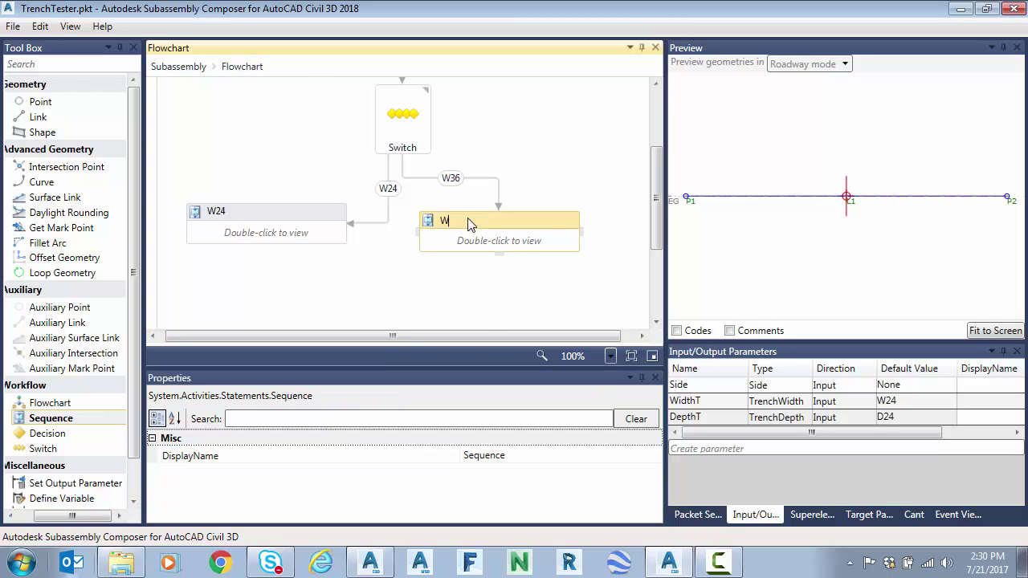
pyautogui.write('36')
pyautogui.press('Tab')
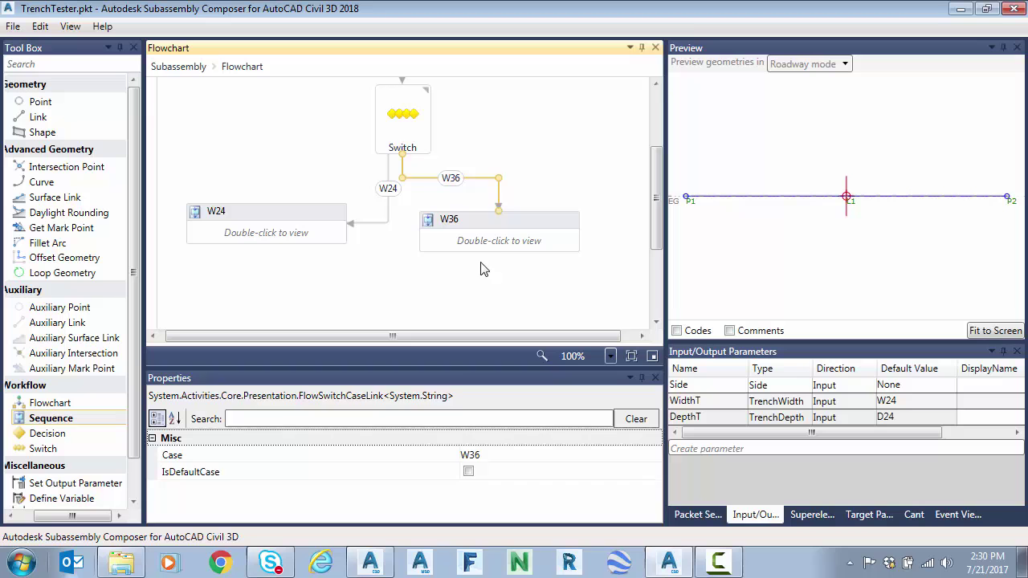
pyautogui.click(480, 239)
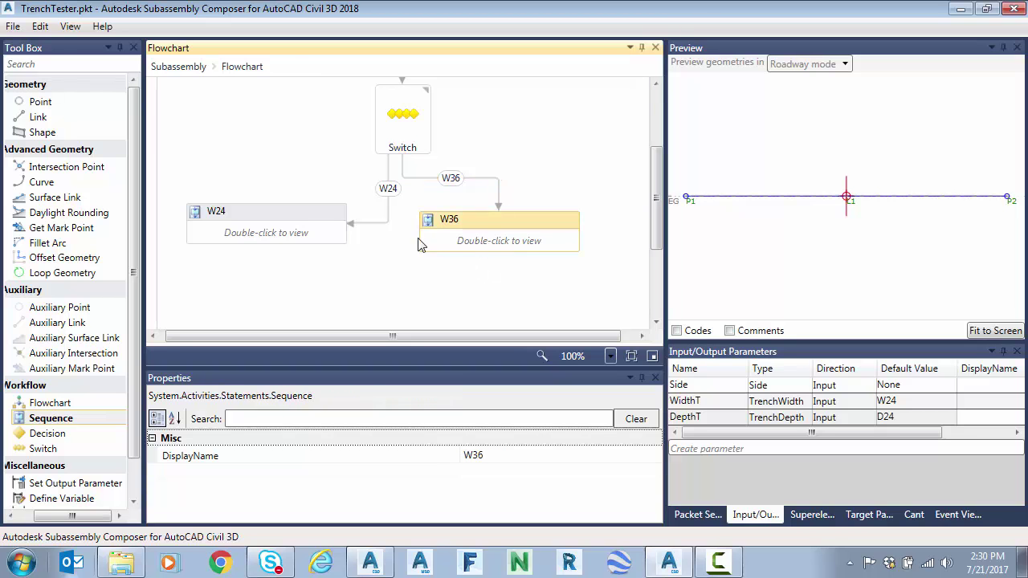
# - Add a Surface Link inside the W36 sequence with link number L1 and surface target EG
pyautogui.doubleClick(494, 238)
pyautogui.moveTo(56, 197); pyautogui.dragTo(428, 241)
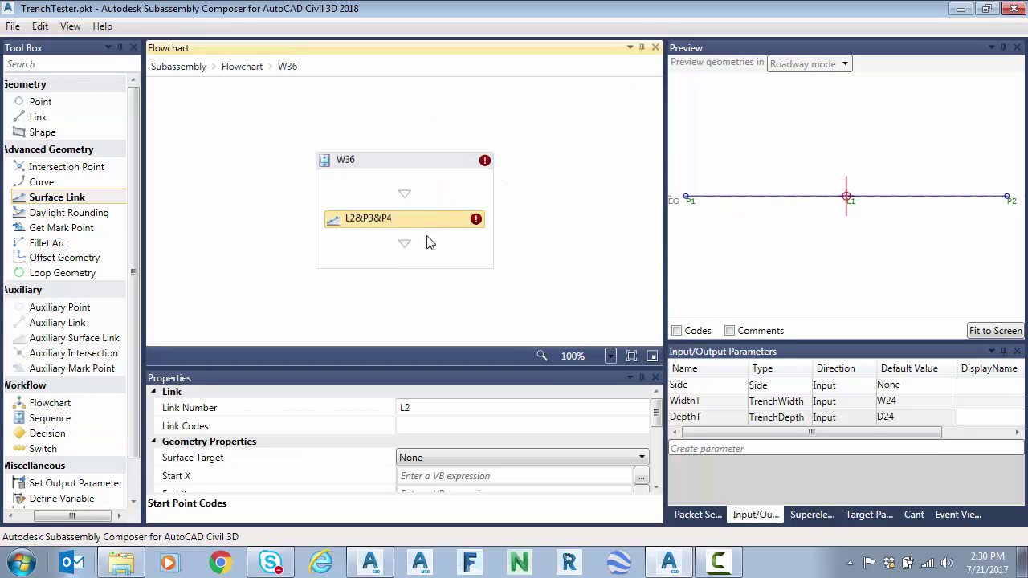
pyautogui.click(447, 407)
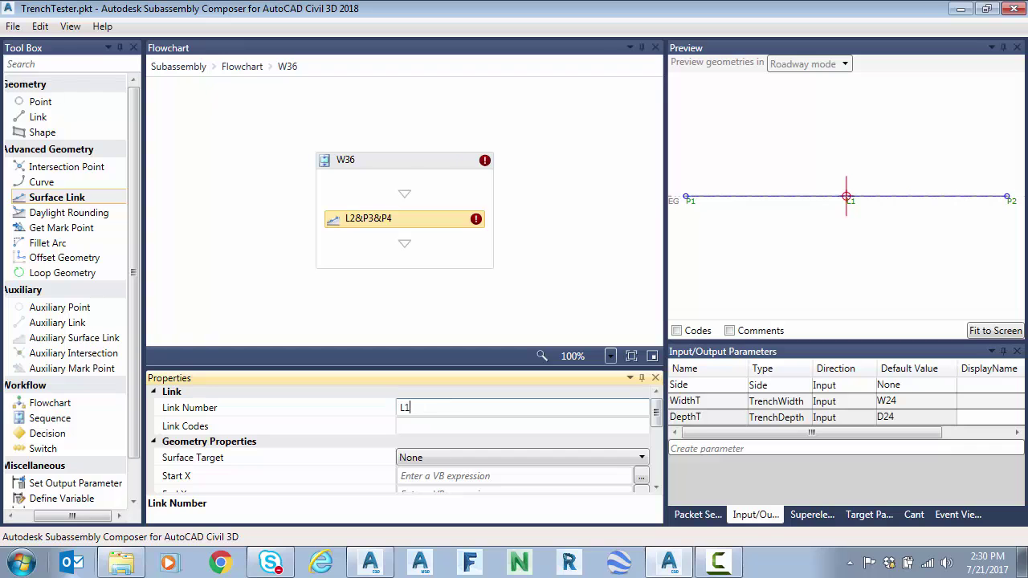
pyautogui.write('1')
pyautogui.press('Return')
pyautogui.click(514, 457)
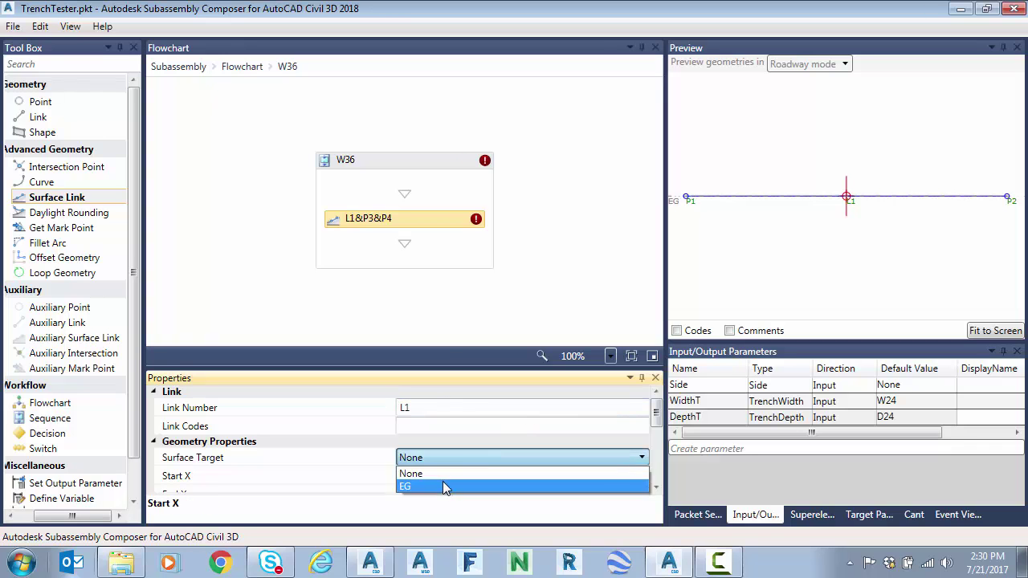
pyautogui.click(442, 483)
# - Set the W36 surface link's Start X to -1.5 and End X to 1.5
pyautogui.click(442, 476)
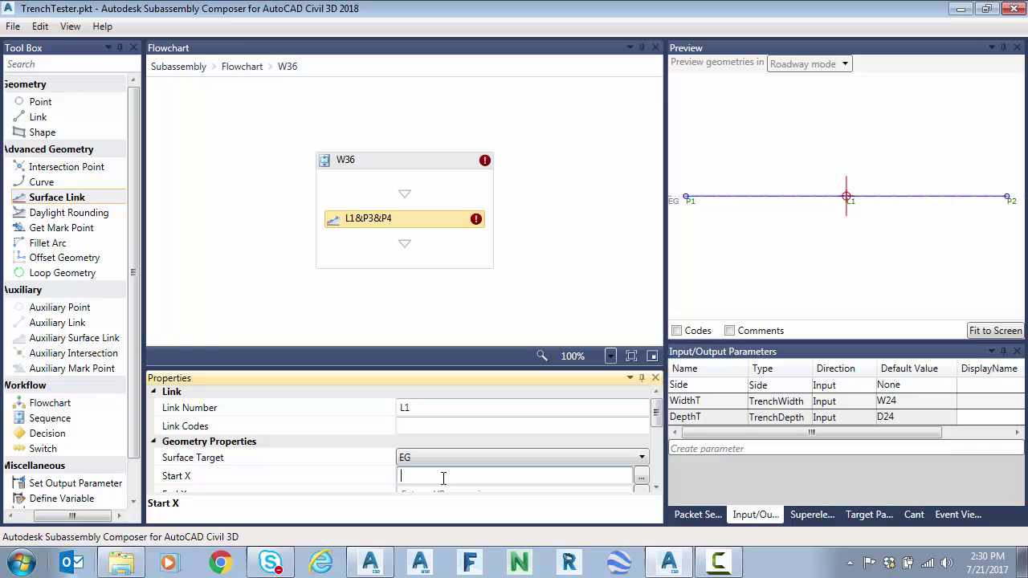
pyautogui.press('Tab')
pyautogui.click(443, 493)
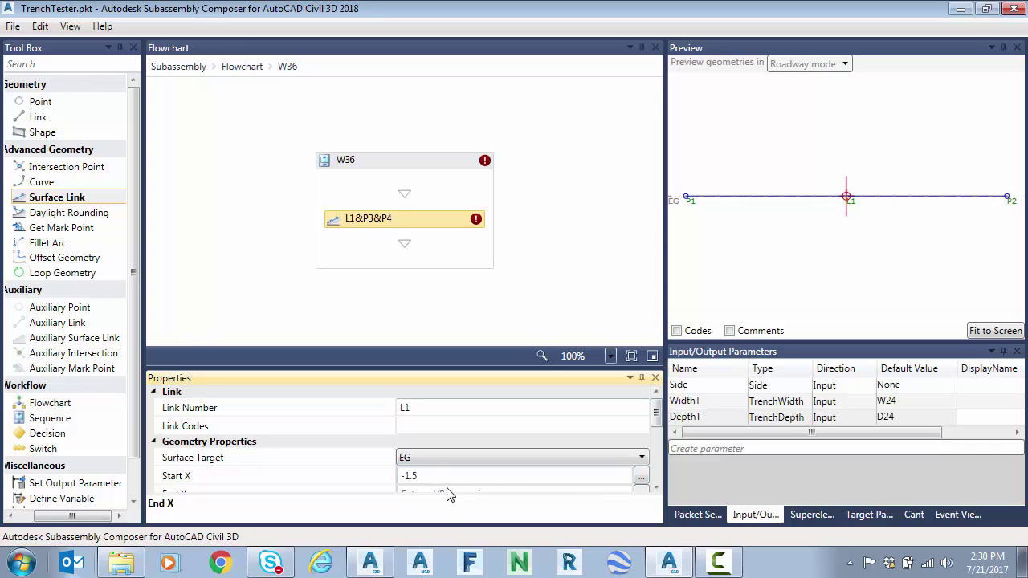
pyautogui.moveTo(656, 411); pyautogui.dragTo(656, 424)
pyautogui.click(486, 452)
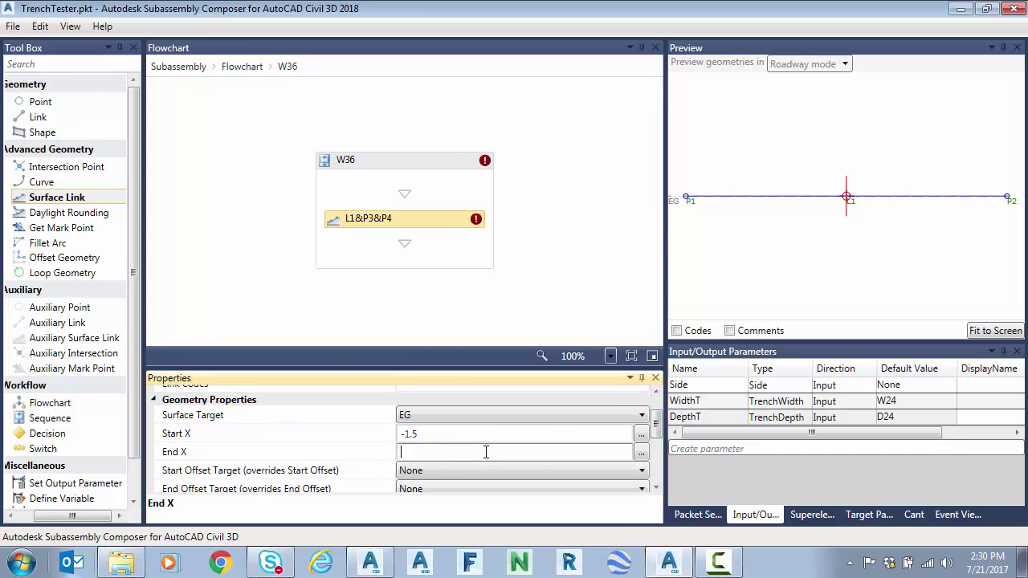
pyautogui.press('Tab')
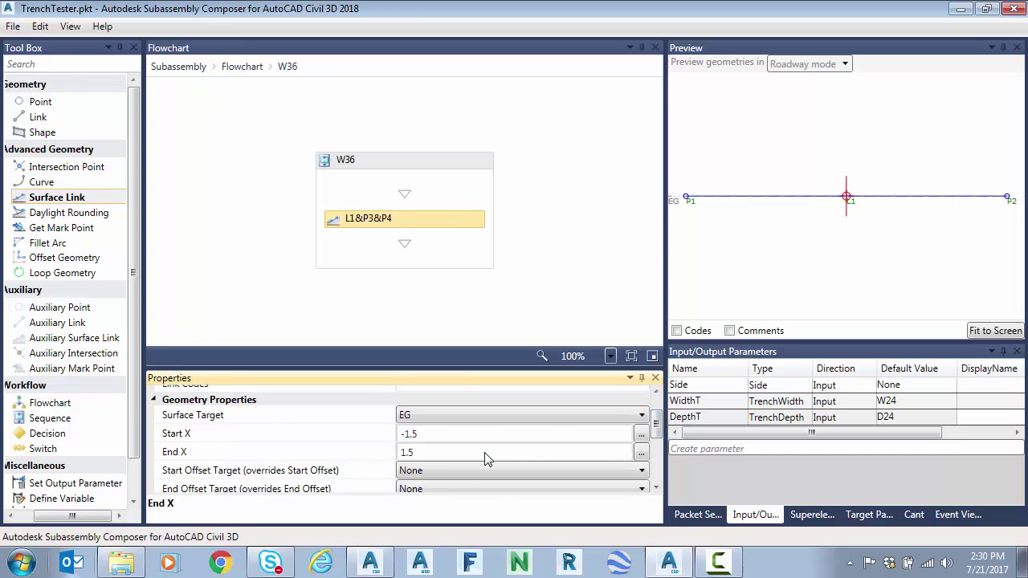
# - Name the W36 surface link's start point P1 and its end point P2
pyautogui.scroll(-3, 488, 458)
pyautogui.click(425, 423)
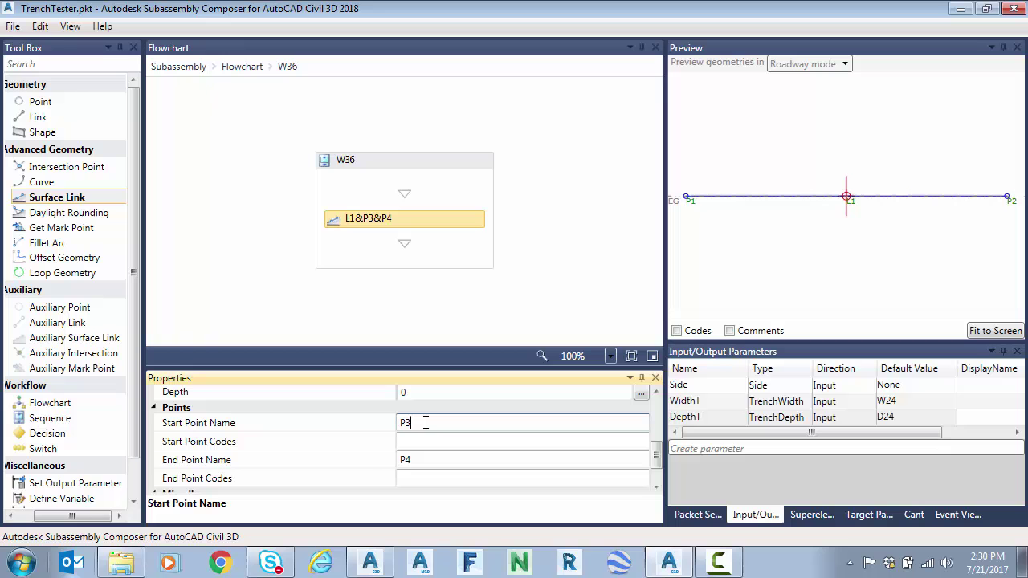
pyautogui.click(414, 460)
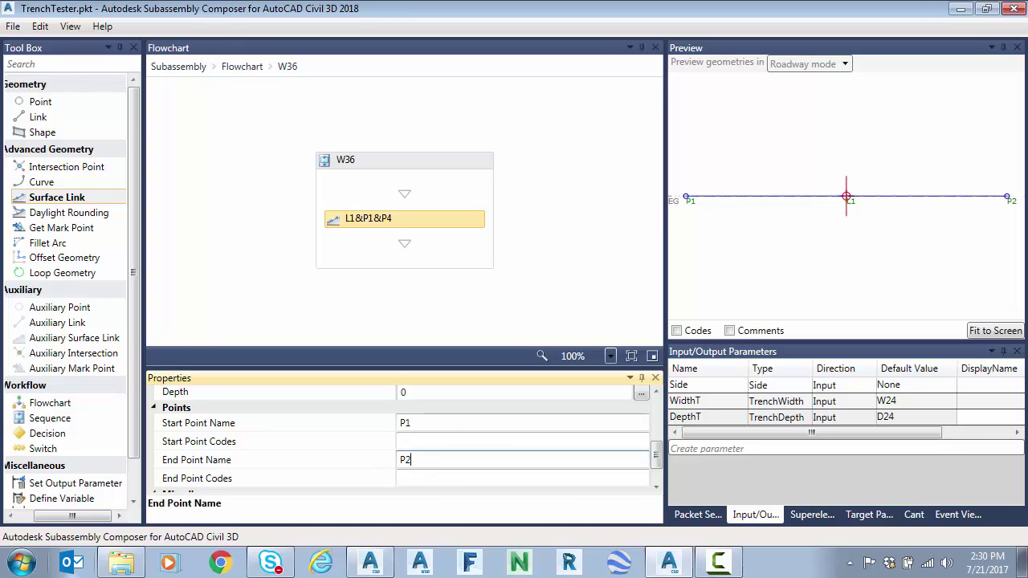
pyautogui.write('2')
pyautogui.press('Return')
# - Test the WidthT default value with W36, fit the preview to the geometry, and set the default back to W24
pyautogui.click(912, 404)
pyautogui.click(915, 434)
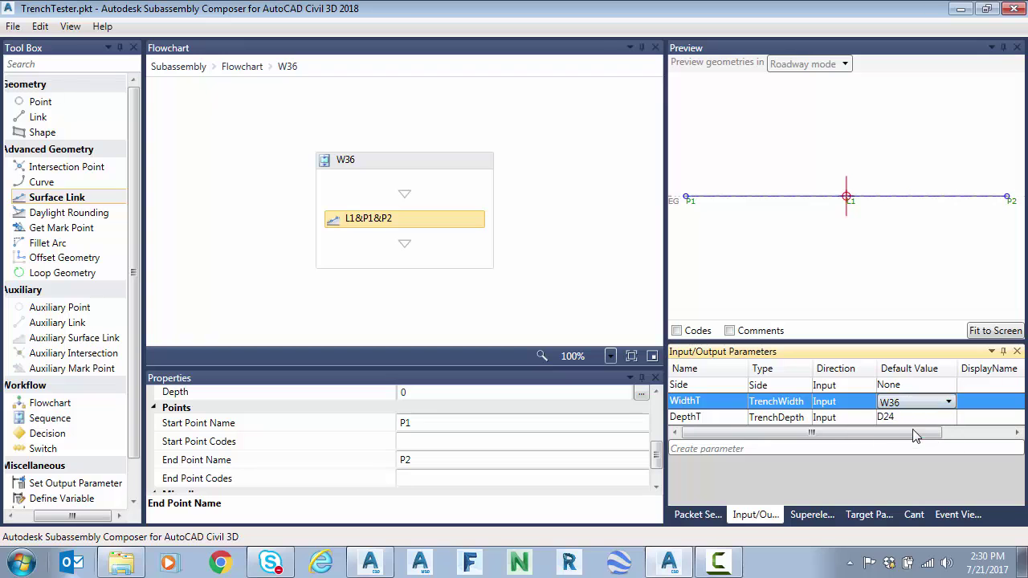
pyautogui.click(996, 331)
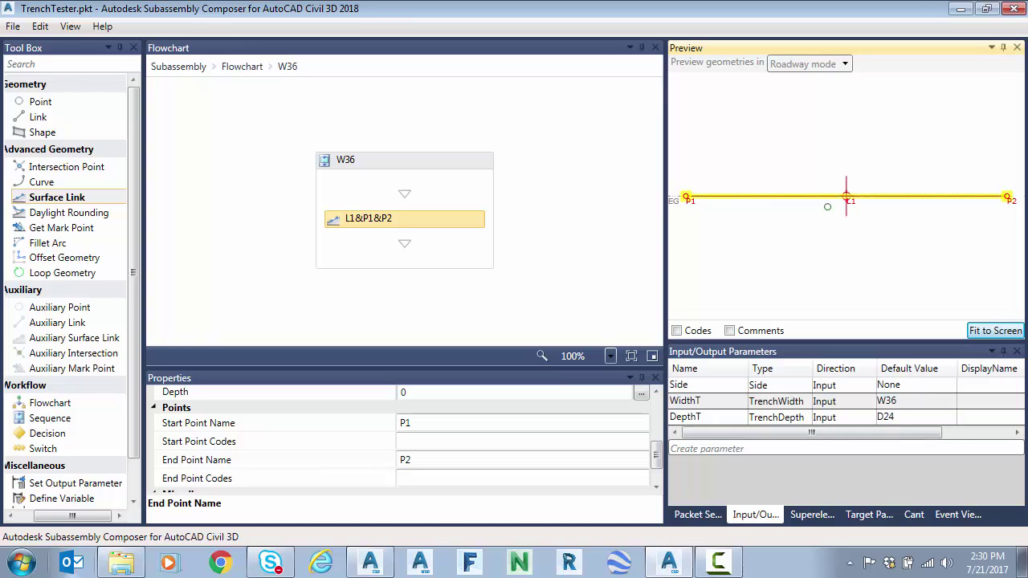
pyautogui.click(915, 404)
pyautogui.click(914, 416)
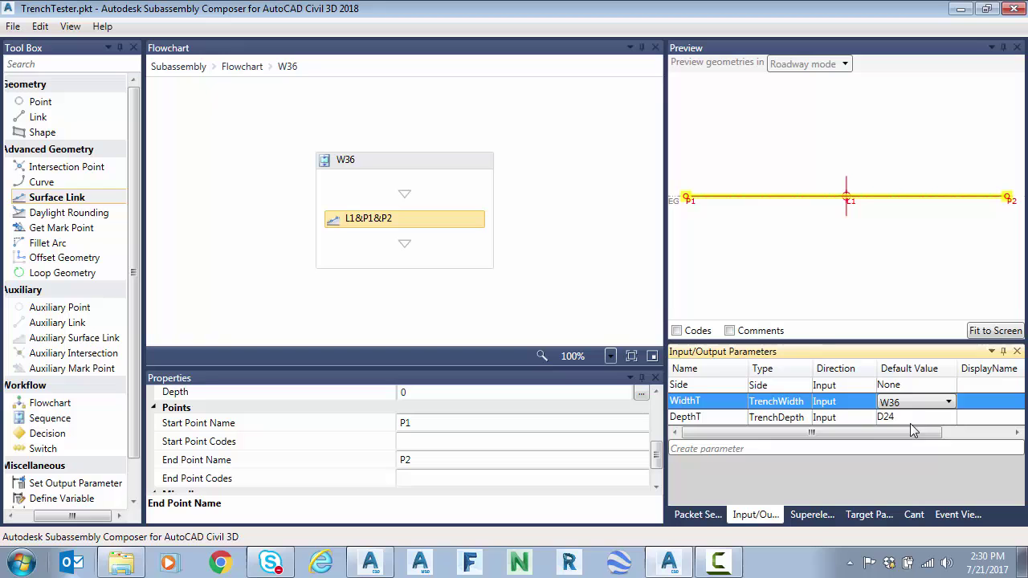
pyautogui.click(912, 407)
pyautogui.click(910, 423)
# - Return to the main flowchart and review the Switch expression, the W24 and W36 case links, and the WidthT options
pyautogui.click(243, 66)
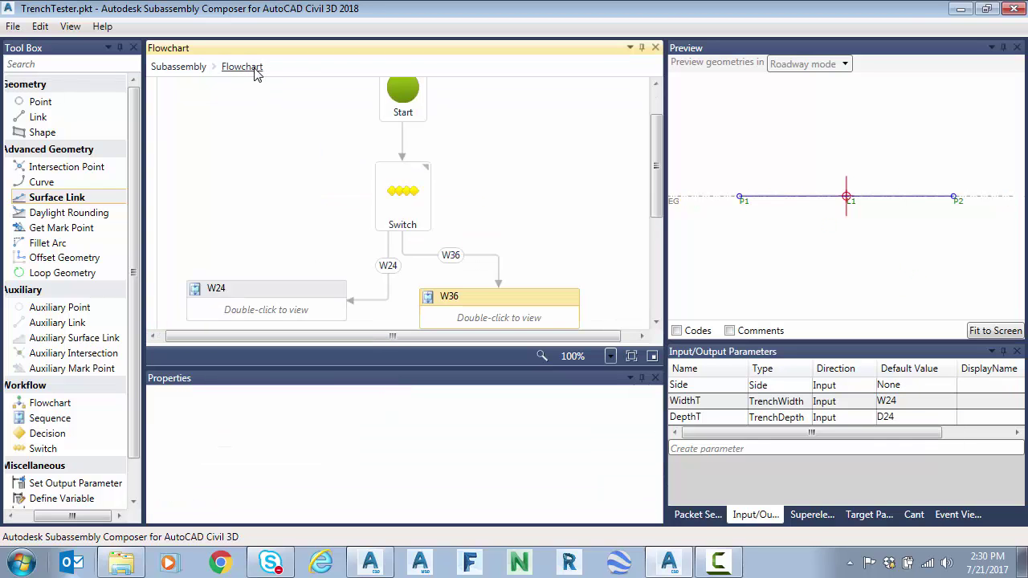
pyautogui.click(403, 215)
pyautogui.click(371, 453)
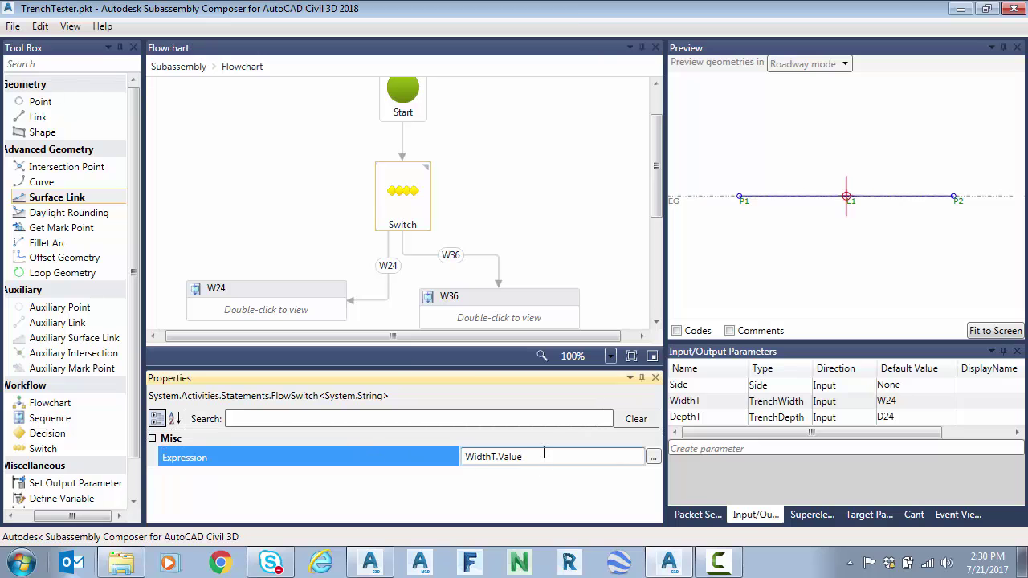
pyautogui.click(310, 291)
pyautogui.click(393, 271)
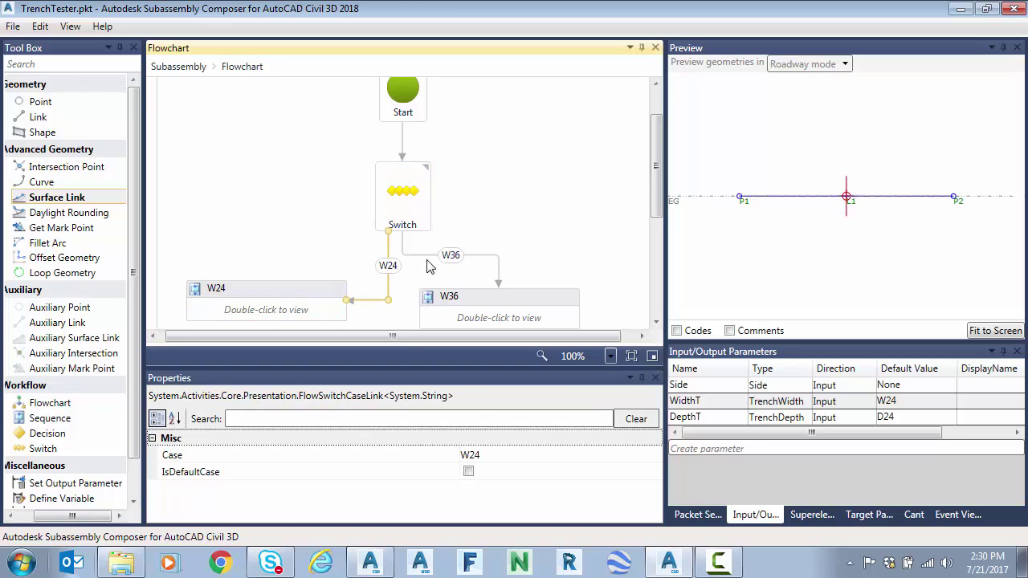
pyautogui.click(458, 255)
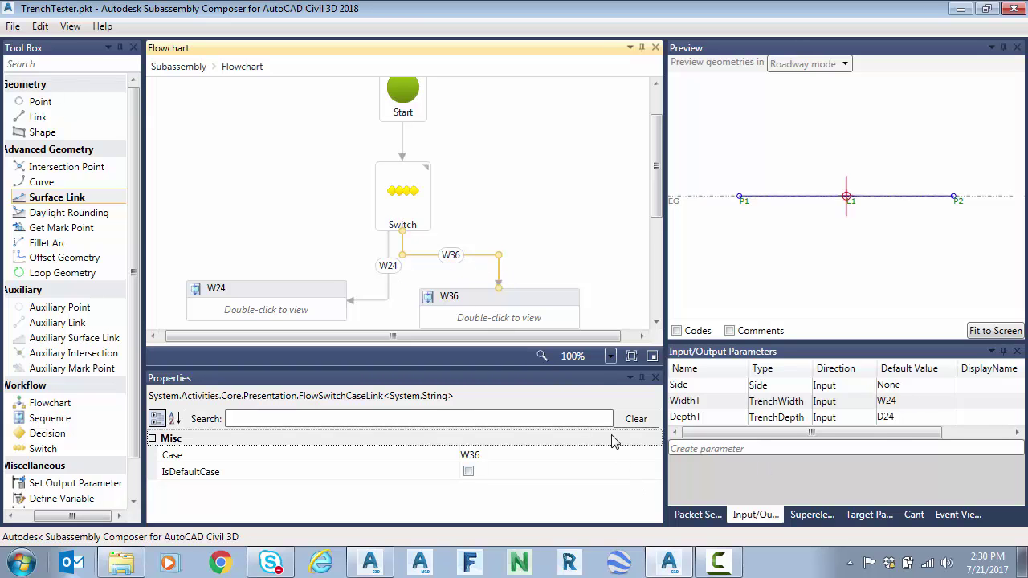
pyautogui.click(499, 234)
pyautogui.scroll(-1, 500, 229)
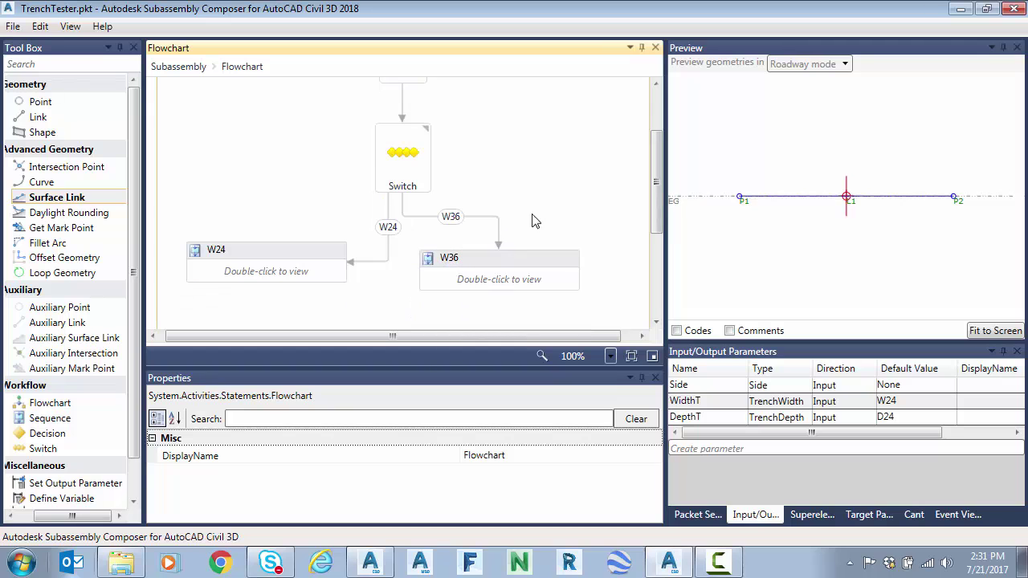
pyautogui.click(916, 402)
pyautogui.click(916, 402)
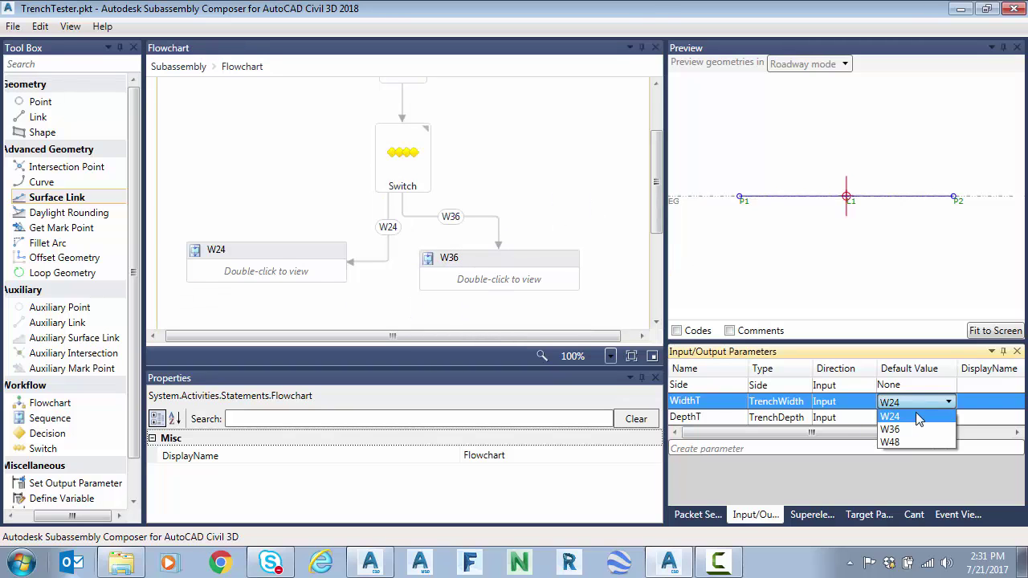
pyautogui.click(916, 402)
# - Place a second Switch below the W24 and W36 sequences and connect the lower edge of each sequence to it
pyautogui.scroll(-2, 656, 193)
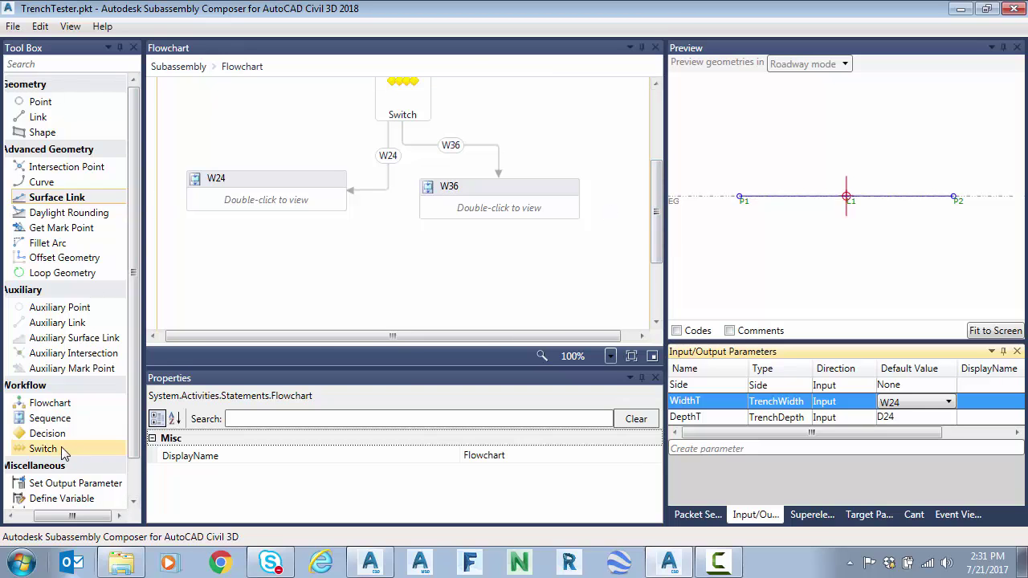
pyautogui.moveTo(44, 448); pyautogui.dragTo(434, 197)
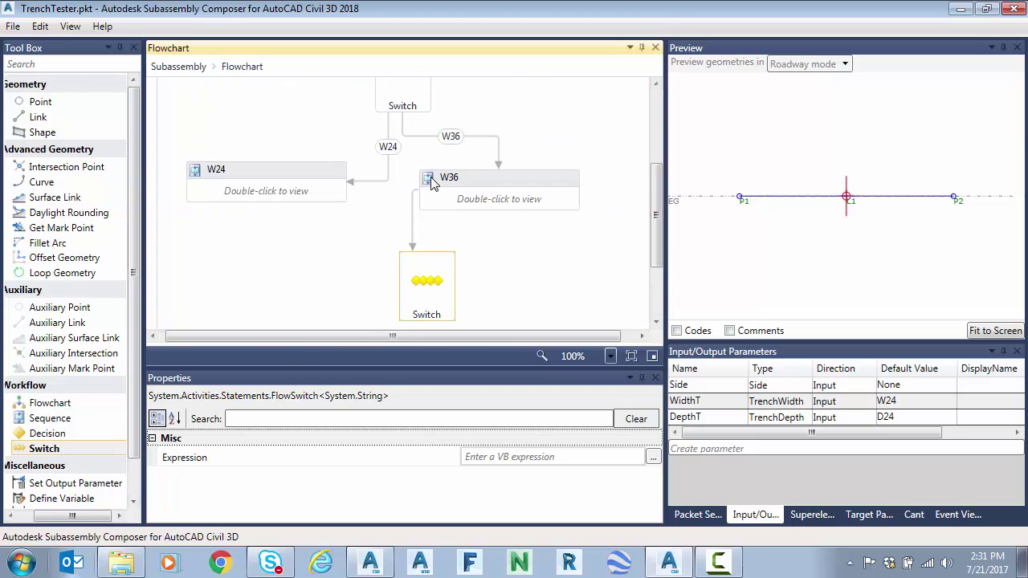
pyautogui.click(412, 236)
pyautogui.press('Delete')
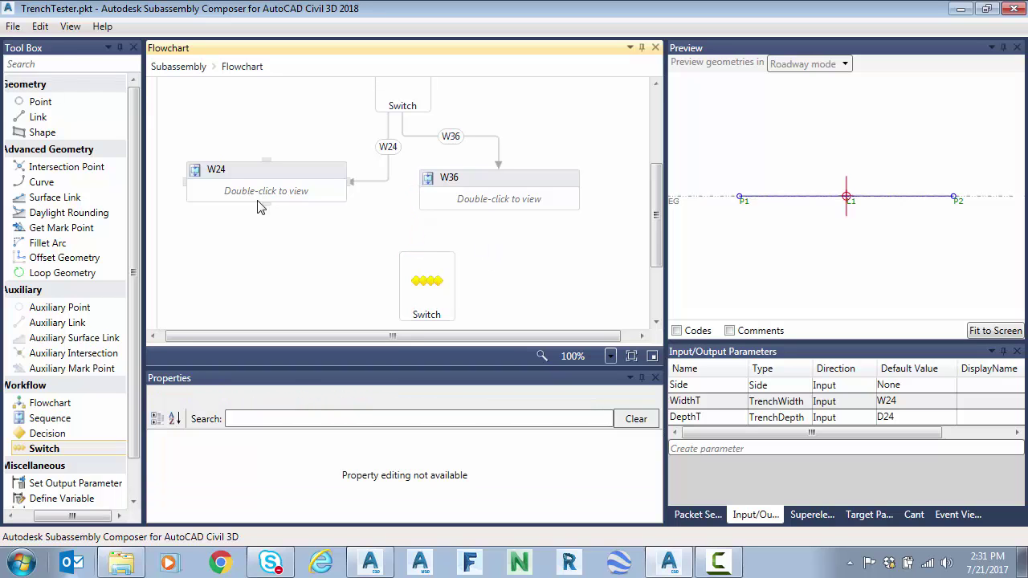
pyautogui.moveTo(259, 204); pyautogui.dragTo(416, 258)
pyautogui.moveTo(498, 209); pyautogui.dragTo(425, 262)
# - Set the second Switch's expression to DepthT.Value
pyautogui.click(427, 280)
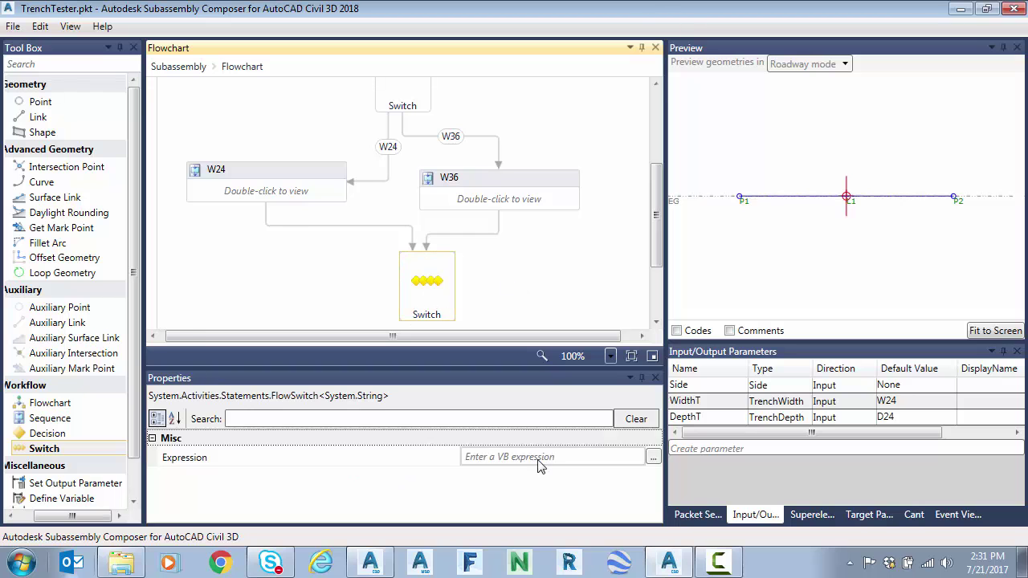
pyautogui.click(531, 455)
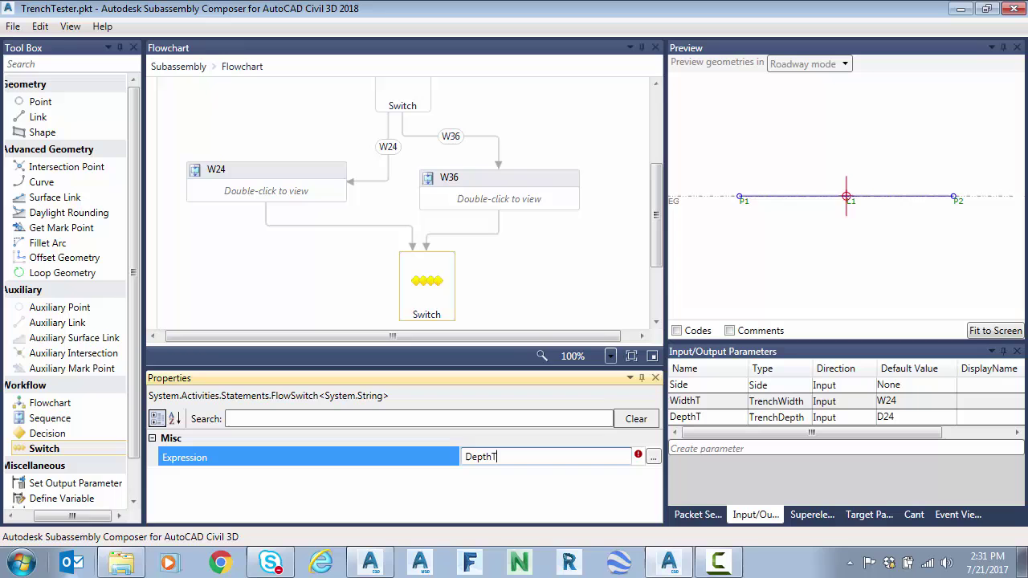
pyautogui.write('DepthT.Value')
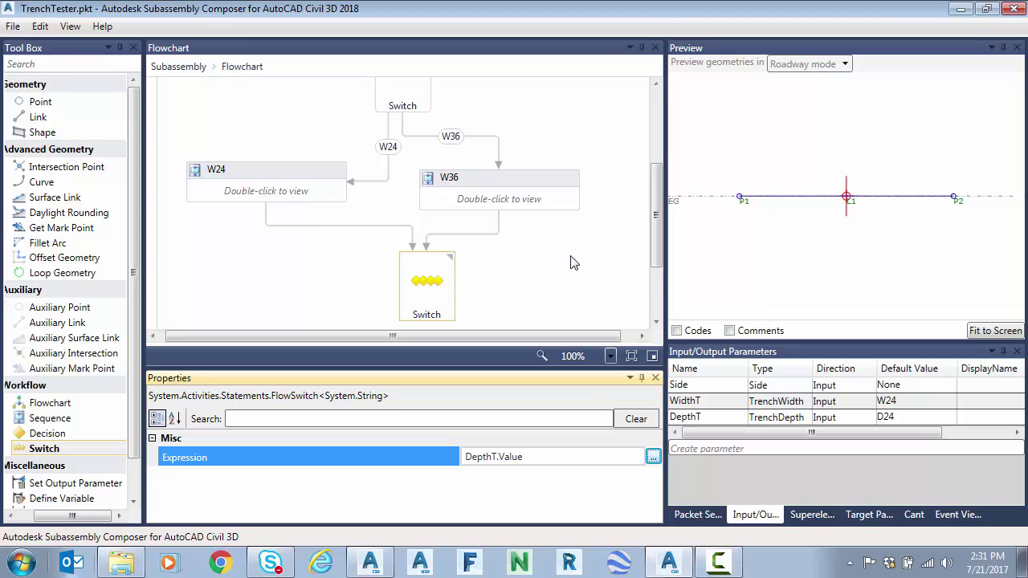
# - Place a Sequence below the second Switch and connect the Switch to it
pyautogui.moveTo(661, 178); pyautogui.dragTo(660, 227)
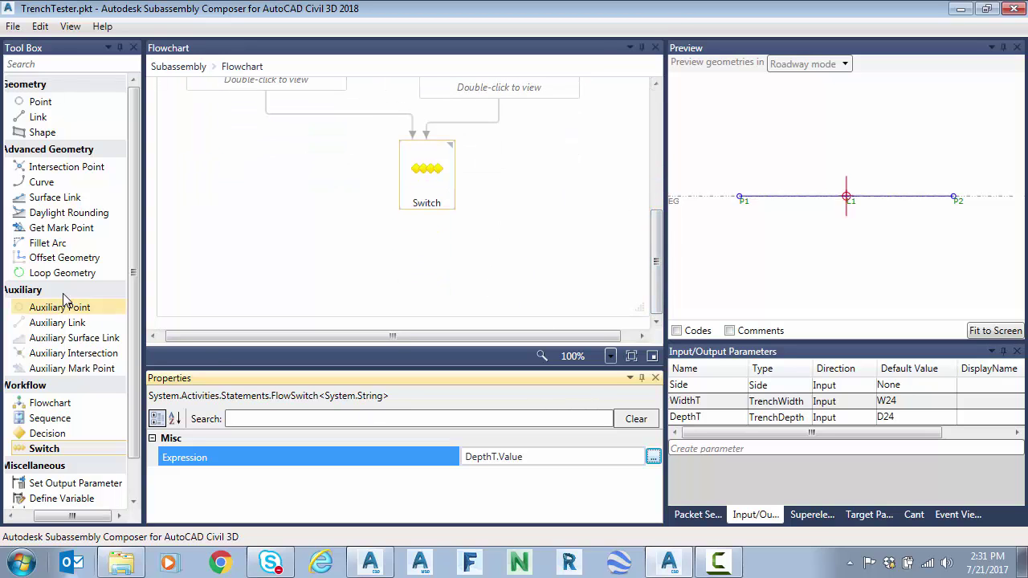
pyautogui.moveTo(69, 422); pyautogui.dragTo(299, 252)
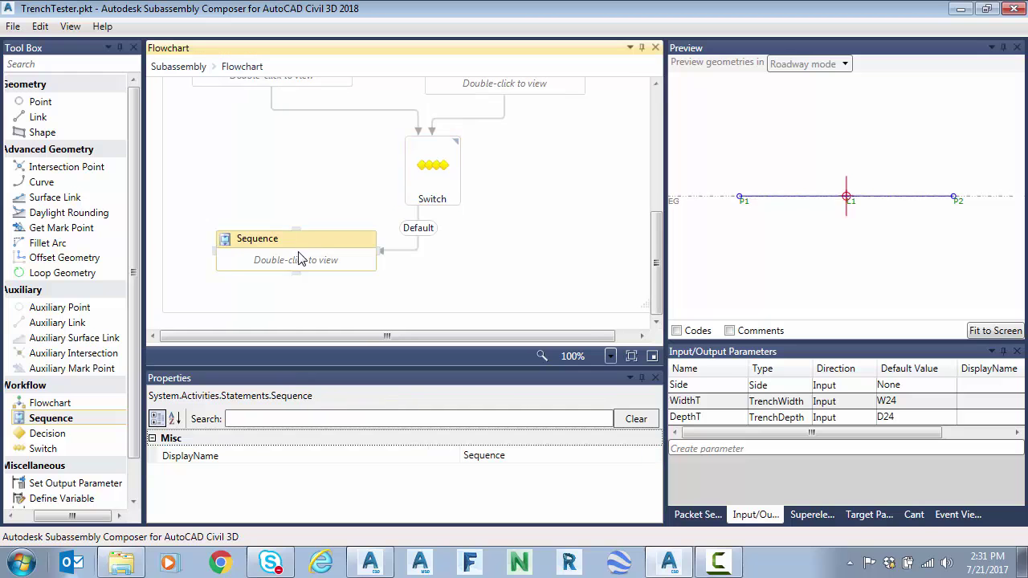
pyautogui.click(424, 193)
# - Set the case of the link from the second Switch to D24 and rename the connected Sequence D24
pyautogui.click(417, 227)
pyautogui.click(469, 457)
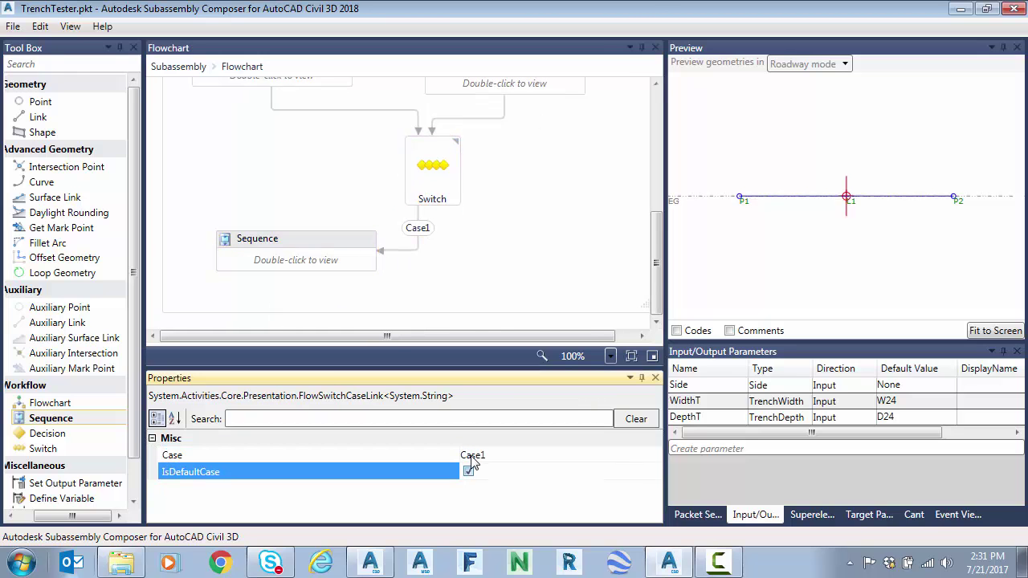
pyautogui.click(493, 456)
pyautogui.write('D')
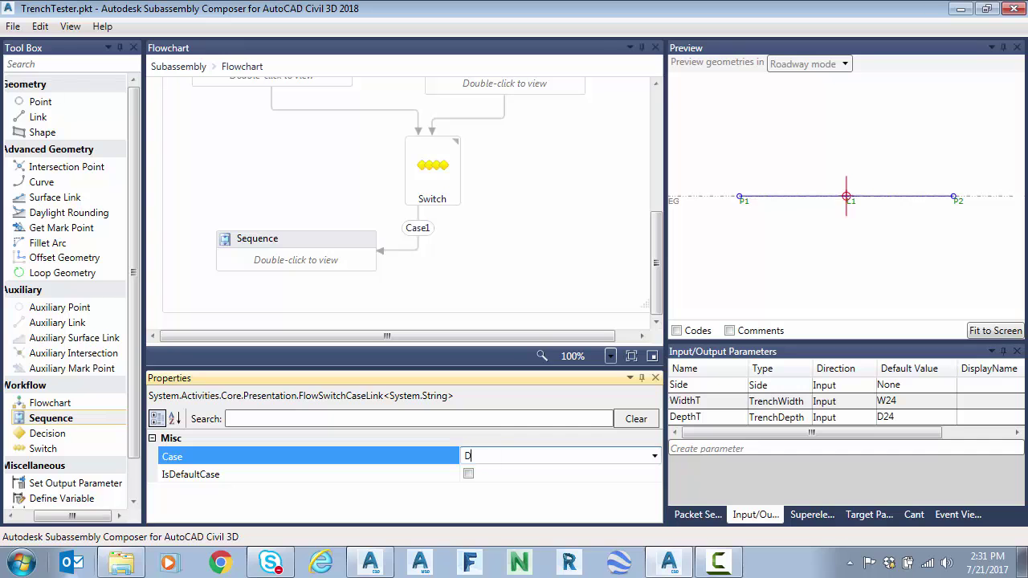
pyautogui.write('24')
pyautogui.press('Tab')
pyautogui.click(267, 238)
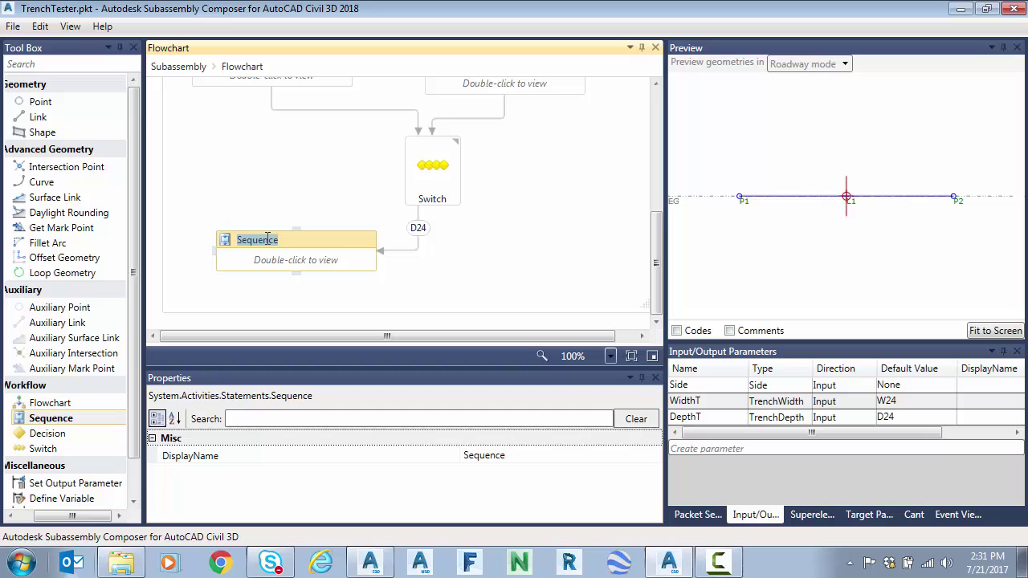
pyautogui.write('D24')
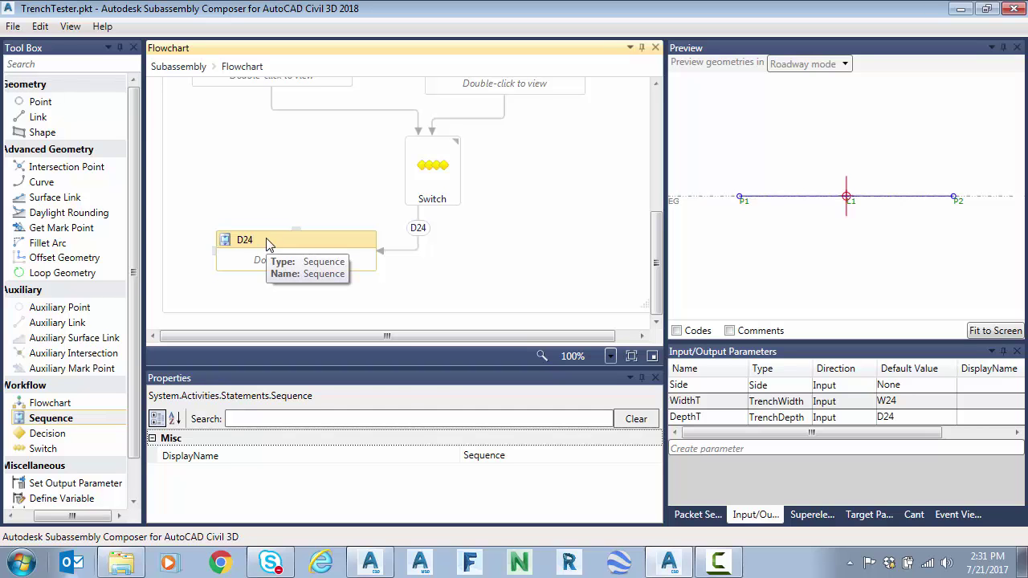
pyautogui.press('Tab')
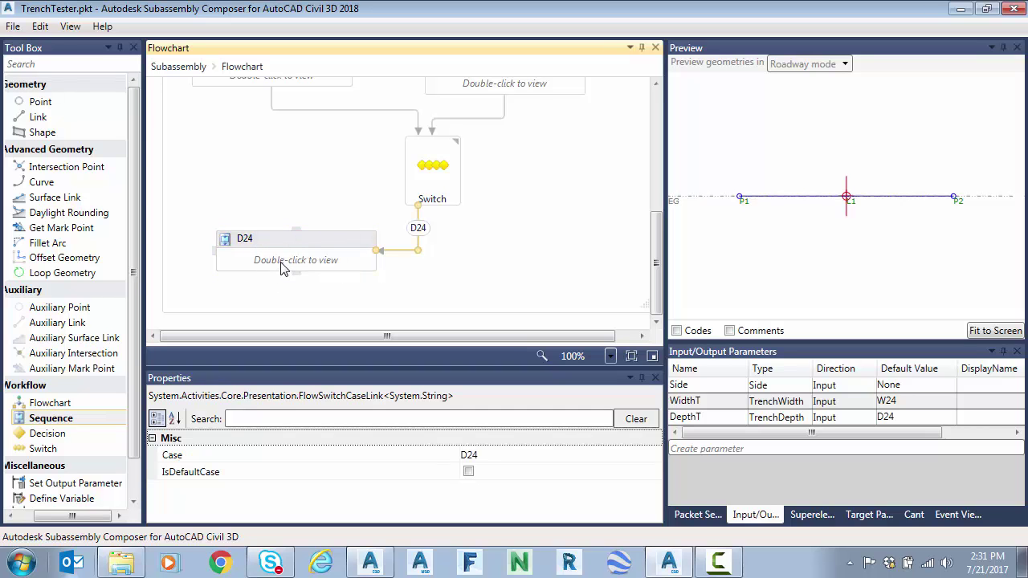
# - Add a point inside the D24 sequence and set its From Point to P1
pyautogui.doubleClick(281, 265)
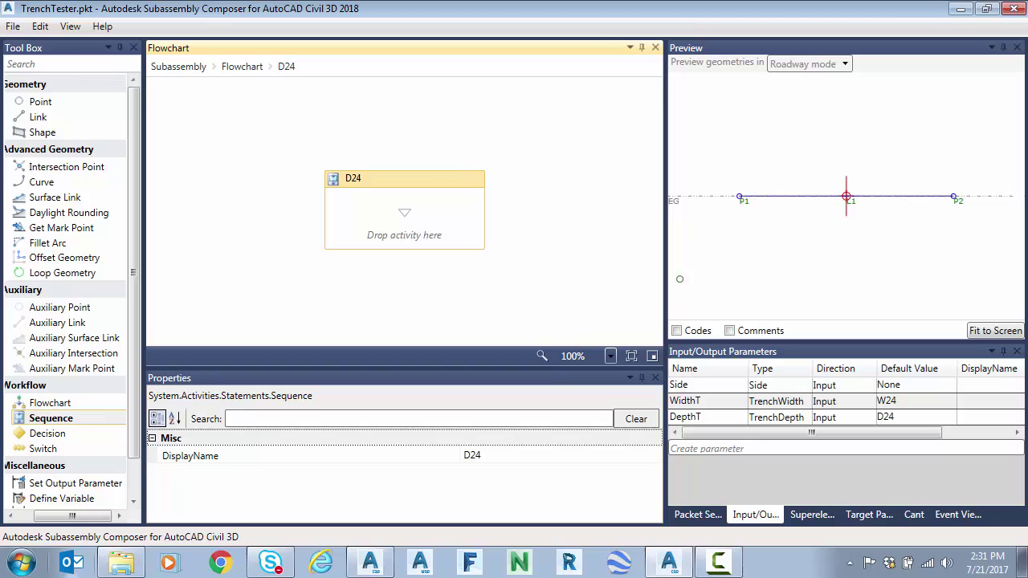
pyautogui.moveTo(41, 101); pyautogui.dragTo(413, 228)
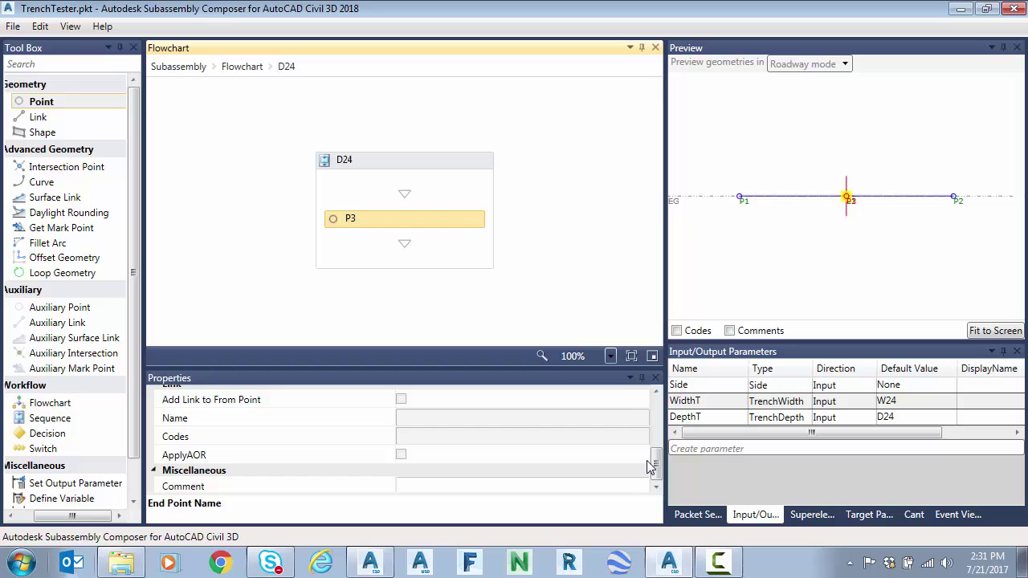
pyautogui.moveTo(650, 466); pyautogui.dragTo(662, 430)
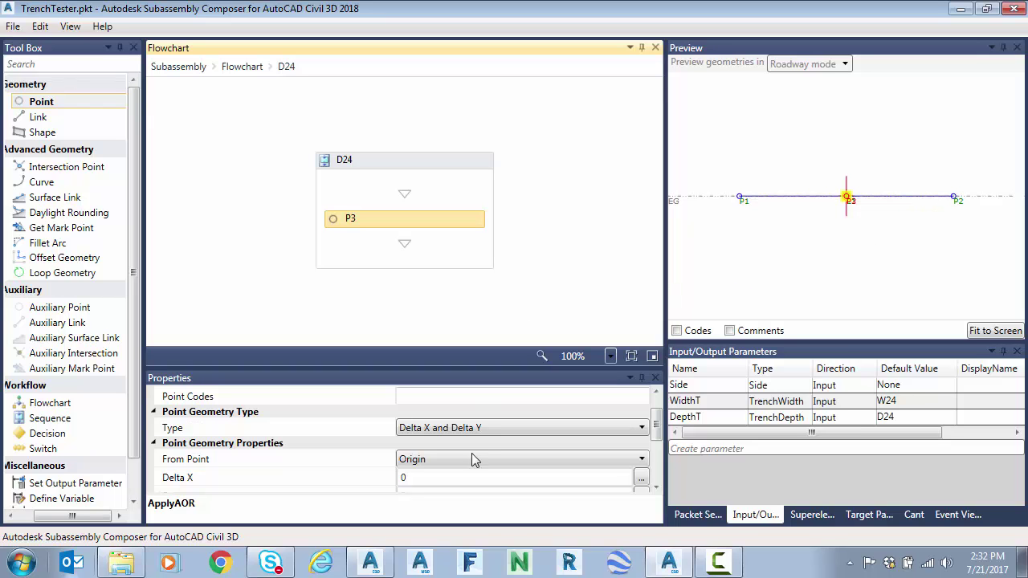
pyautogui.scroll(-2, 666, 427)
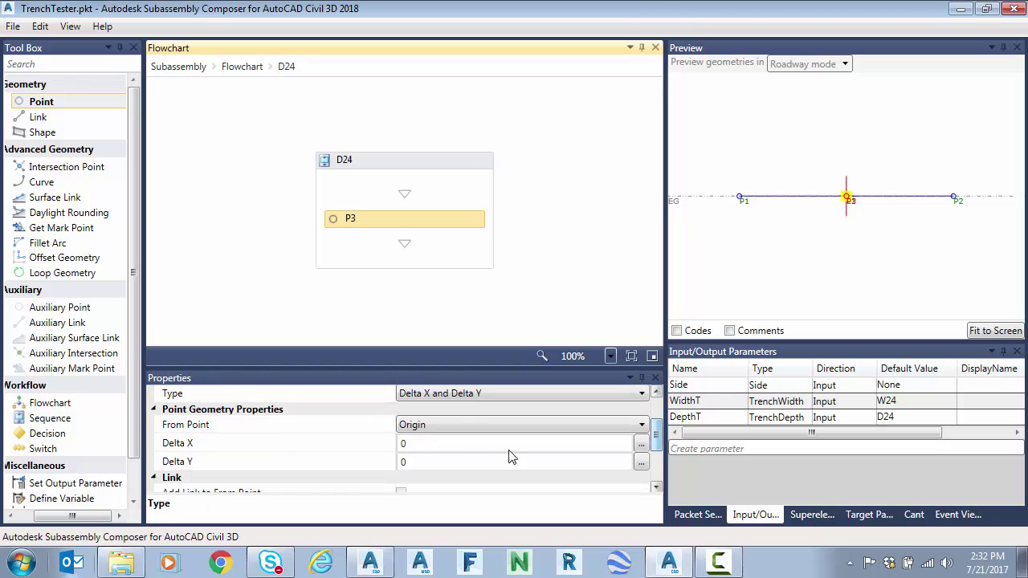
pyautogui.click(428, 446)
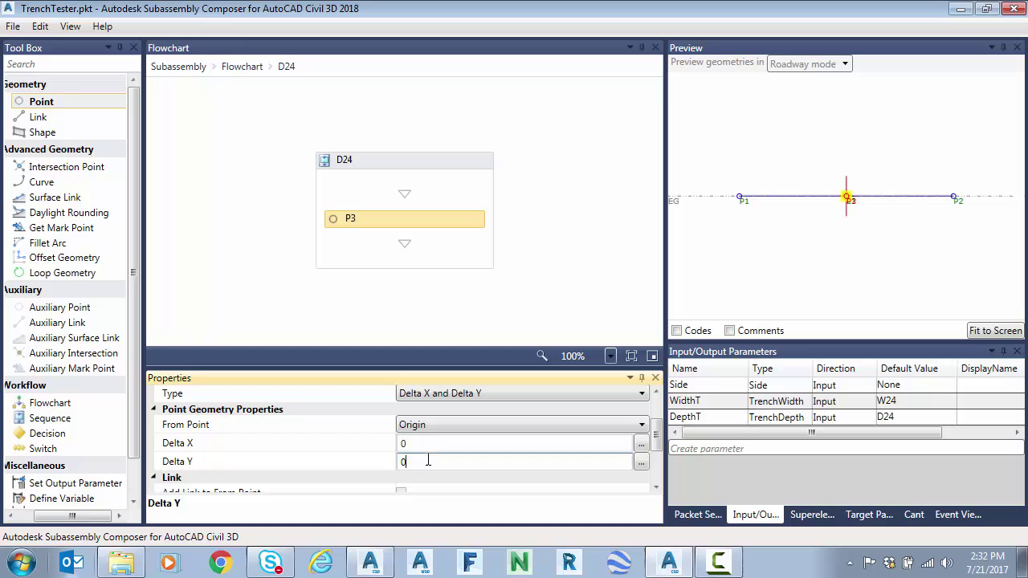
pyautogui.click(482, 425)
pyautogui.click(442, 451)
# - Set P3's Delta Y to (L1.MinY-P1.Y)-2, fit the preview, and add a link to its From Point
pyautogui.click(436, 463)
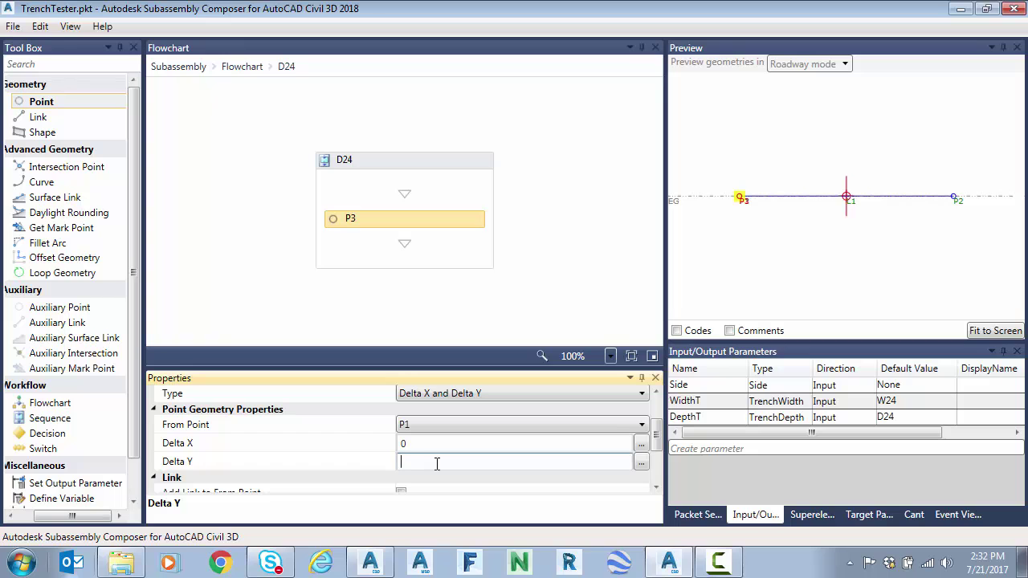
pyautogui.write('L1.MinY-P')
pyautogui.write('Y')
pyautogui.click(403, 464)
pyautogui.write('(')
pyautogui.write('-2')
pyautogui.press('Return')
pyautogui.click(1009, 333)
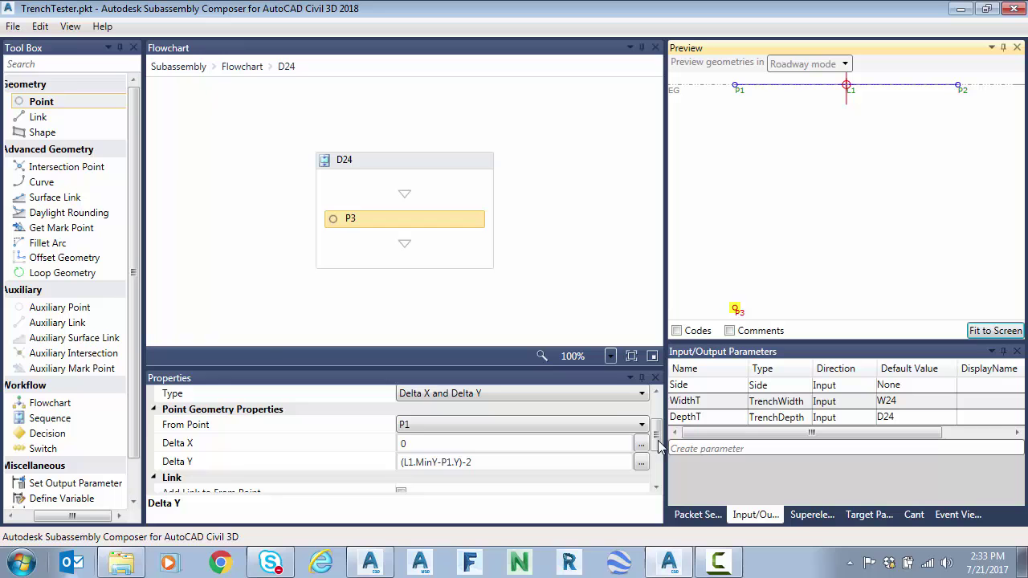
pyautogui.scroll(-2, 658, 447)
pyautogui.click(401, 415)
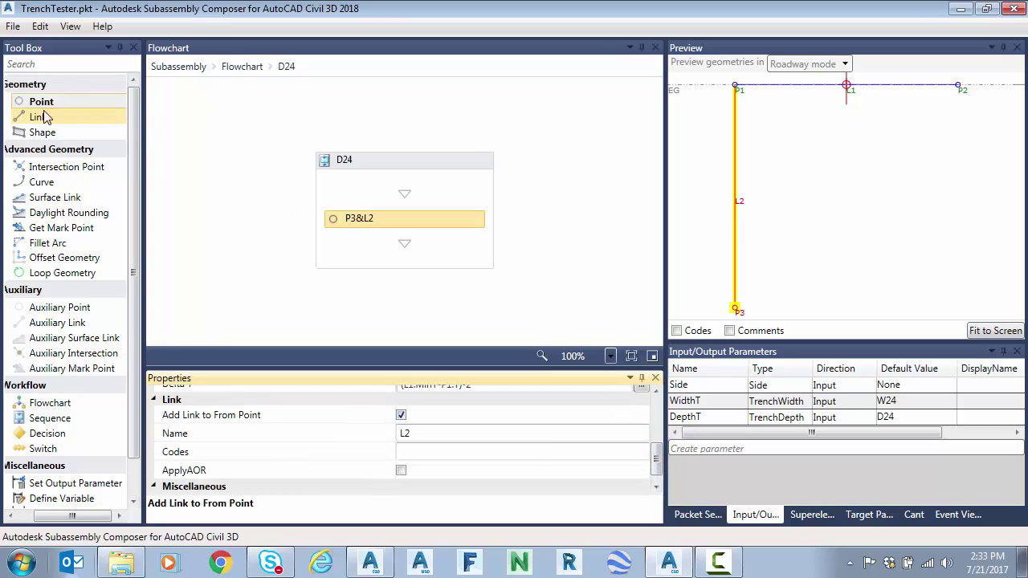
# - Add a second point in the D24 sequence, offset from P3 with Delta X set to P2.X-P1.X
pyautogui.moveTo(44, 117); pyautogui.dragTo(448, 260)
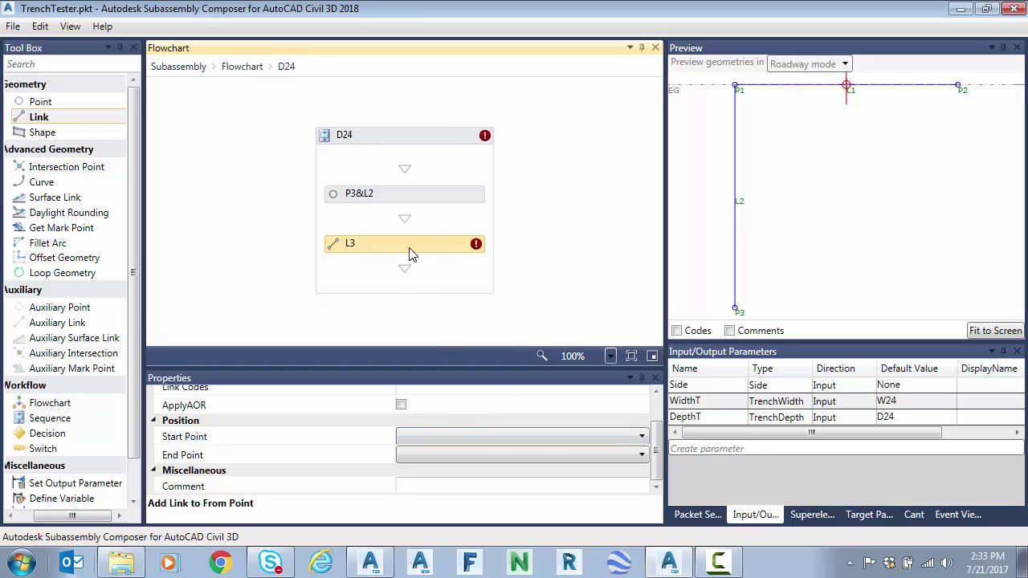
pyautogui.press('Delete')
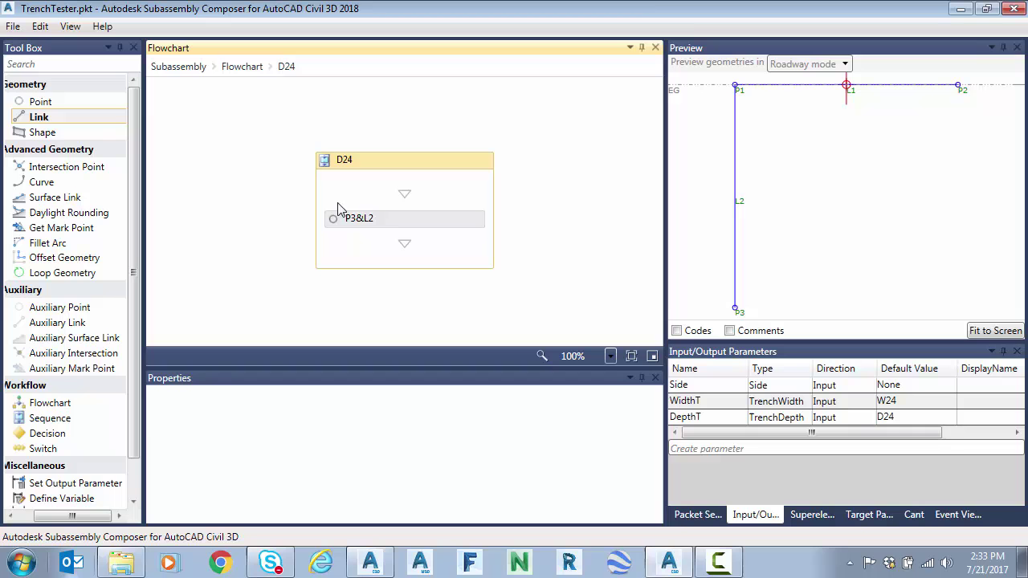
pyautogui.moveTo(39, 102); pyautogui.dragTo(404, 269)
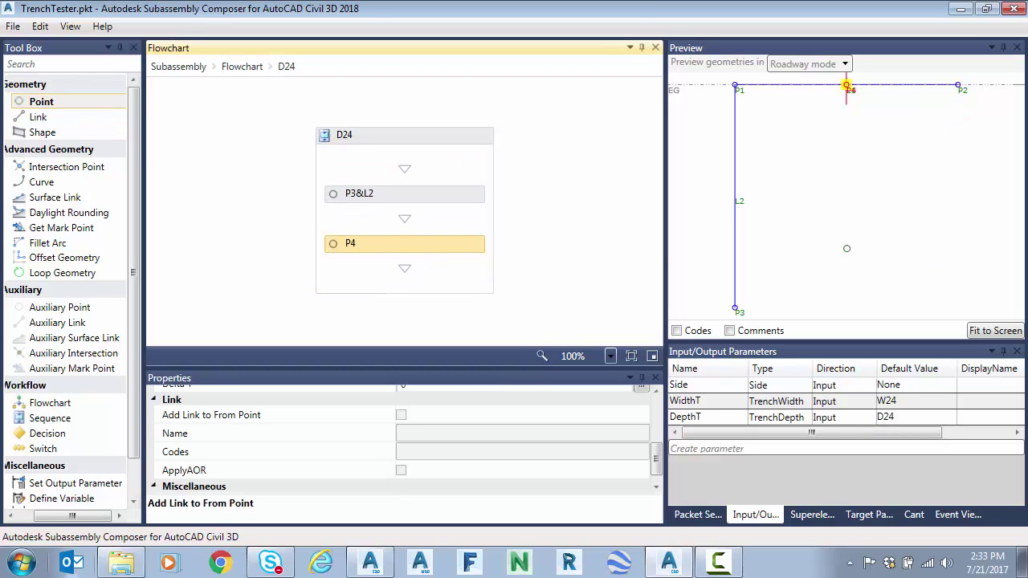
pyautogui.scroll(3, 658, 433)
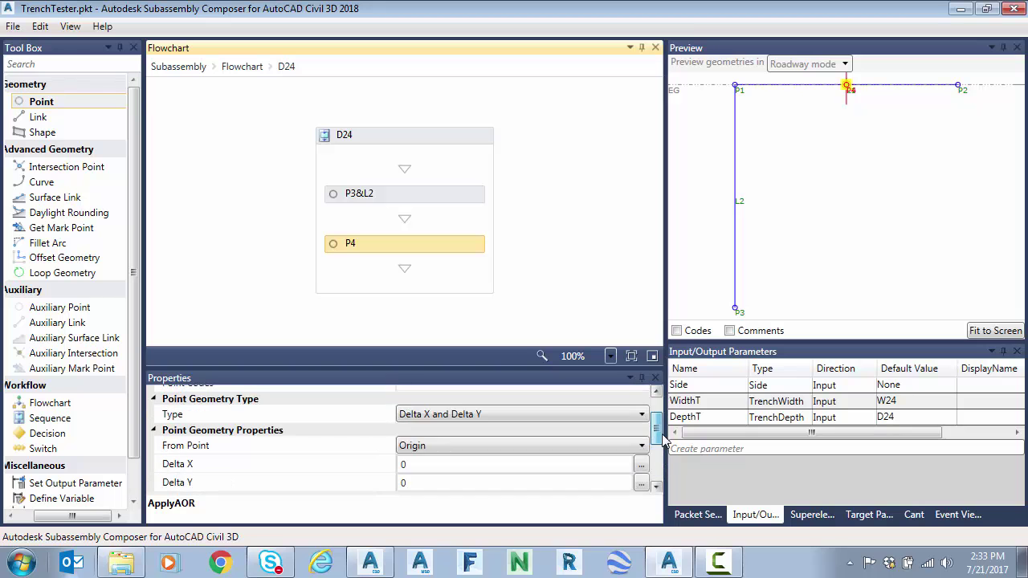
pyautogui.scroll(-1, 663, 440)
pyautogui.click(437, 406)
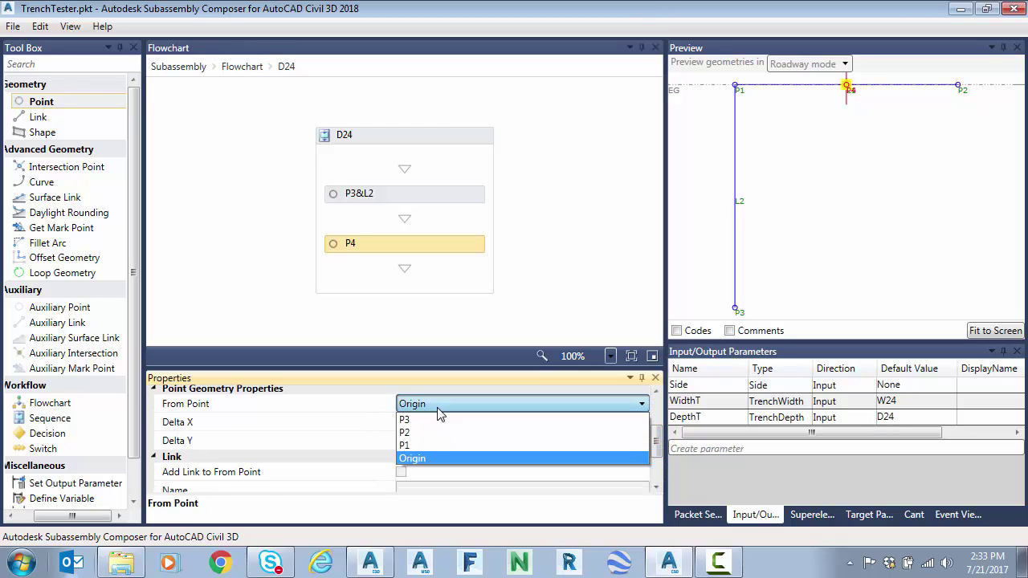
pyautogui.click(433, 419)
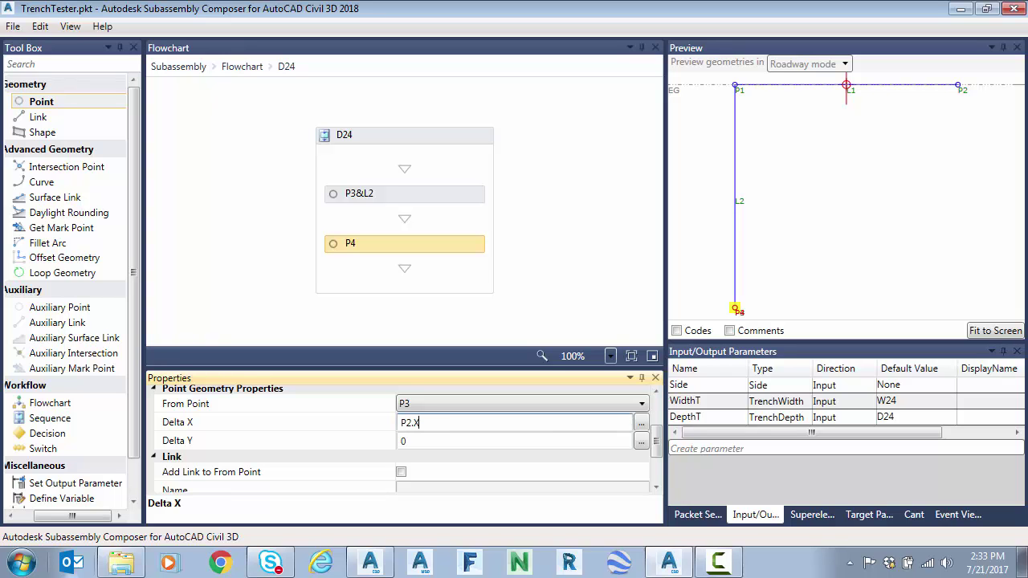
pyautogui.write('P1.X')
pyautogui.press('Return')
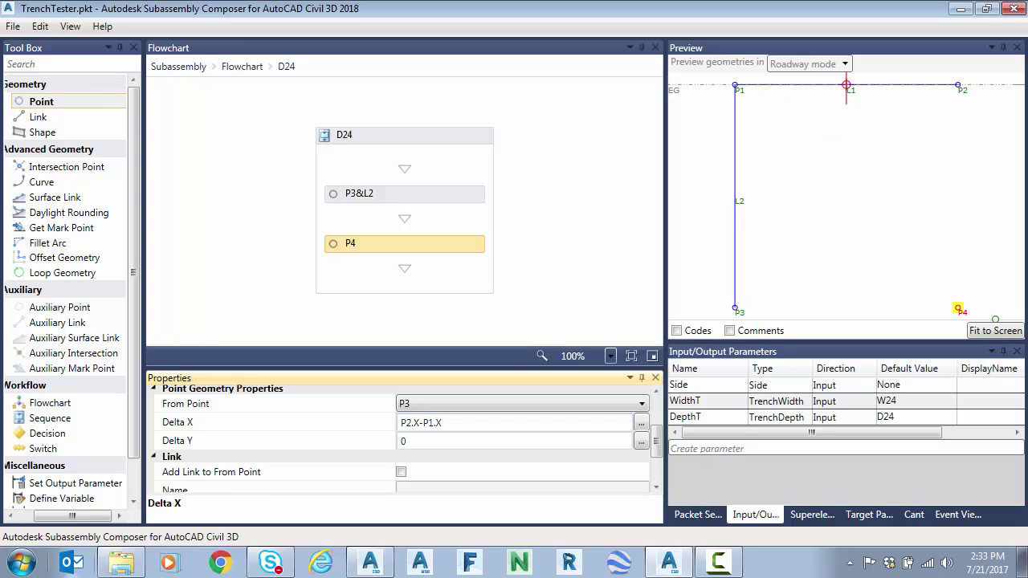
pyautogui.click(995, 331)
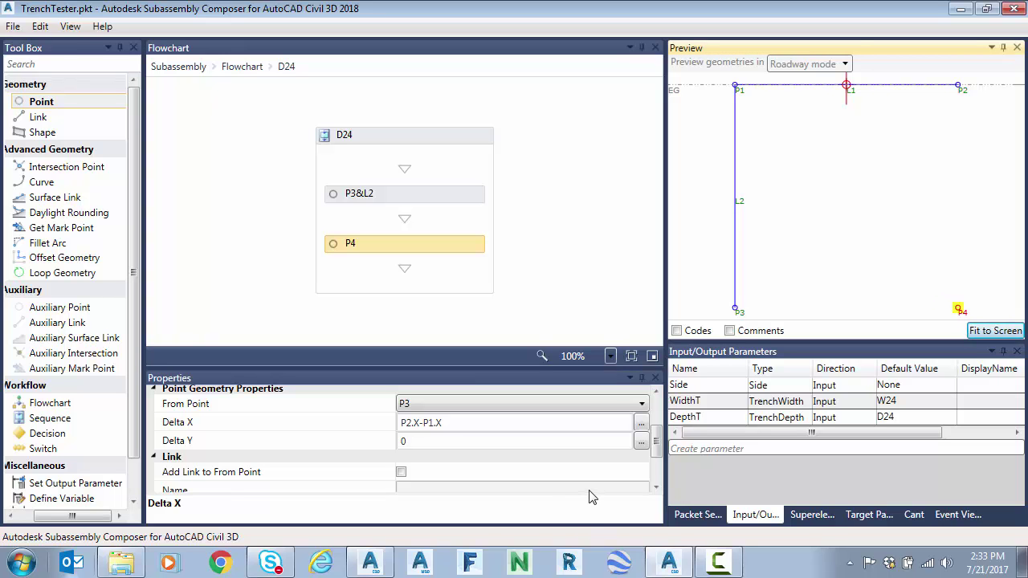
# - Add a link at the end of the D24 sequence from start point P2 to end point P4
pyautogui.moveTo(40, 117); pyautogui.dragTo(421, 286)
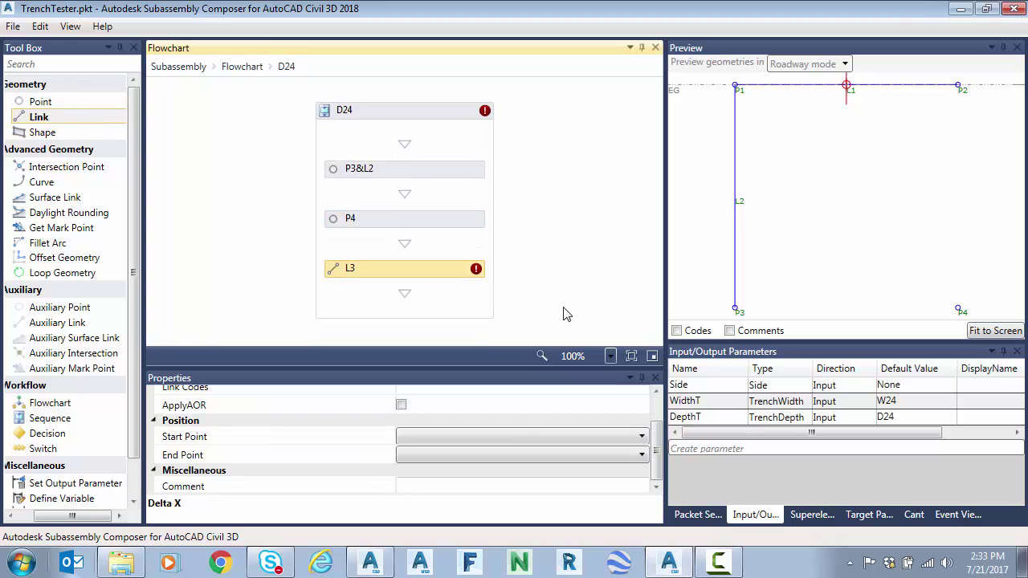
pyautogui.click(534, 437)
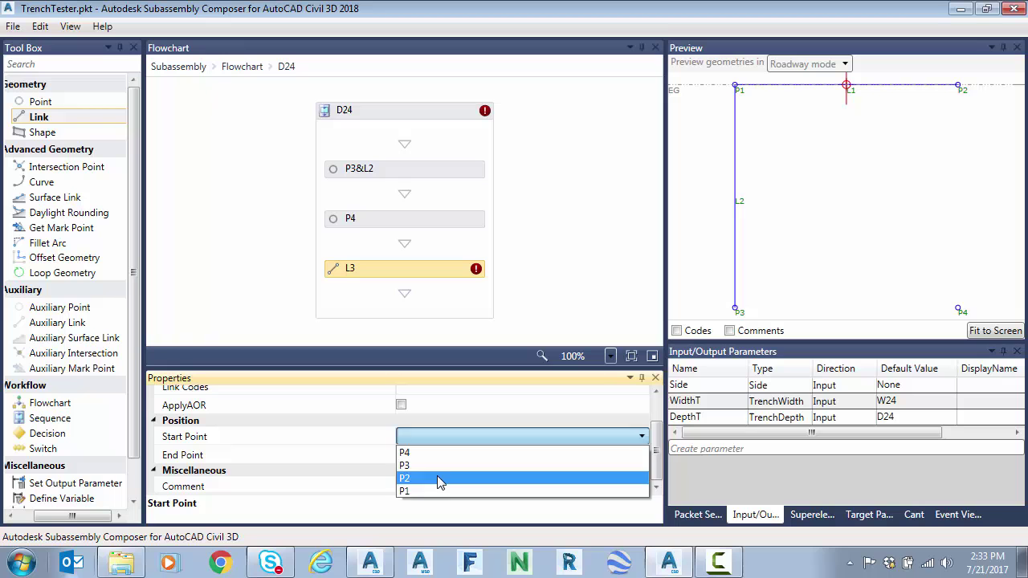
pyautogui.click(455, 482)
pyautogui.click(455, 433)
pyautogui.click(450, 438)
pyautogui.click(446, 455)
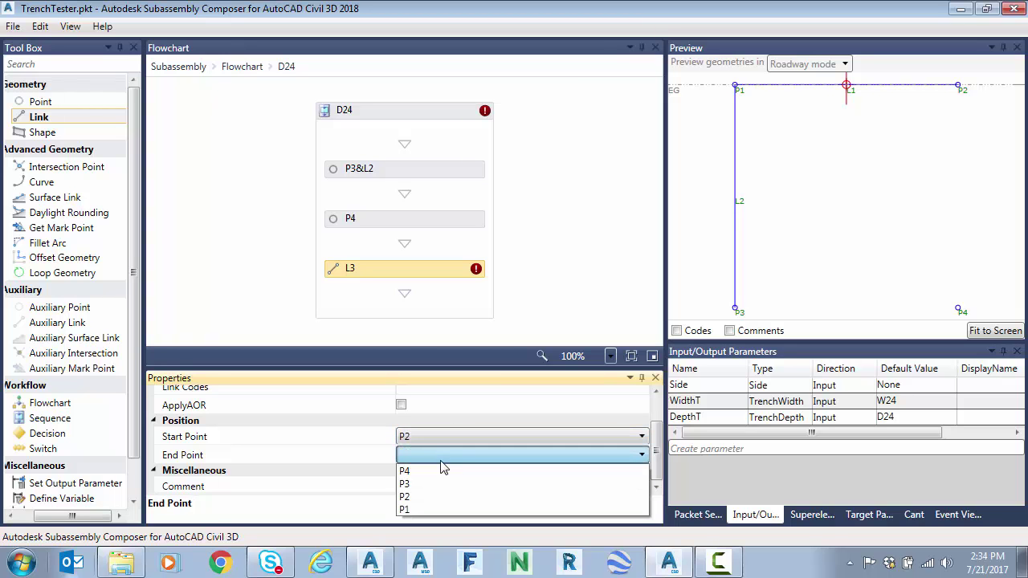
pyautogui.click(421, 470)
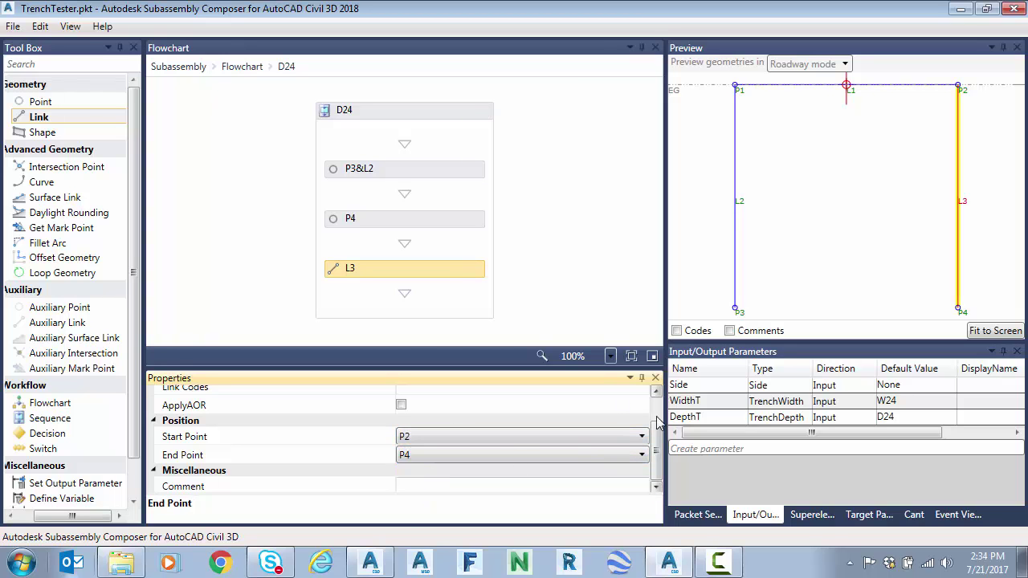
# - Add the trench bottom link after L3, running from start point P3 to end point P4
pyautogui.moveTo(39, 118); pyautogui.dragTo(431, 301)
pyautogui.click(442, 436)
pyautogui.click(441, 466)
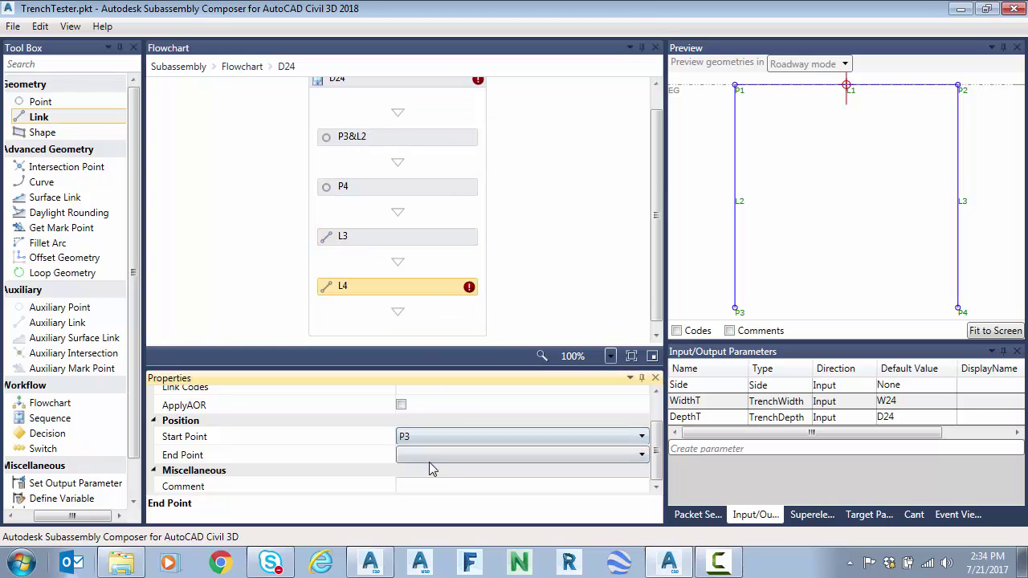
pyautogui.click(438, 455)
pyautogui.click(417, 471)
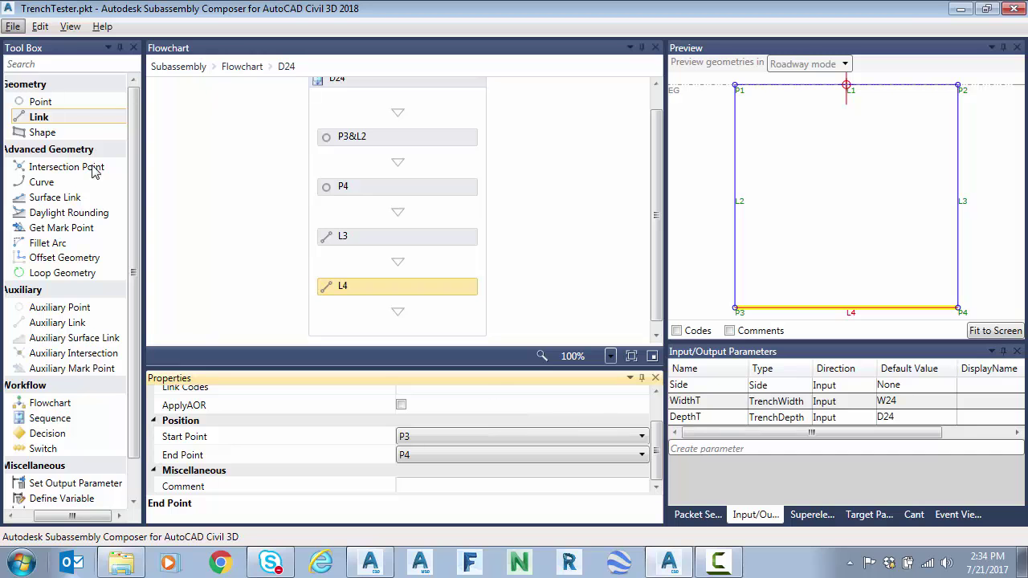
# - Add a shape at the end of the D24 sequence and fill the area enclosed by links L1 to L4
pyautogui.moveTo(50, 136); pyautogui.dragTo(406, 313)
pyautogui.click(637, 455)
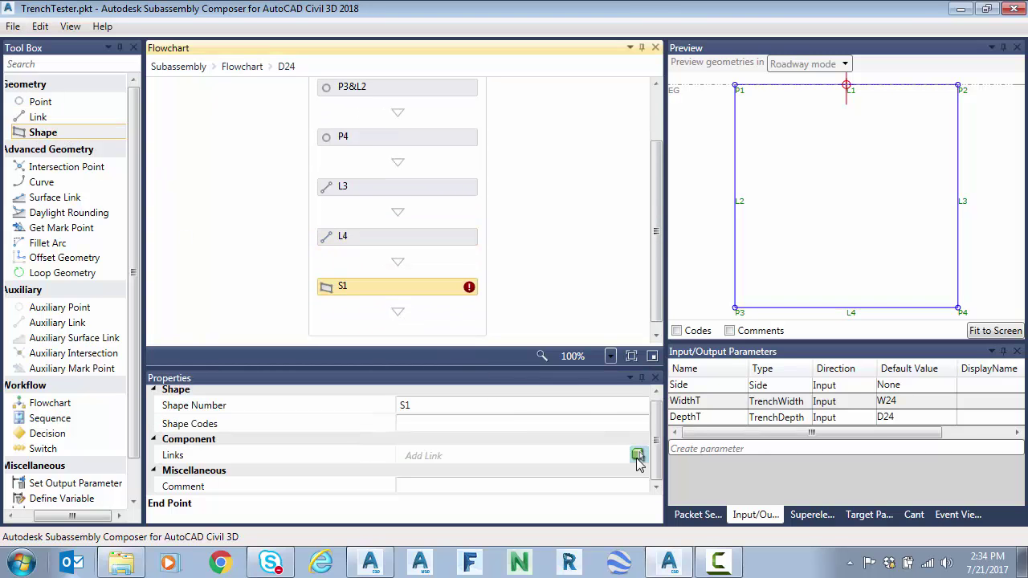
pyautogui.click(852, 291)
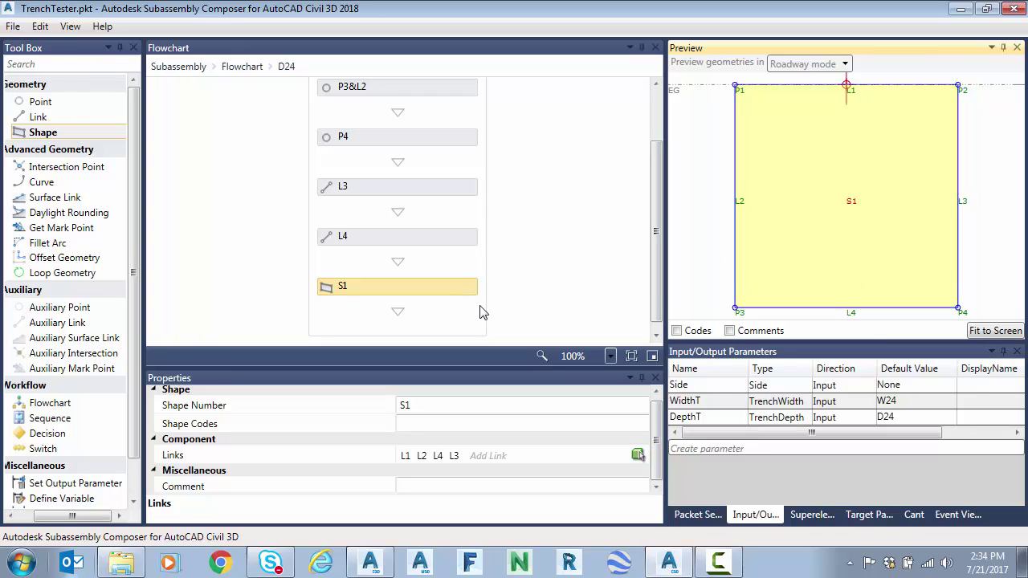
# - Return to the main flowchart and review the DepthT default options, keeping D24 selected
pyautogui.click(240, 67)
pyautogui.scroll(-1, 375, 218)
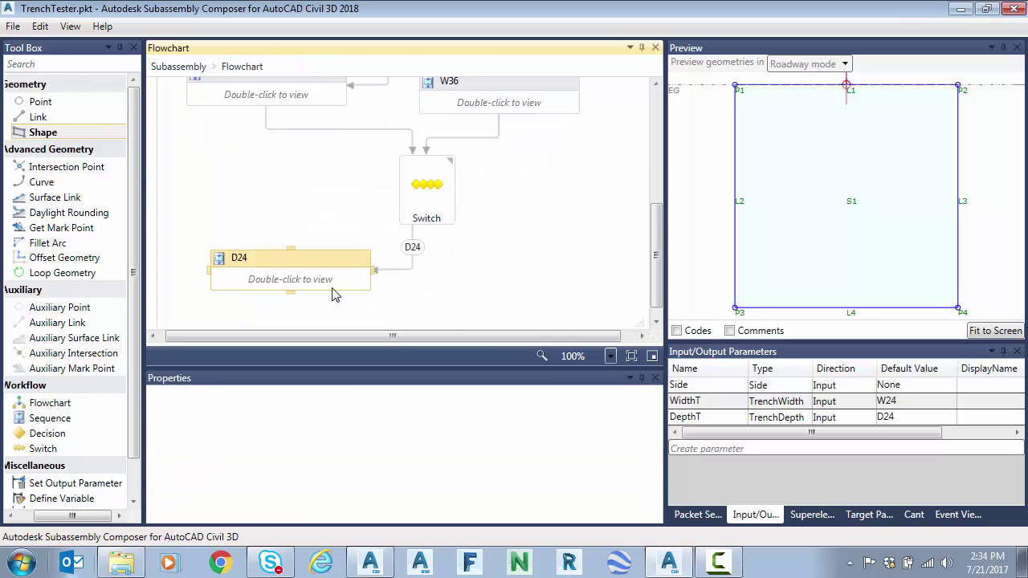
pyautogui.click(926, 419)
pyautogui.click(926, 422)
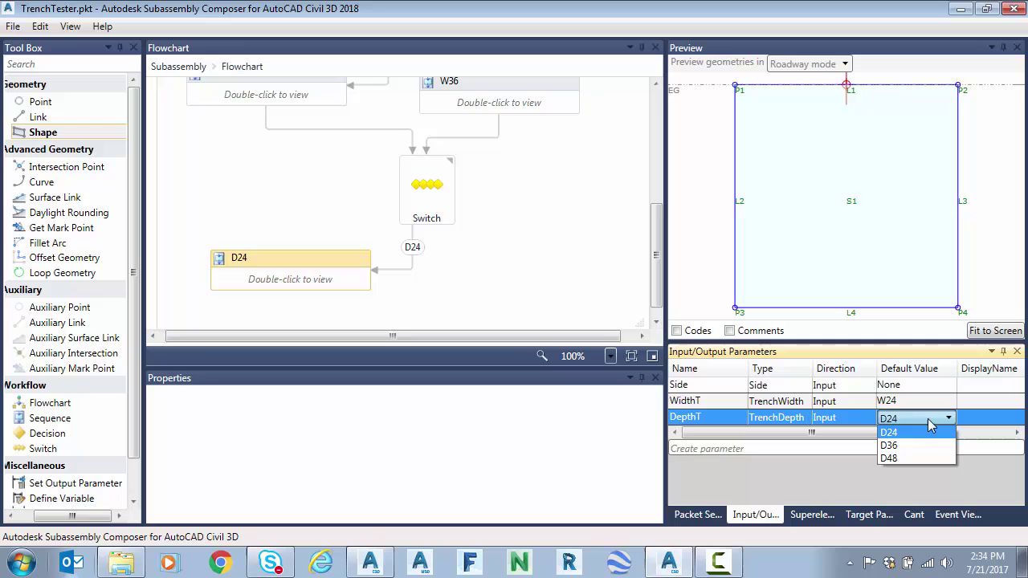
pyautogui.click(892, 434)
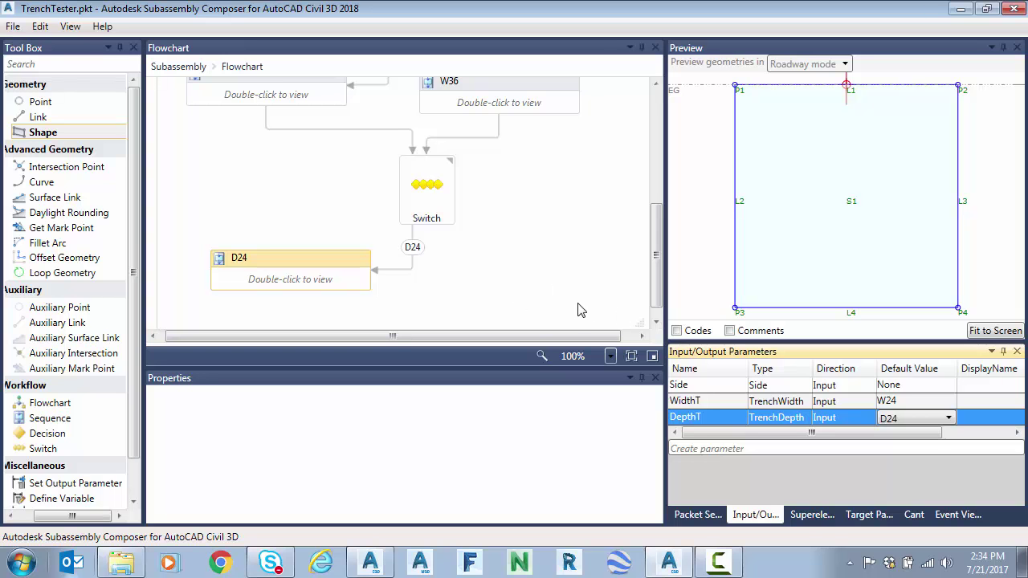
# - Open the recently used trench.pkt subassembly file in place of TrenchTester.pkt
pyautogui.click(13, 26)
pyautogui.moveTo(98, 139)
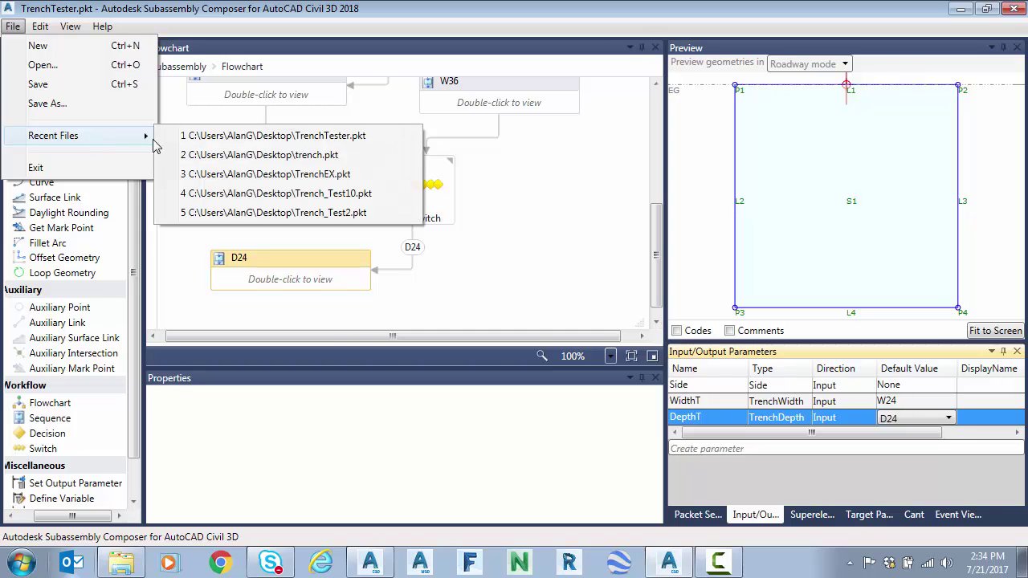
pyautogui.click(336, 157)
pyautogui.click(570, 339)
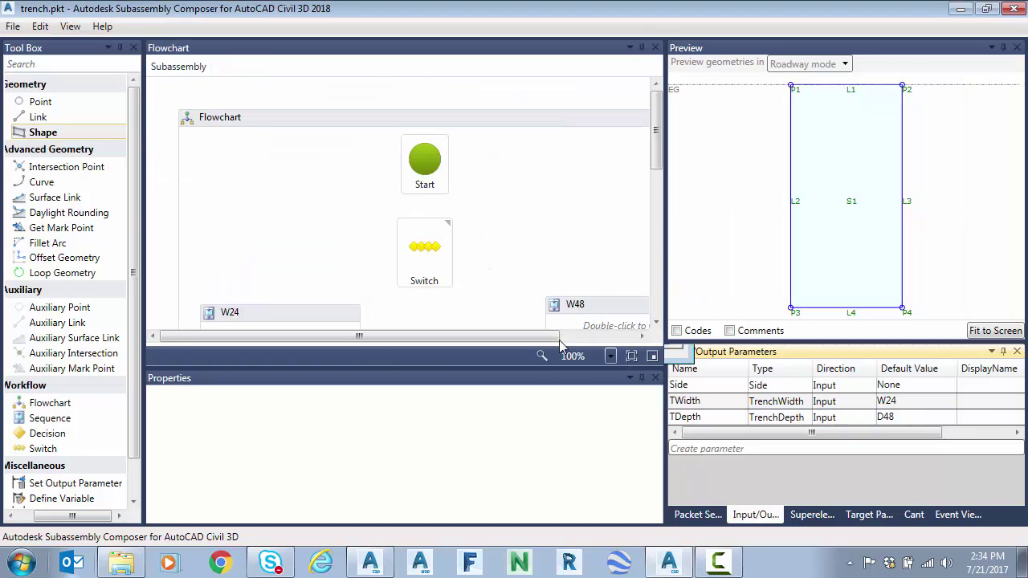
# - Examine the geometry properties of P3&L2 and P4 in the 48" Depth sequence
pyautogui.moveTo(656, 139); pyautogui.dragTo(661, 260)
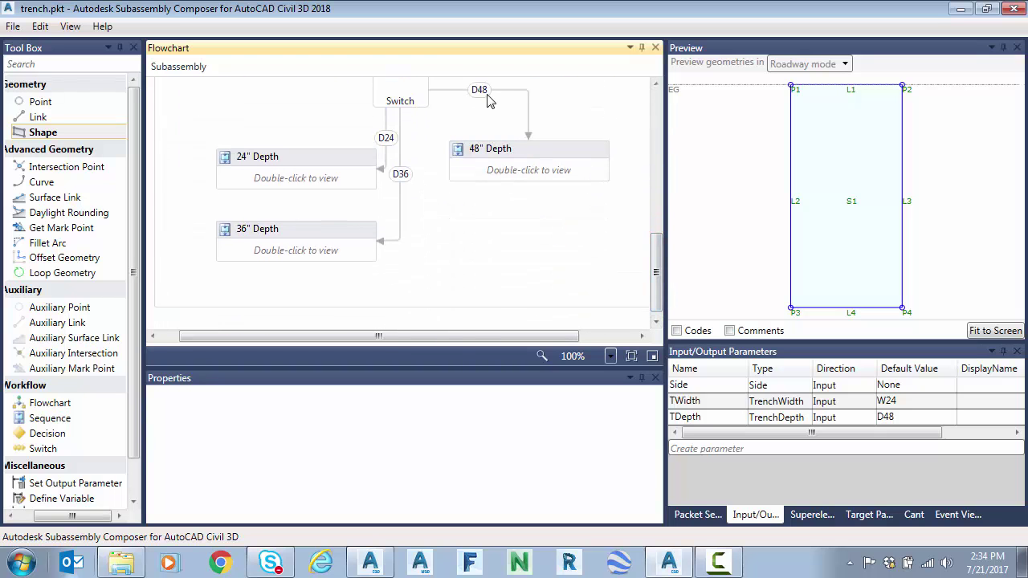
pyautogui.doubleClick(518, 154)
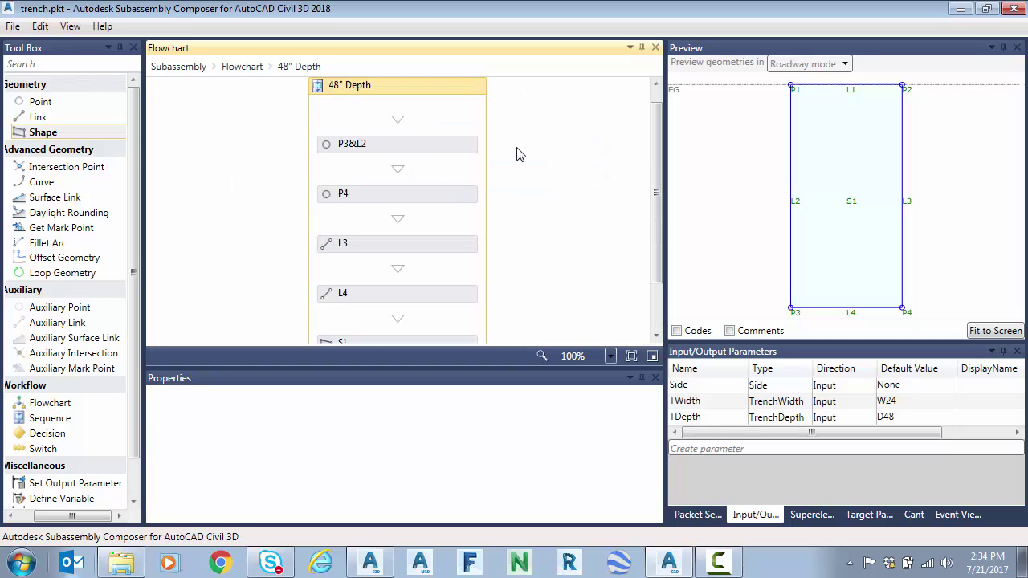
pyautogui.click(403, 153)
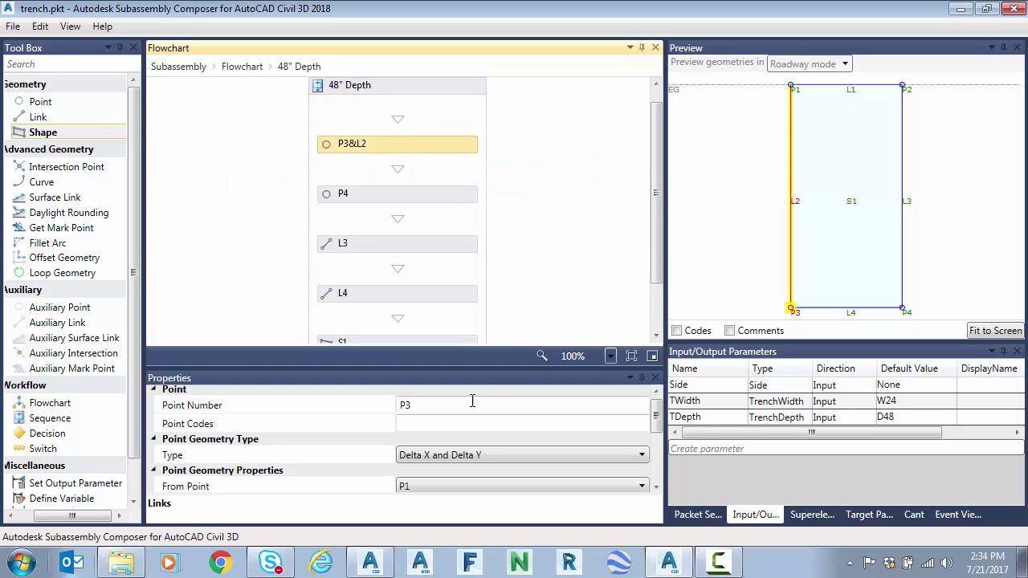
pyautogui.scroll(-2, 657, 425)
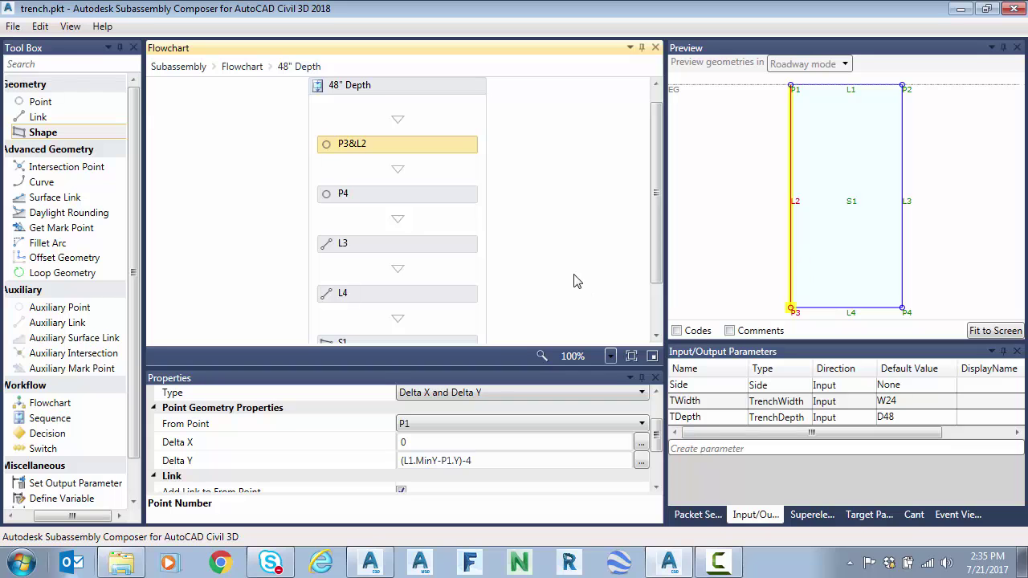
pyautogui.click(387, 196)
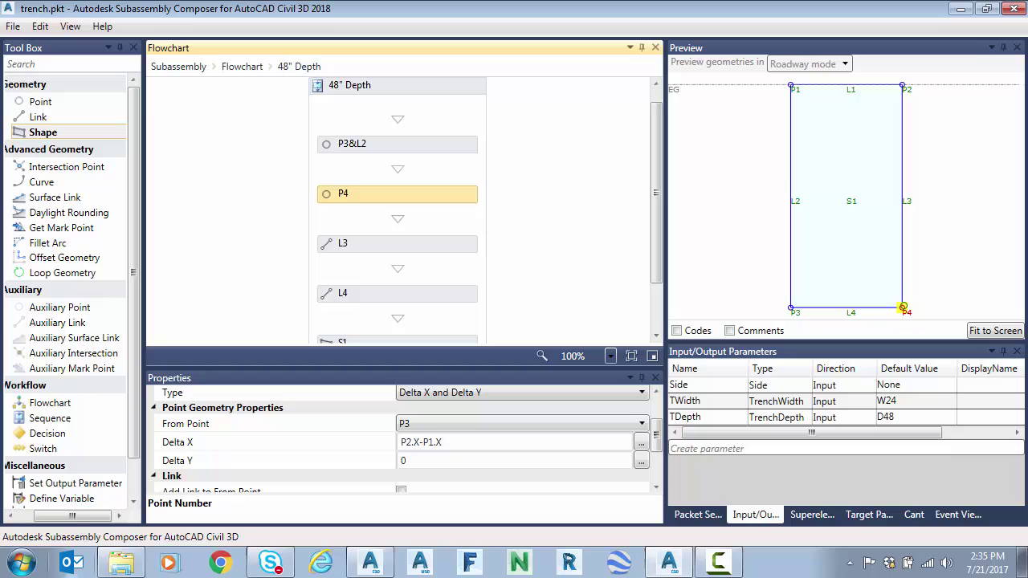
# - Examine the P3&L2 point's delta values in the 36" Depth sequence and return to the main flowchart
pyautogui.click(242, 66)
pyautogui.scroll(-5, 519, 249)
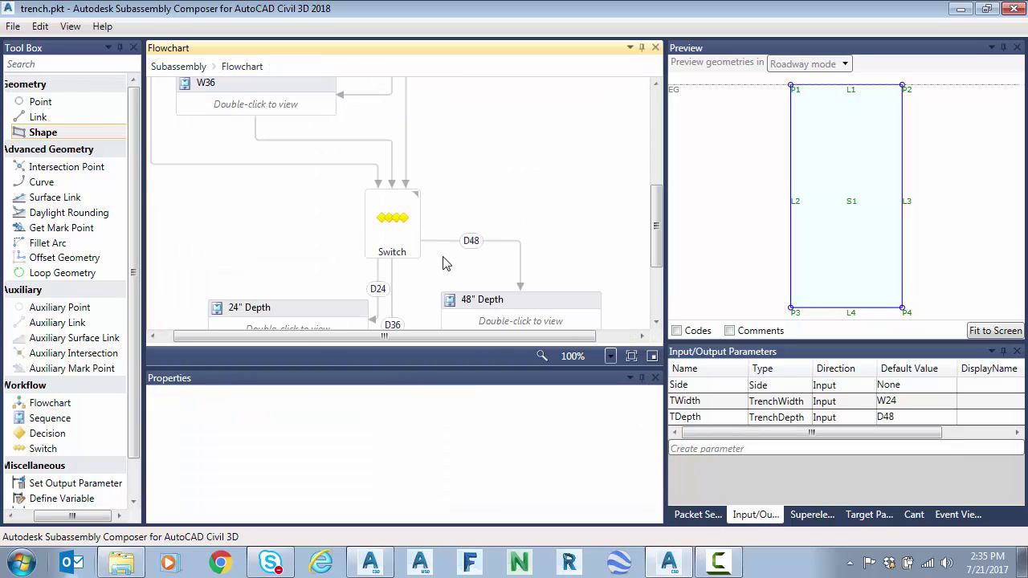
pyautogui.doubleClick(309, 241)
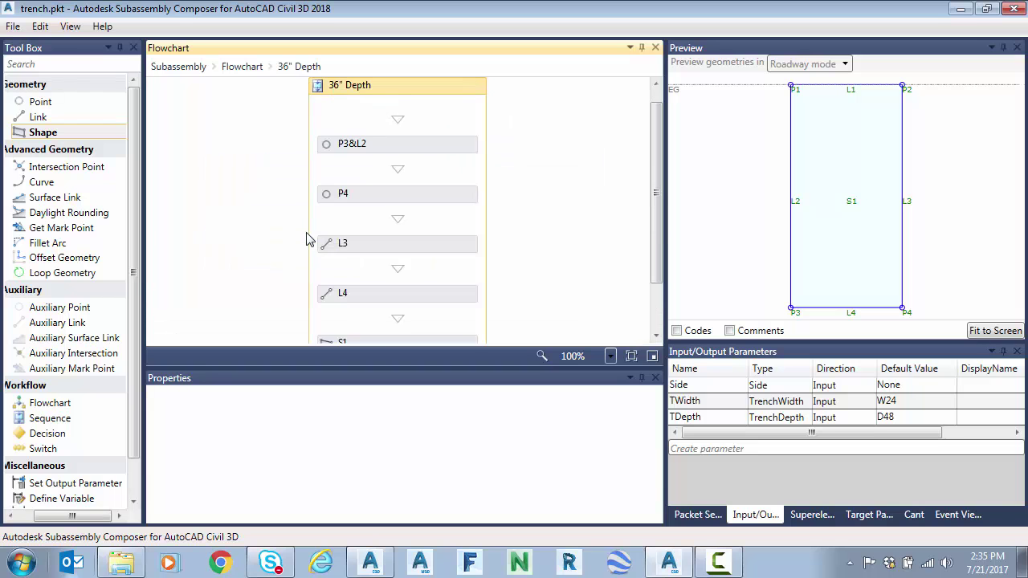
pyautogui.click(392, 151)
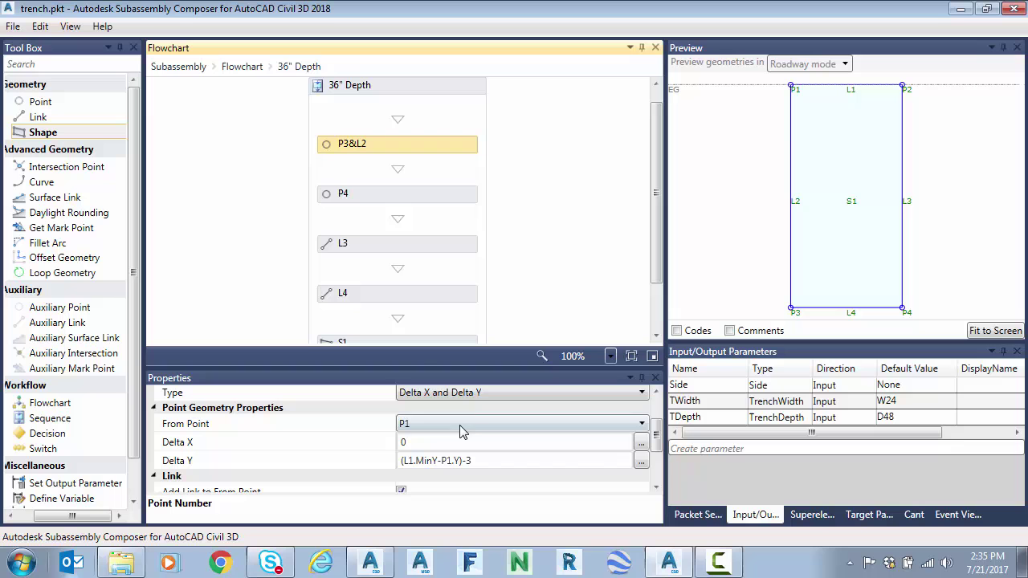
pyautogui.click(239, 69)
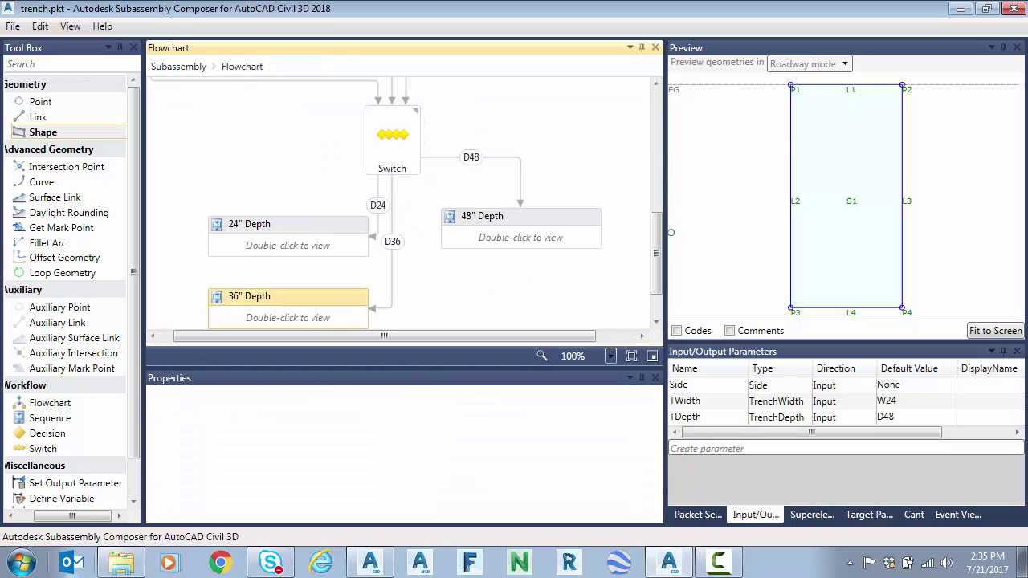
# - Close Subassembly Composer and switch to the trench drawing in AutoCAD Civil 3D
pyautogui.moveTo(655, 253); pyautogui.dragTo(651, 135)
pyautogui.click(10, 10)
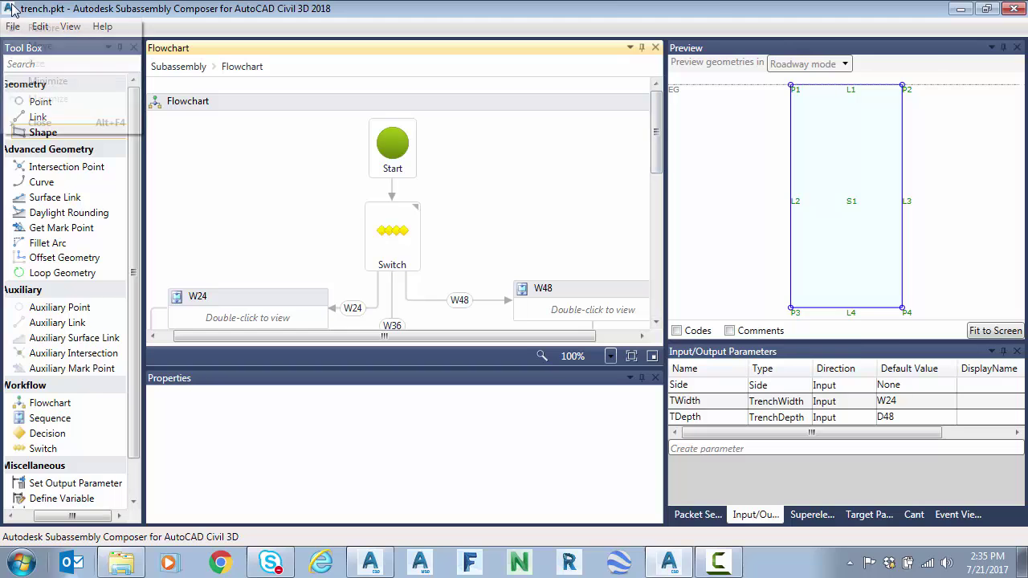
pyautogui.click(32, 127)
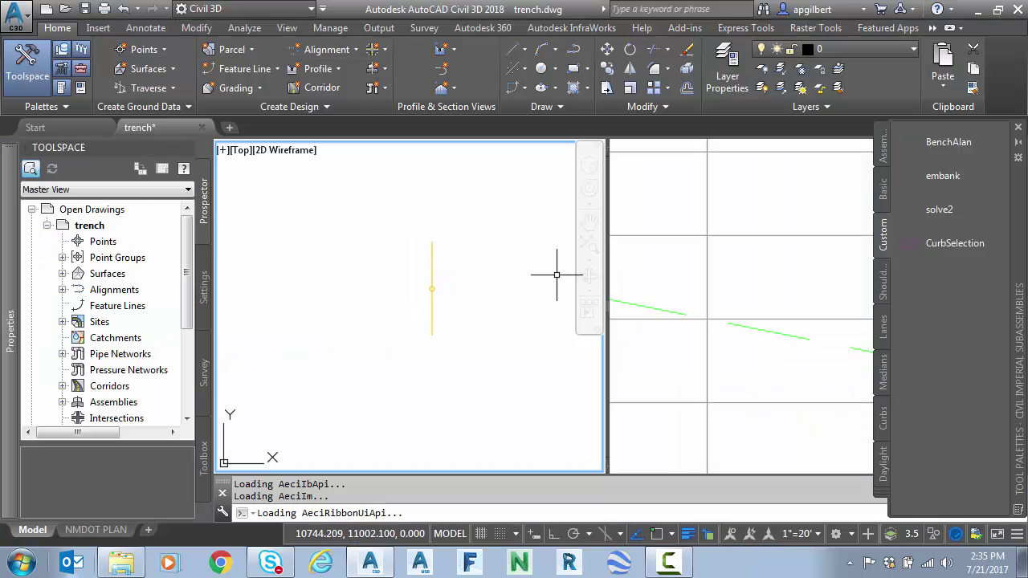
# - Import trench.pkt from the Desktop into the Custom tool palette as a subassembly tool
pyautogui.rightClick(883, 241)
pyautogui.click(941, 396)
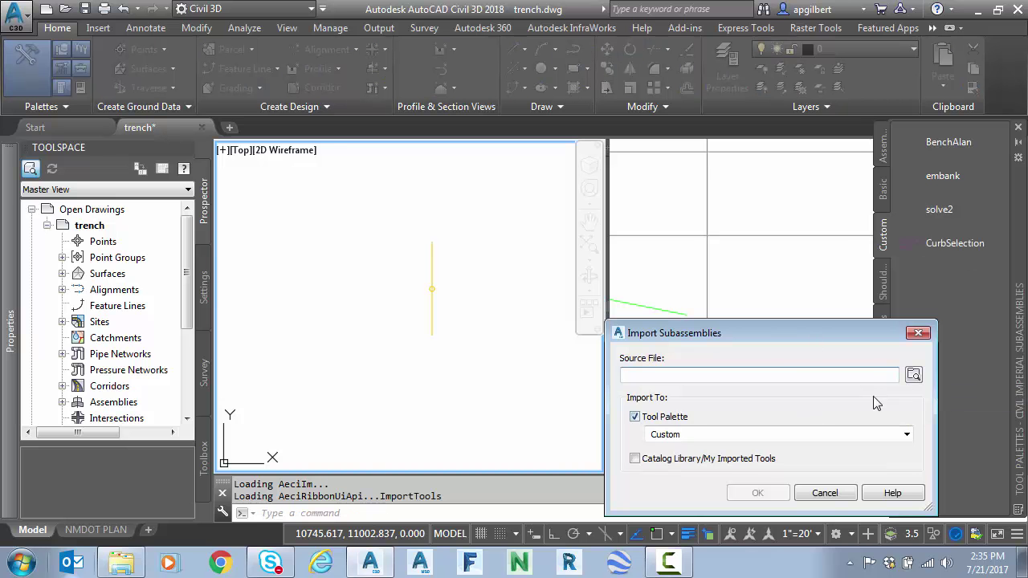
pyautogui.click(914, 375)
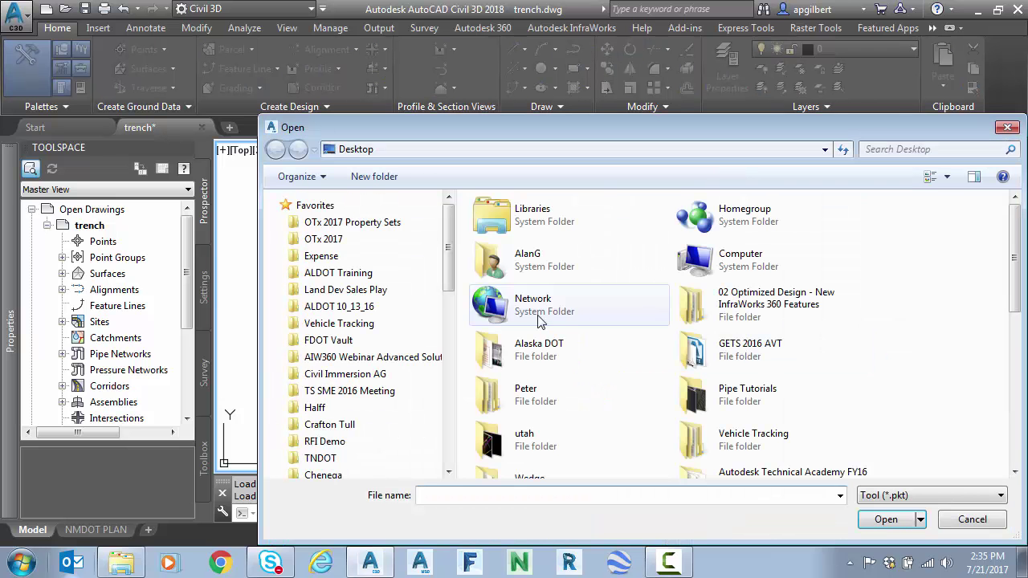
pyautogui.click(770, 408)
pyautogui.scroll(-5, 771, 408)
pyautogui.click(754, 320)
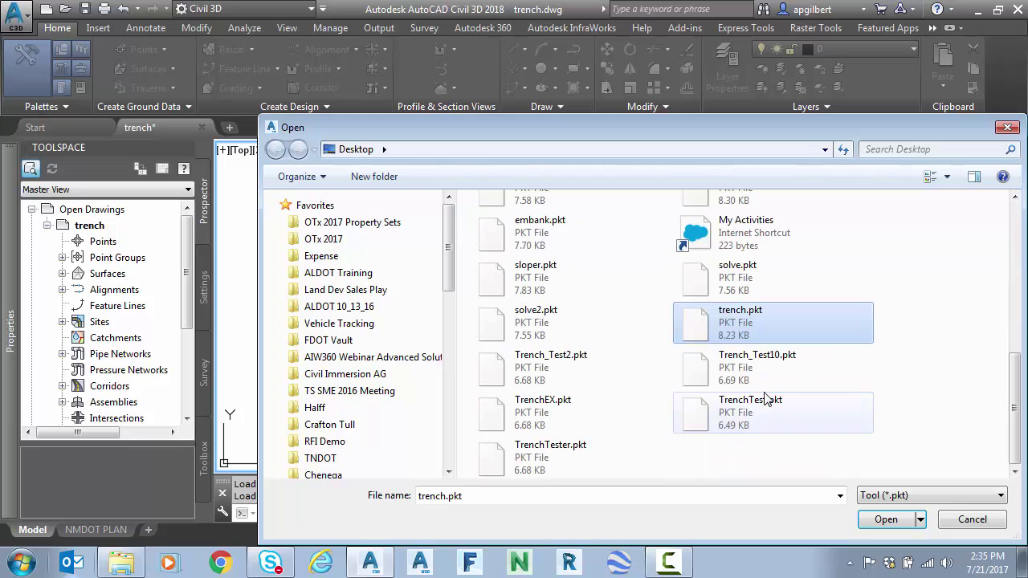
pyautogui.doubleClick(753, 320)
pyautogui.click(758, 492)
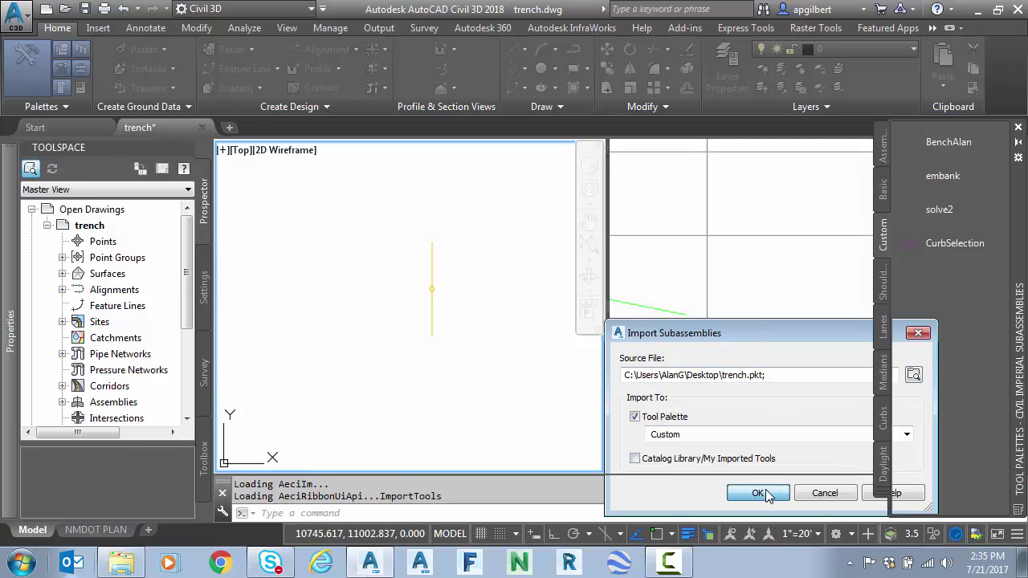
# - Refresh the image of the imported Trench tool in the Custom palette
pyautogui.rightClick(940, 281)
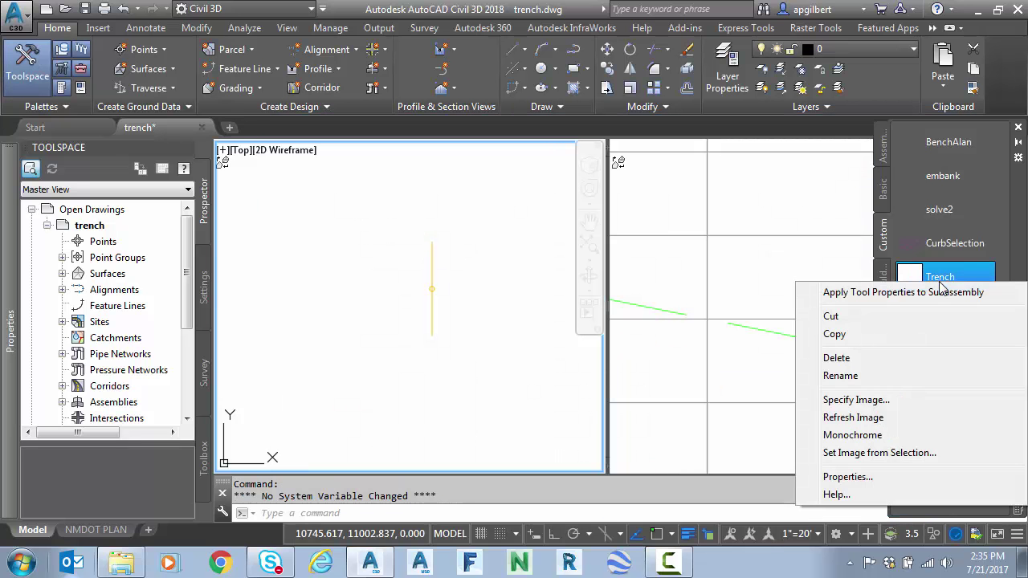
pyautogui.click(874, 419)
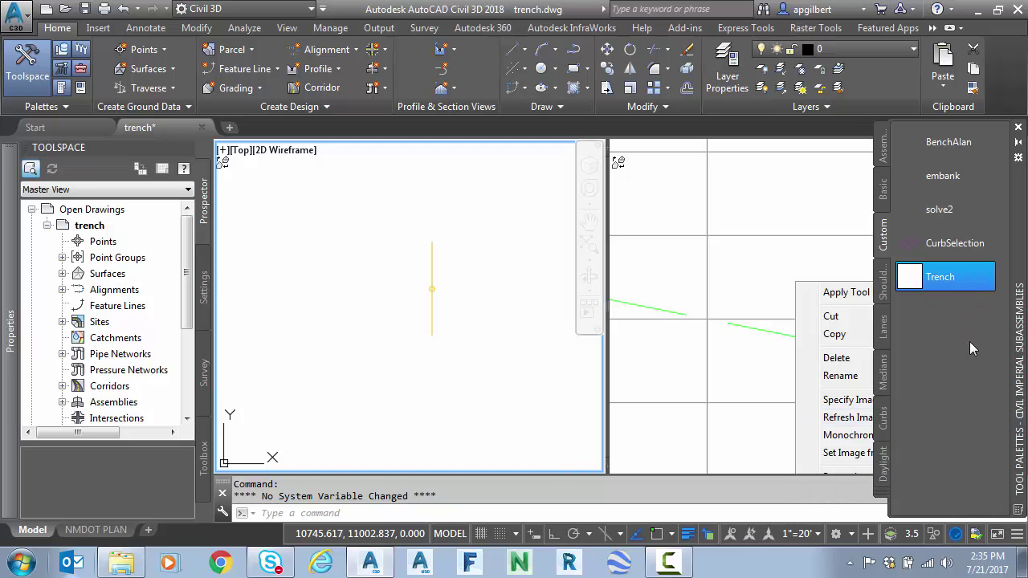
pyautogui.click(509, 358)
pyautogui.press('Escape')
# - Place the Trench subassembly on the assembly's baseline marker and finish the insertion
pyautogui.click(953, 291)
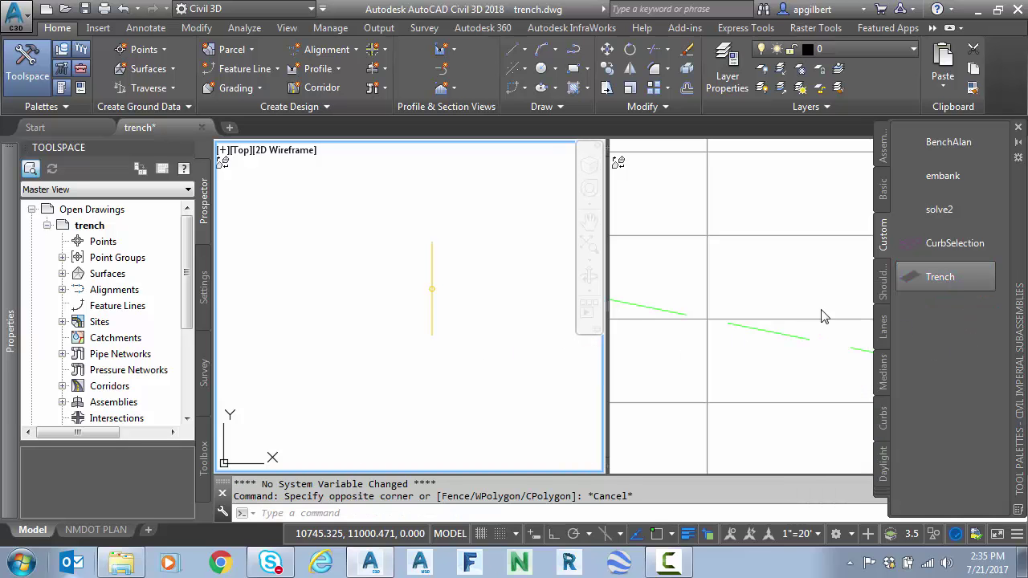
pyautogui.press('Escape')
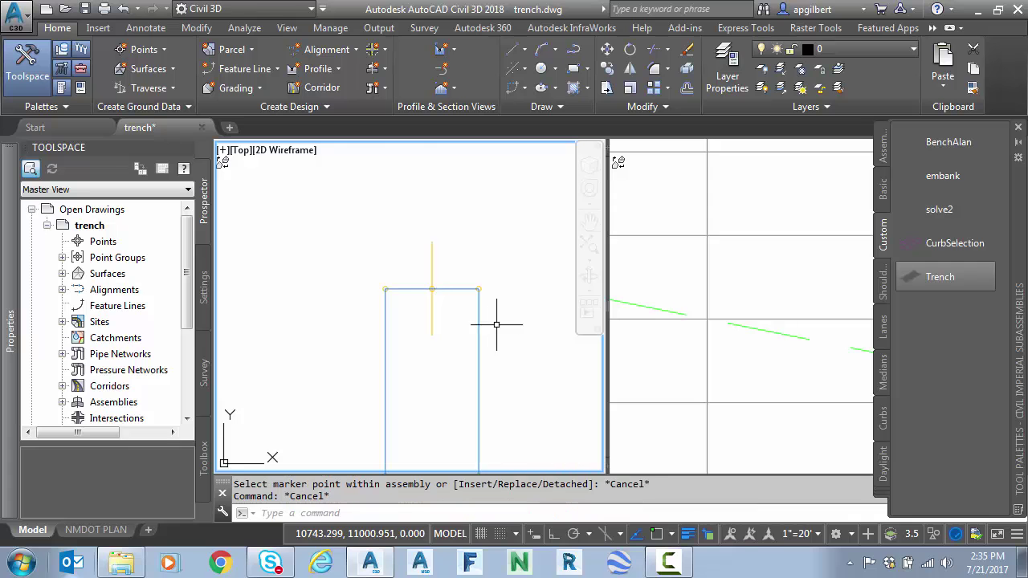
pyautogui.scroll(-2, 496, 328)
pyautogui.moveTo(497, 332); pyautogui.dragTo(442, 320, button='middle')
pyautogui.scroll(2, 443, 320)
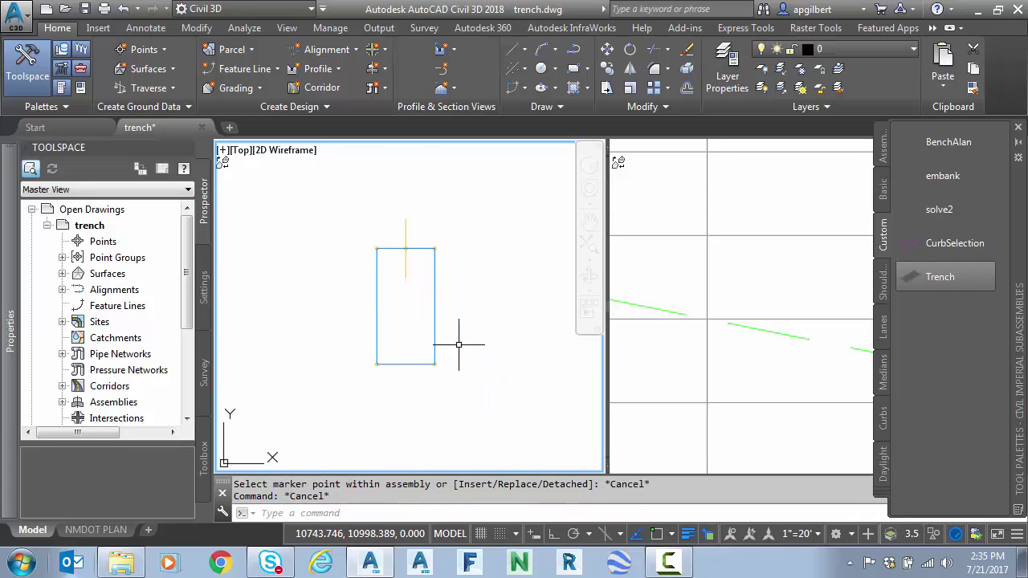
# - Examine the TWidth and TDepth parameters of the placed Trench subassembly, then deselect it
pyautogui.click(416, 329)
pyautogui.click(345, 351)
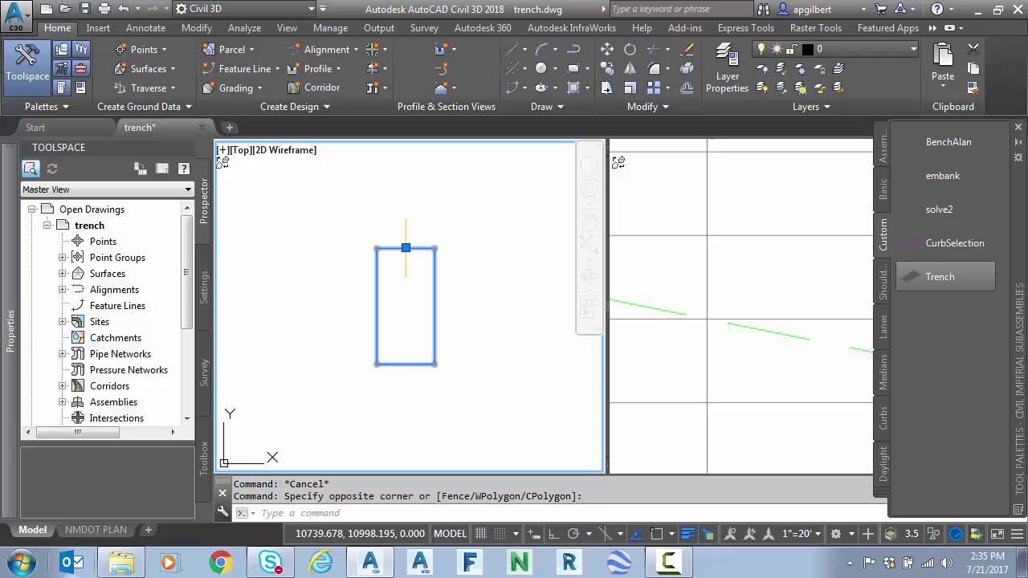
pyautogui.moveTo(10, 346)
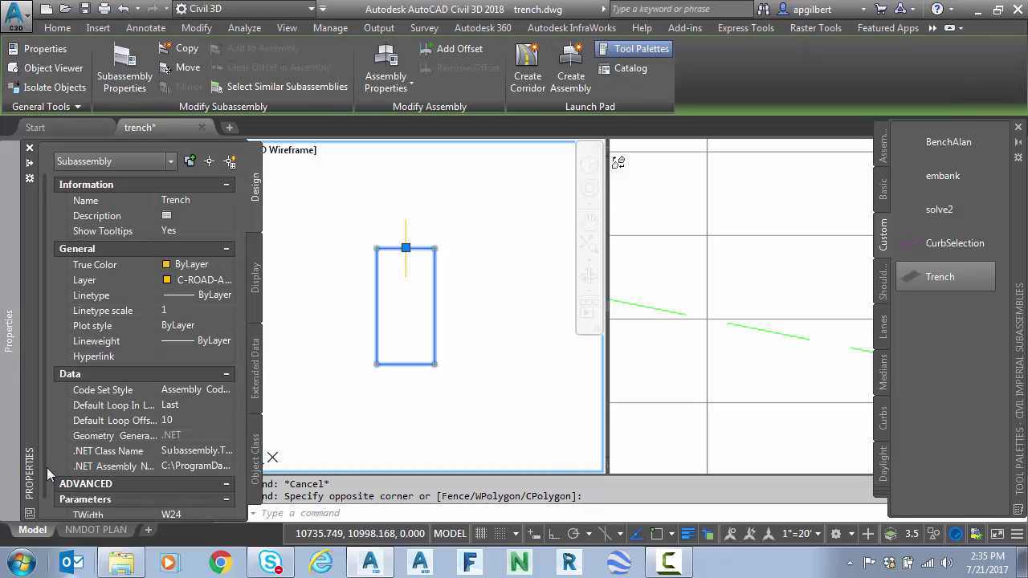
pyautogui.scroll(-1, 49, 469)
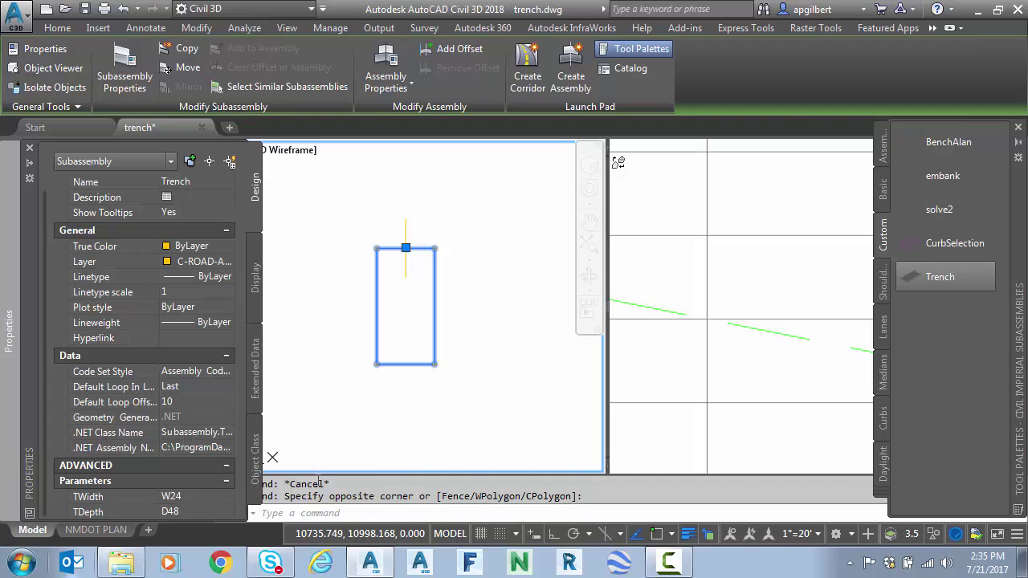
pyautogui.press('Escape')
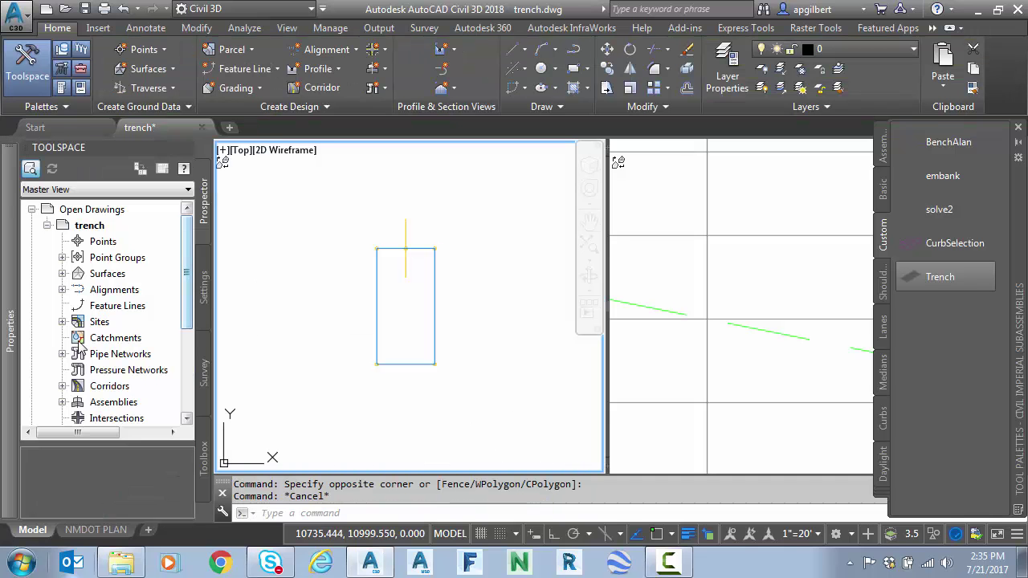
# - Map the Trench subassembly's EG surface target to the OG surface in the test corridor's properties
pyautogui.click(63, 387)
pyautogui.rightClick(143, 402)
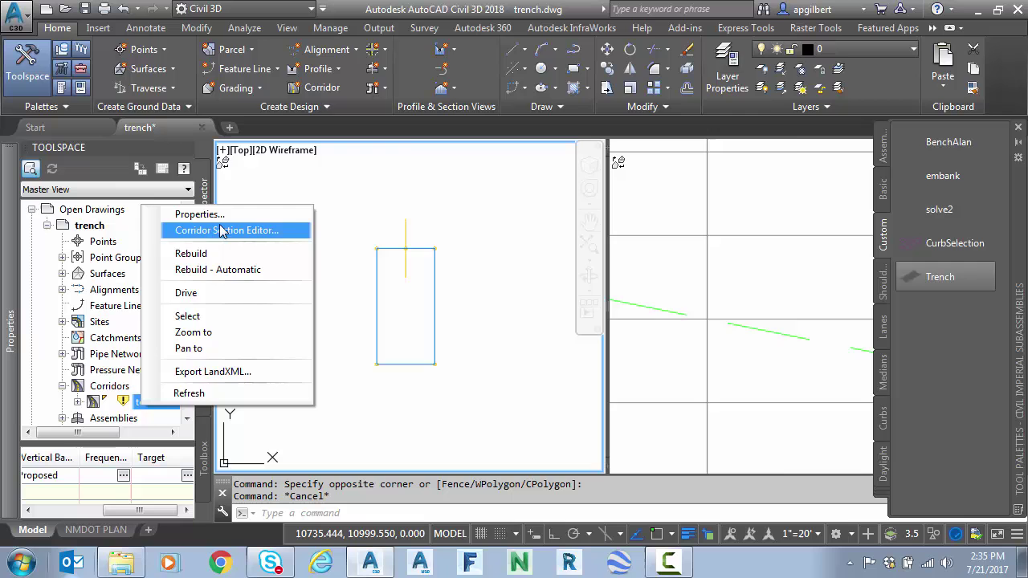
pyautogui.click(199, 214)
pyautogui.click(583, 133)
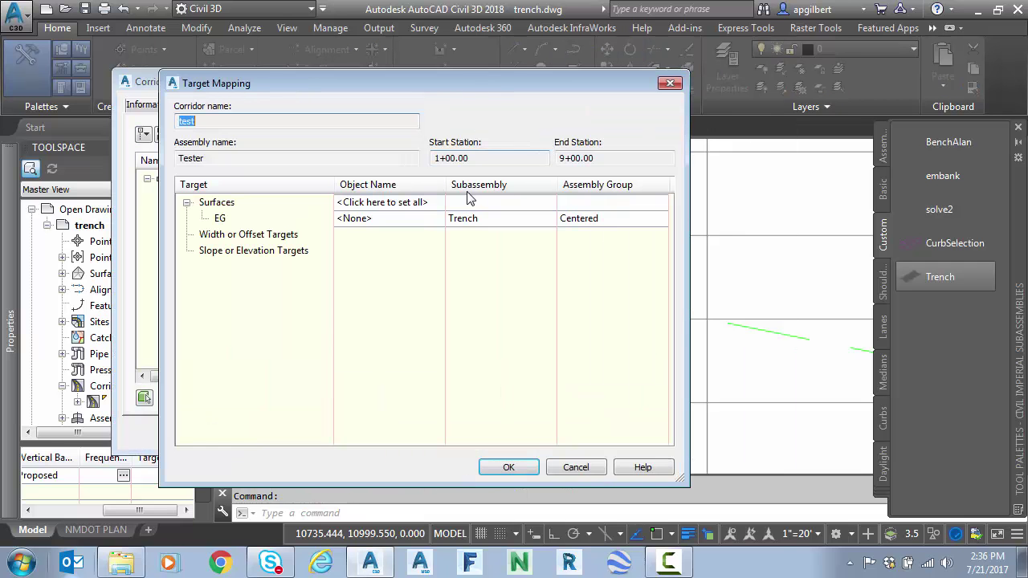
pyautogui.click(377, 222)
pyautogui.doubleClick(624, 400)
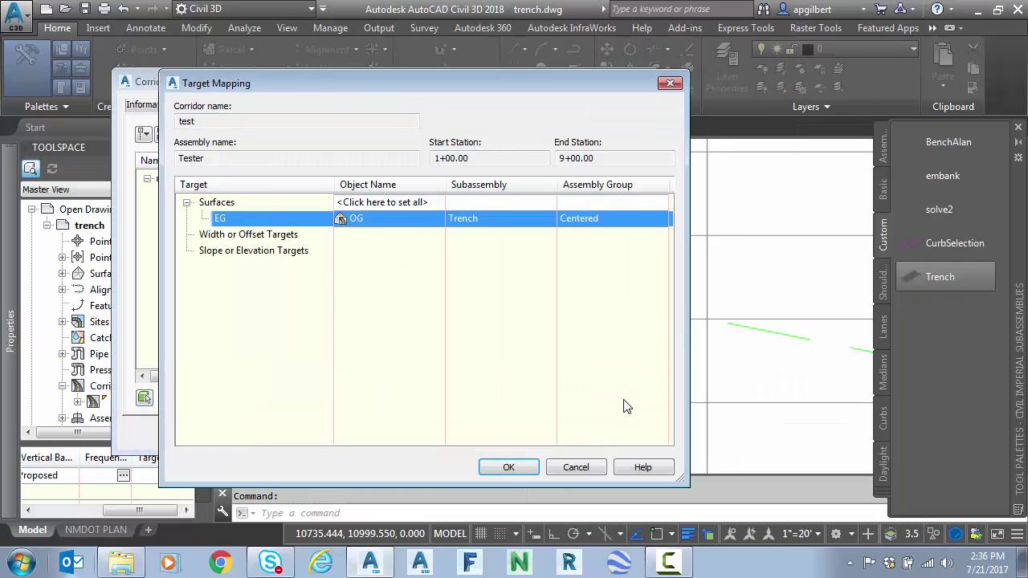
pyautogui.click(507, 469)
# - Apply the test corridor's changes by rebuilding it, and turn on automatic rebuilding for it
pyautogui.click(414, 434)
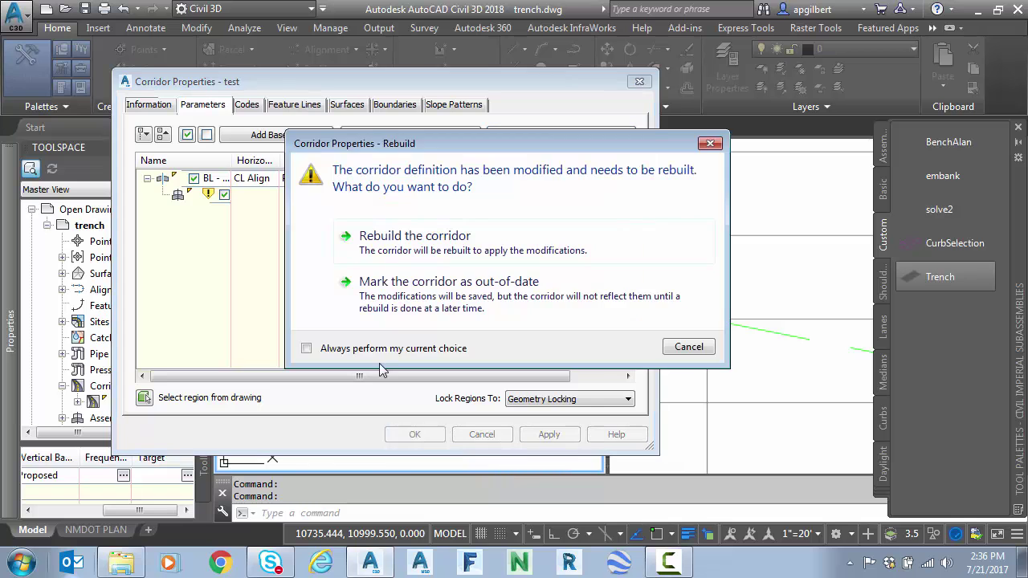
pyautogui.click(371, 241)
pyautogui.rightClick(143, 398)
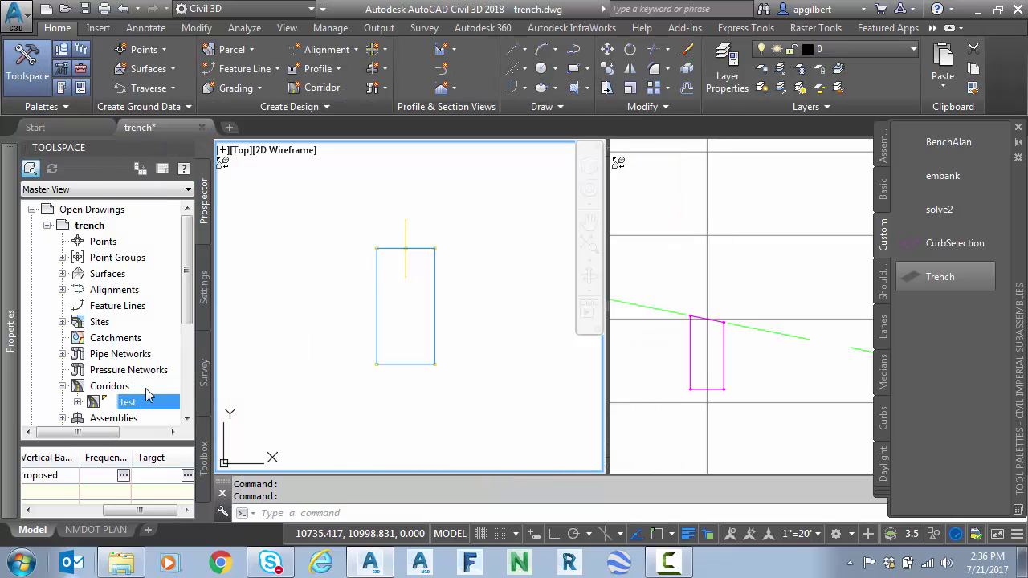
pyautogui.press('Escape')
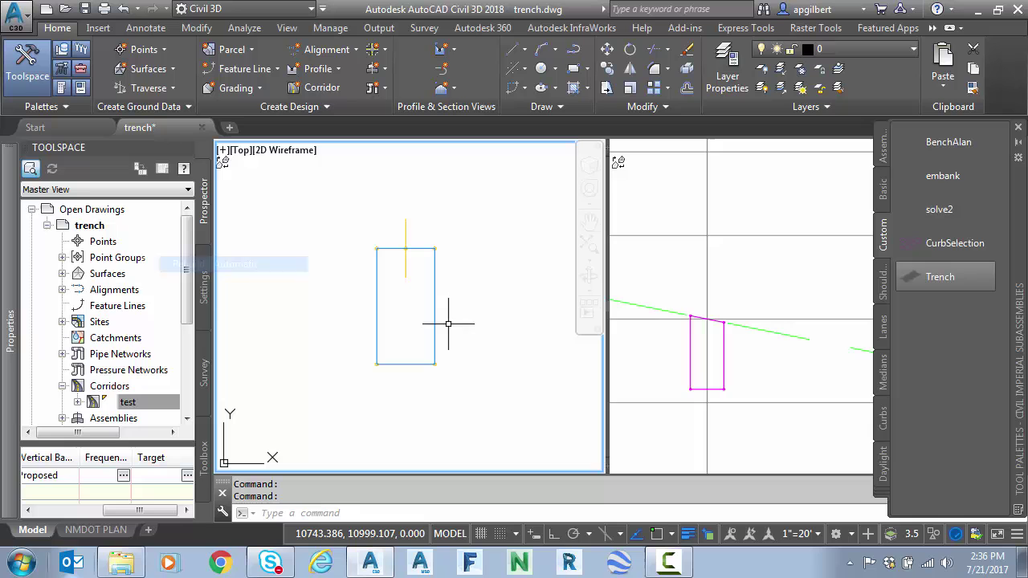
# - Measure the width of the trench bottom in the corridor section view with the Dist command
pyautogui.click(679, 374)
pyautogui.scroll(3, 652, 366)
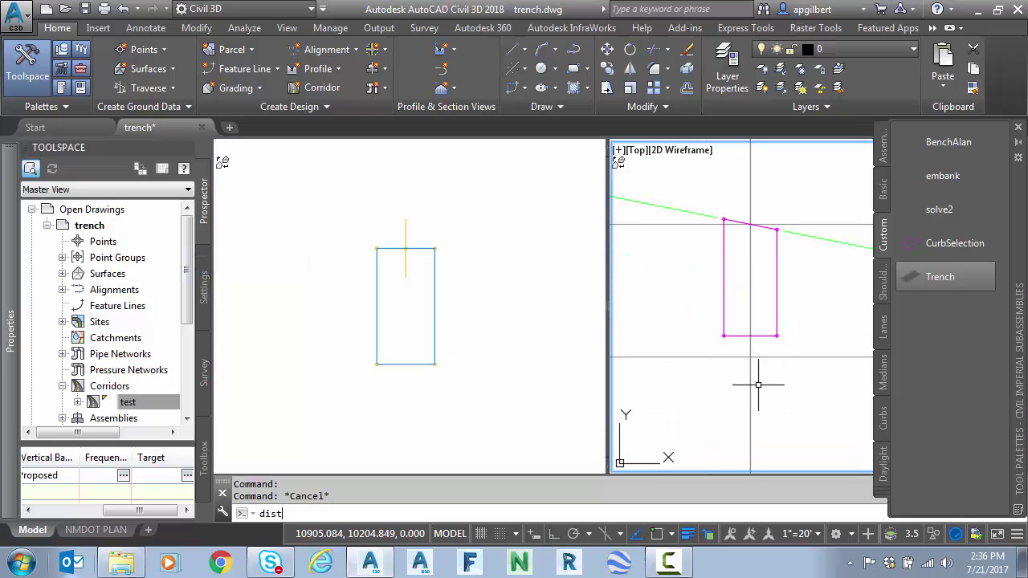
pyautogui.write('dist')
pyautogui.press('Return')
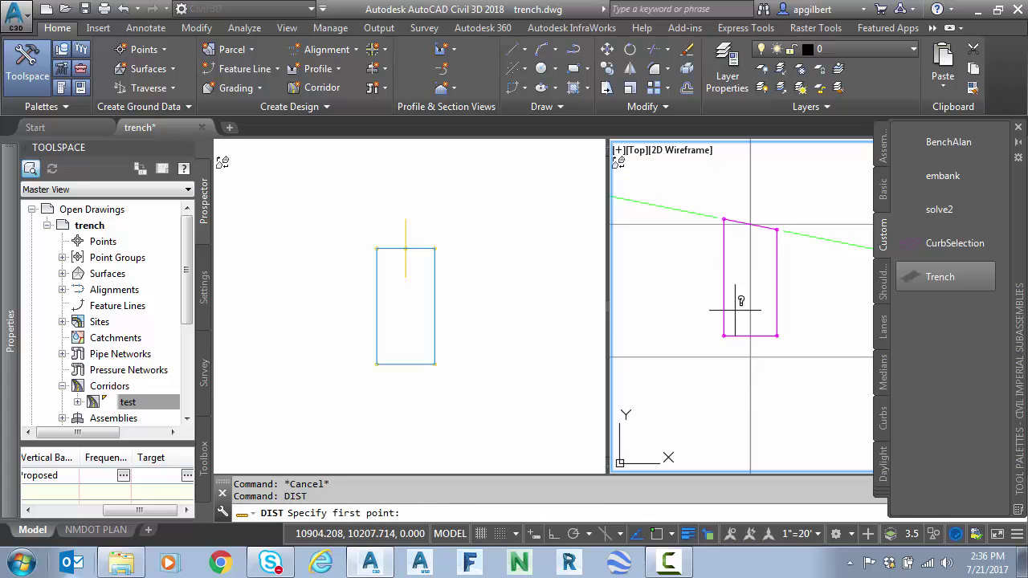
pyautogui.click(726, 336)
pyautogui.click(777, 336)
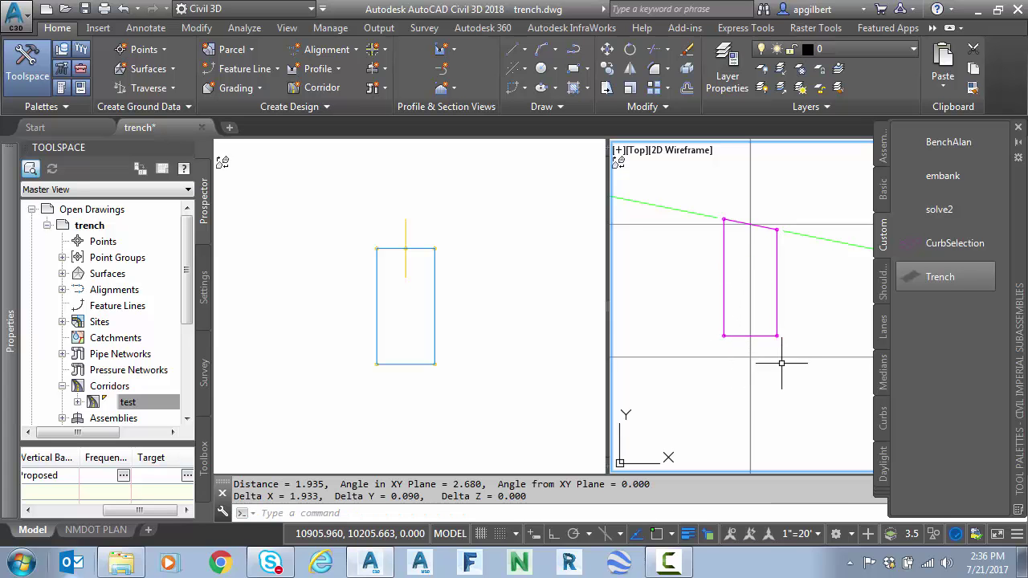
# - Measure the height of the trench's right wall in the corridor section view with the Dist command
pyautogui.press('Return')
pyautogui.click(777, 336)
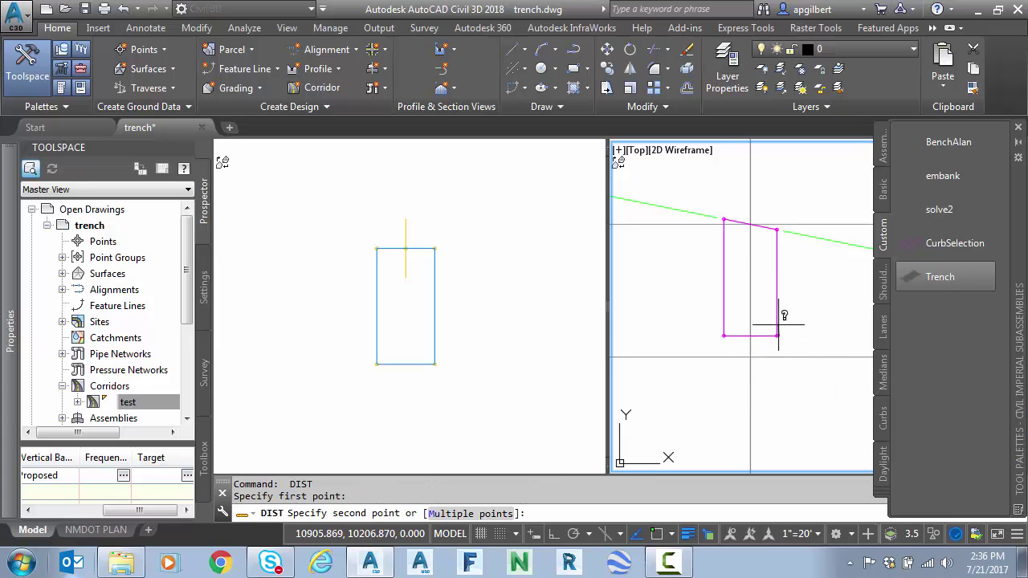
pyautogui.click(778, 229)
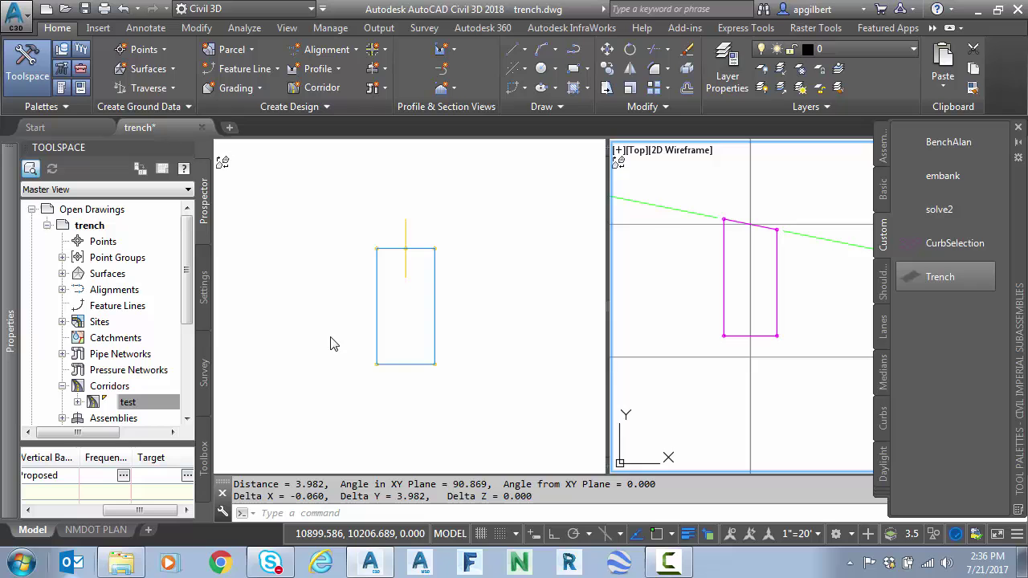
# - Set the TWidth parameter of the Trench subassembly in the assembly to W48 in its subassembly properties
pyautogui.click(378, 291)
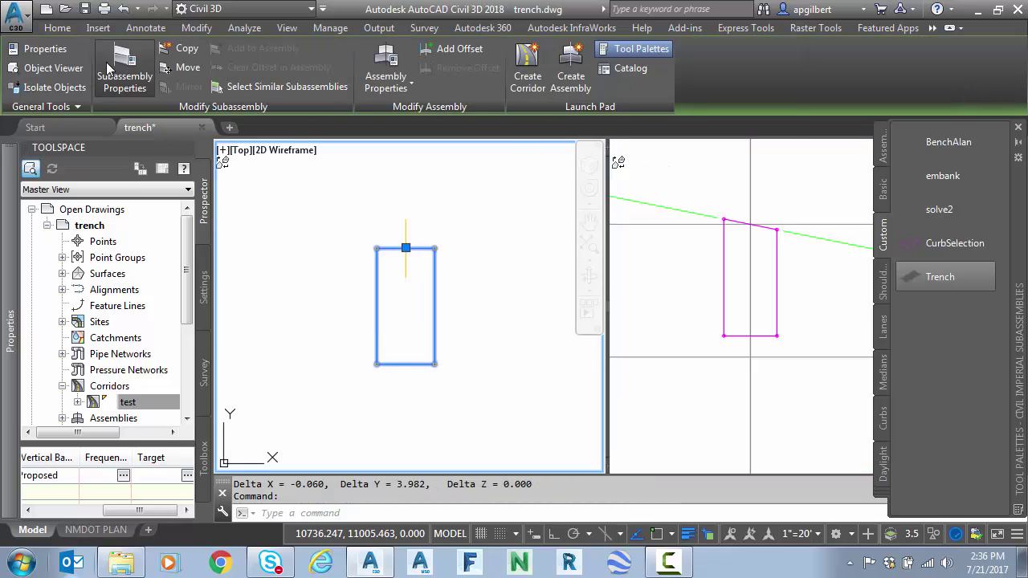
pyautogui.click(151, 80)
pyautogui.click(298, 117)
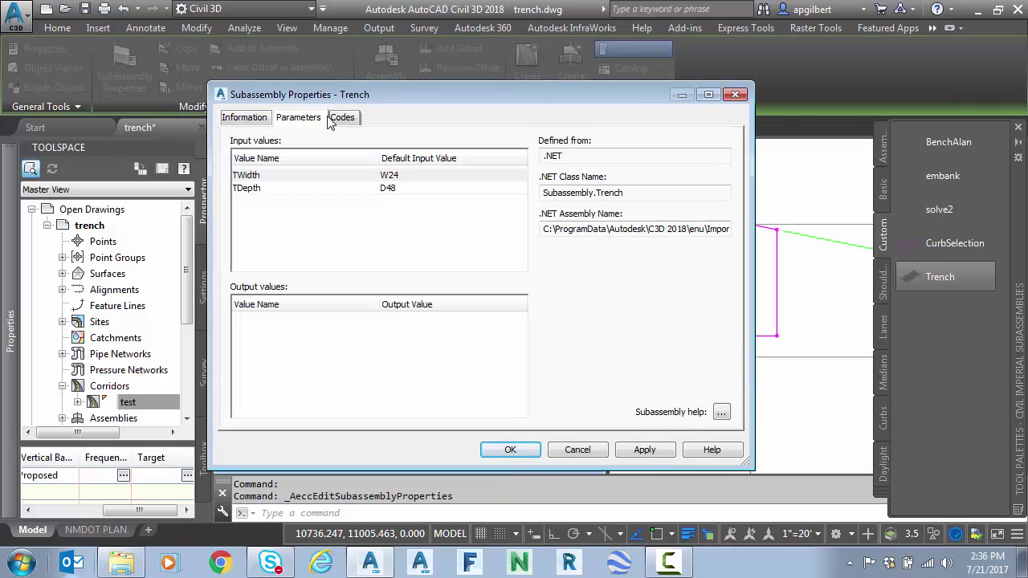
pyautogui.doubleClick(415, 180)
pyautogui.click(455, 272)
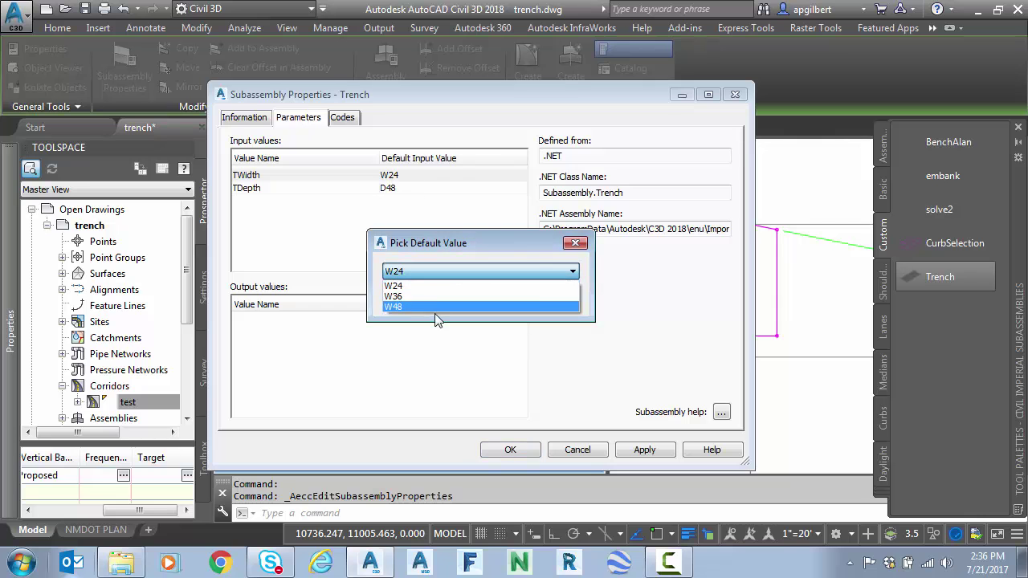
pyautogui.click(430, 305)
pyautogui.click(435, 301)
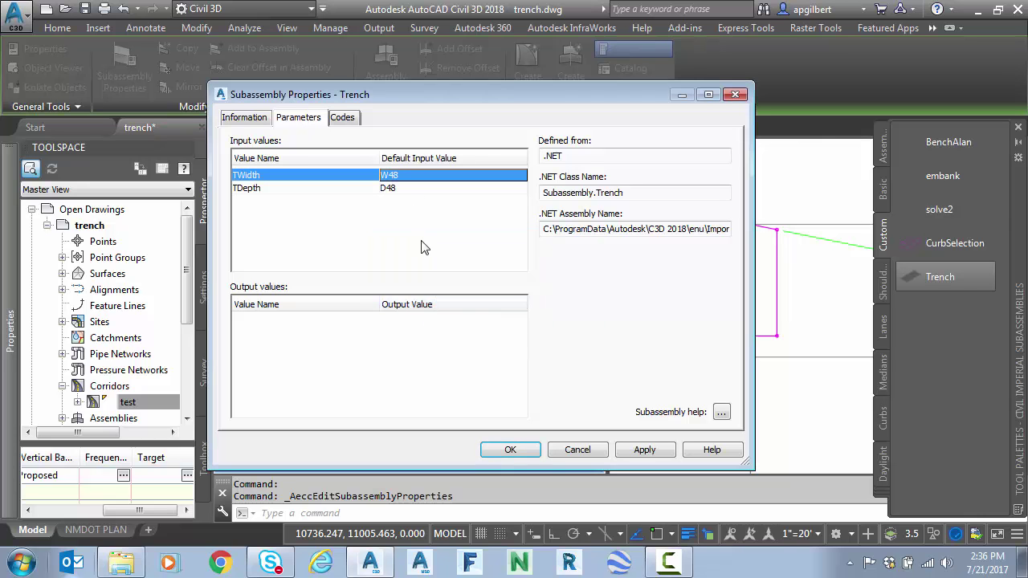
# - Set the Trench subassembly's TDepth parameter to D24, accept the properties, and deselect the subassembly
pyautogui.doubleClick(407, 191)
pyautogui.click(426, 275)
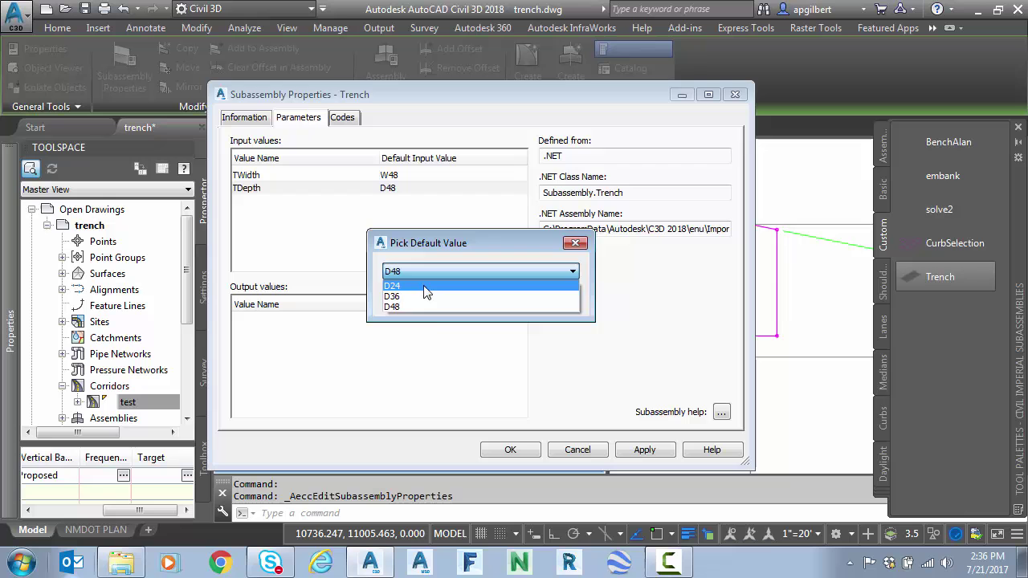
pyautogui.click(429, 283)
pyautogui.click(435, 300)
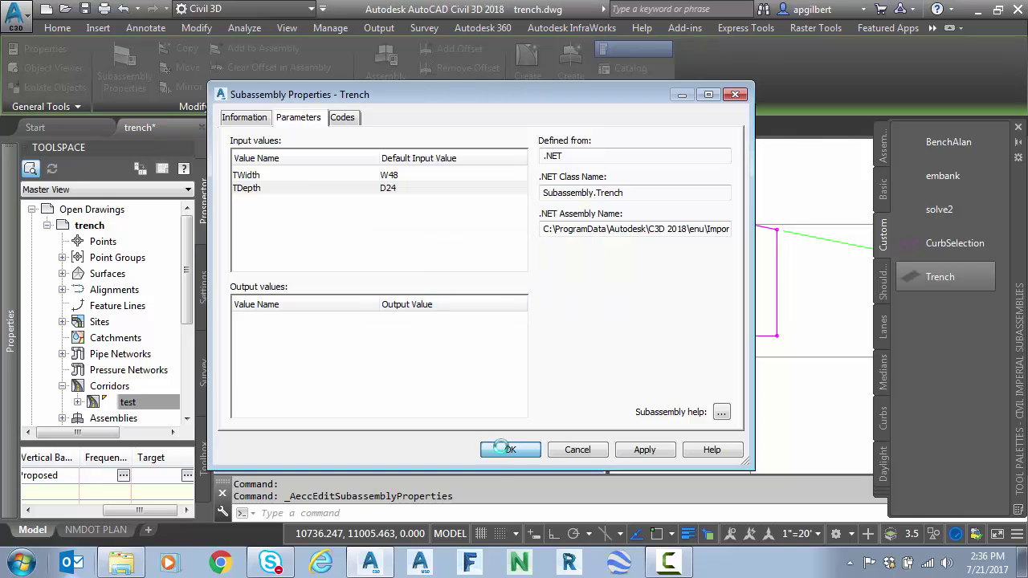
pyautogui.click(508, 452)
pyautogui.click(683, 329)
pyautogui.press('Escape')
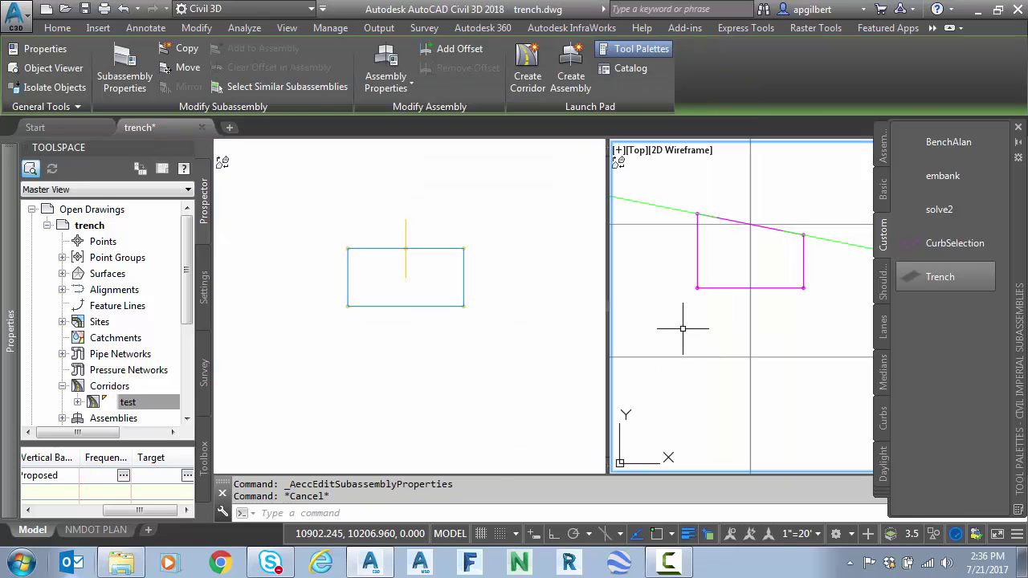
# - Measure the resized trench's bottom width and right wall height in the corridor section view with the Dist command
pyautogui.write('di')
pyautogui.press('Return')
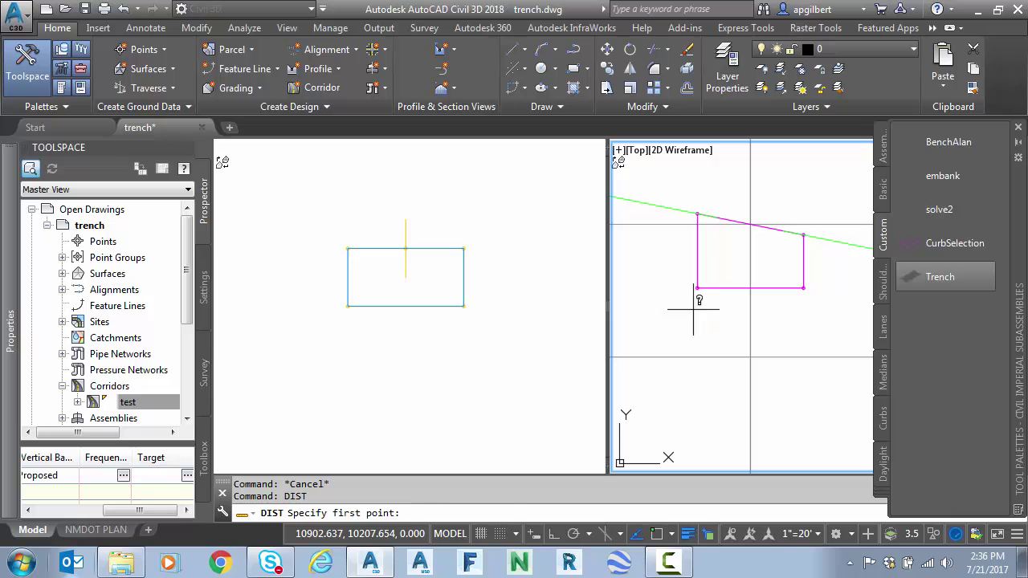
pyautogui.click(803, 288)
pyautogui.click(803, 287)
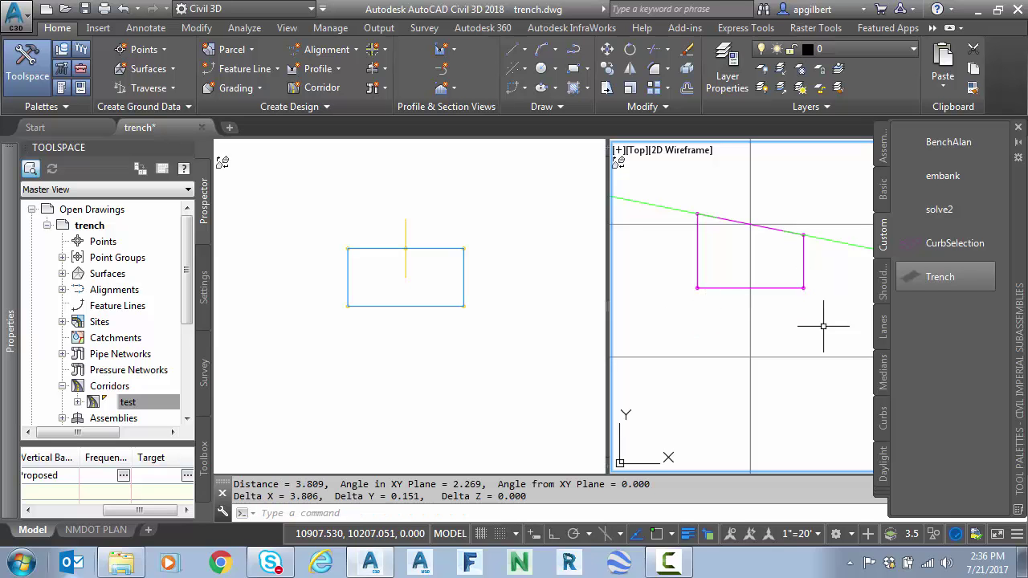
pyautogui.press('Return')
pyautogui.click(803, 236)
pyautogui.click(805, 235)
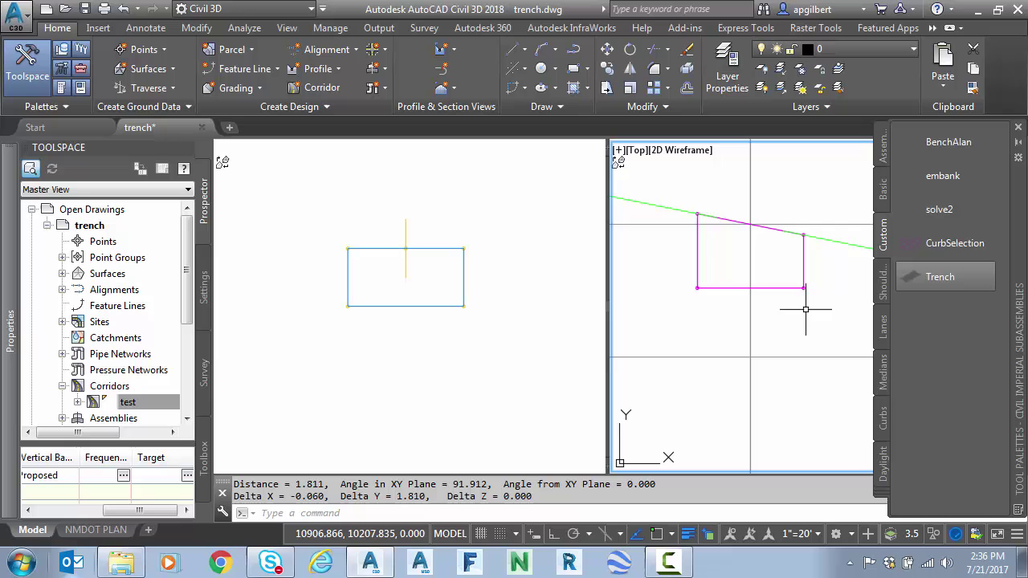
pyautogui.press('Escape')
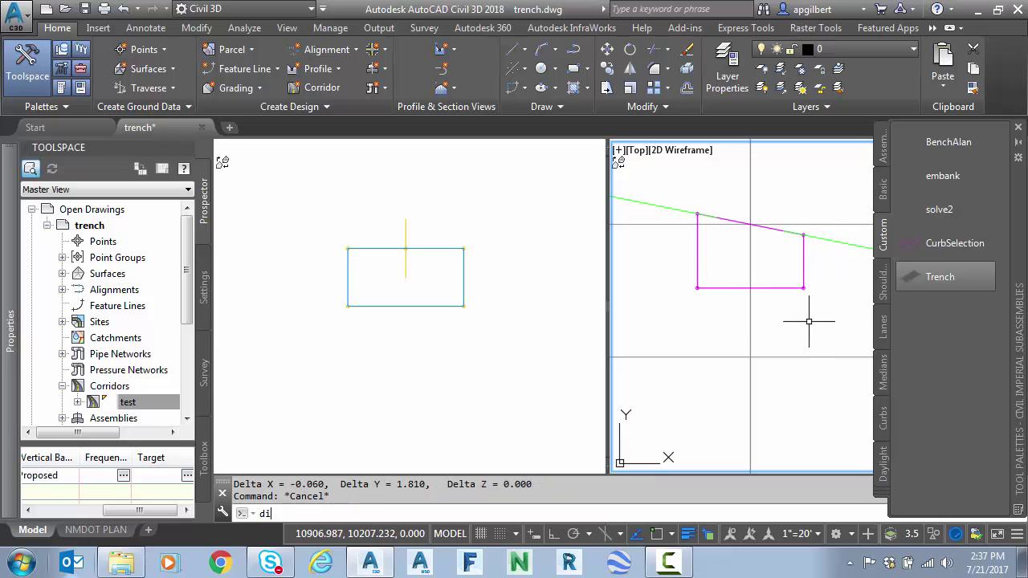
# - Measure the right wall again with Dist, from the trench's bottom corner straight up to its top corner
pyautogui.write('di')
pyautogui.press('Return')
pyautogui.click(804, 287)
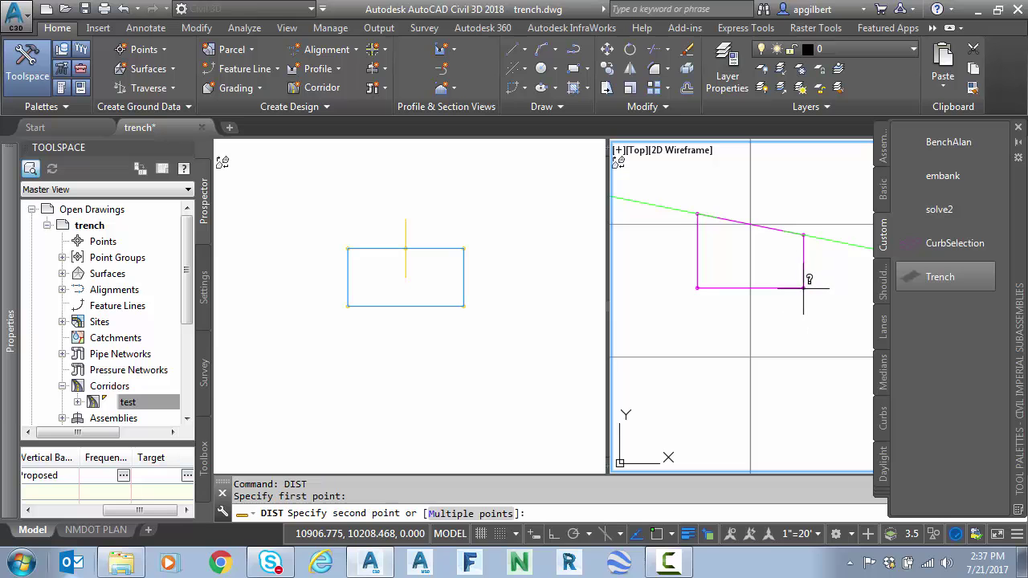
pyautogui.click(804, 235)
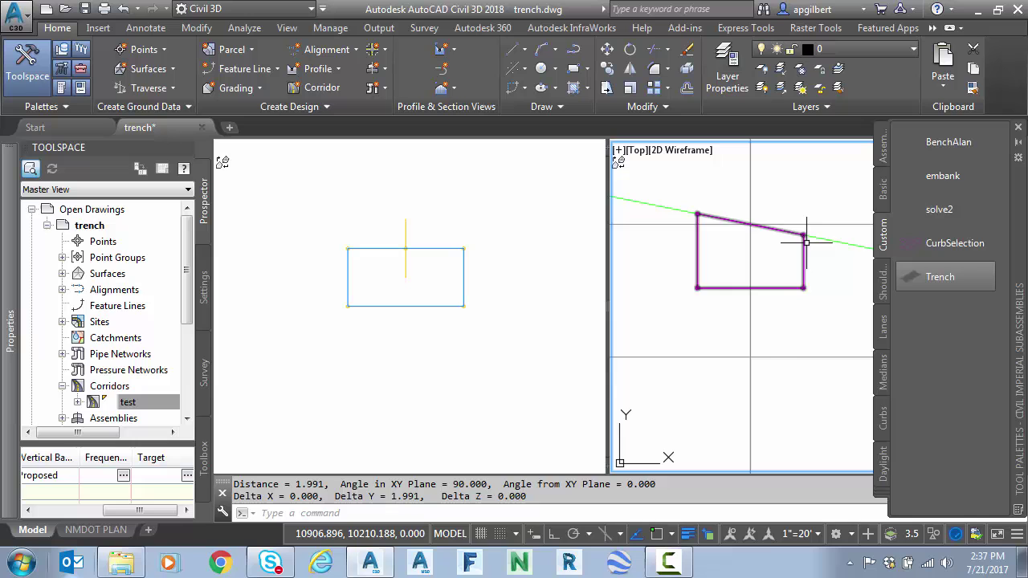
pyautogui.press('Escape')
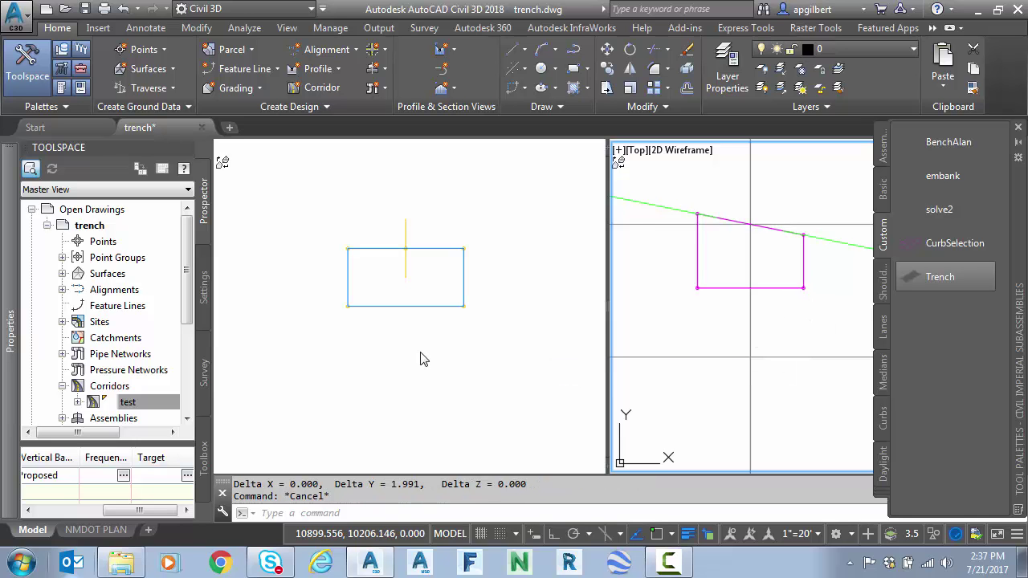